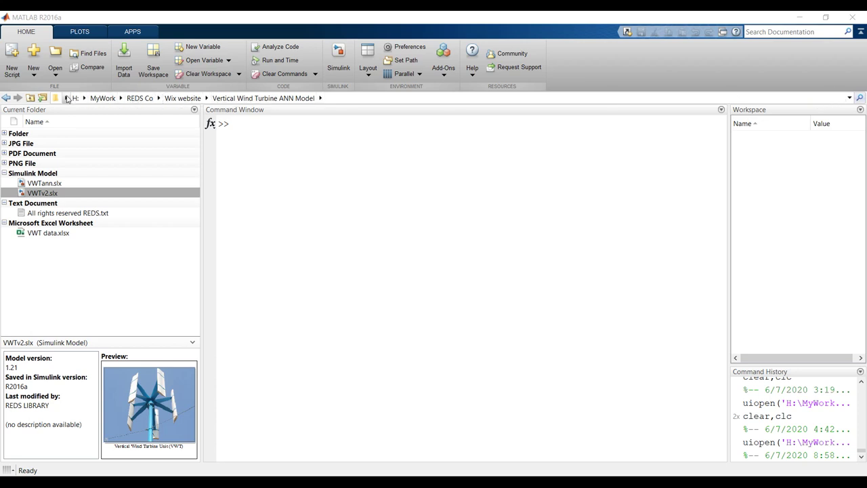
- Check the current folder path and look for the Vertical Wind Turbine ANN Model folder among the folders inside Wix website
left_click(363, 100)
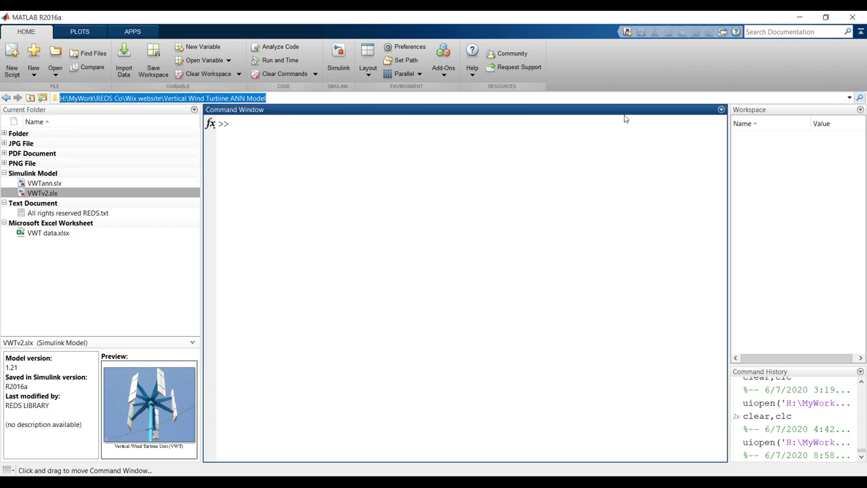
left_click(417, 144)
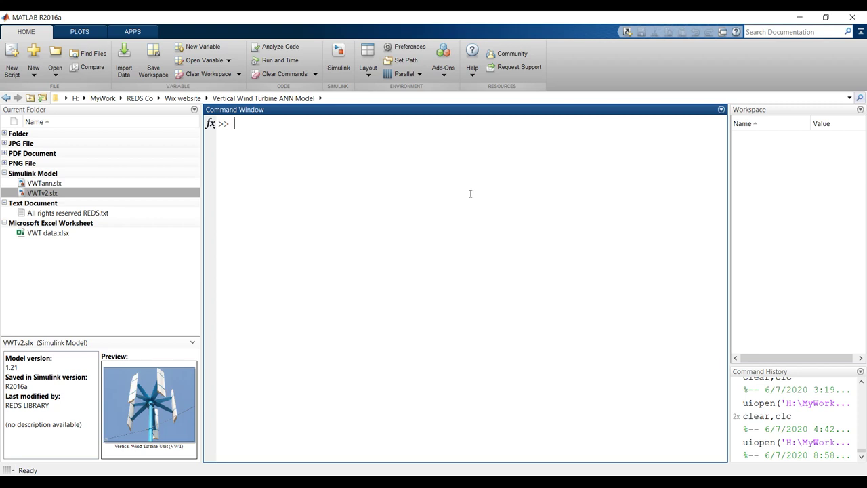
left_click(848, 98)
left_click(343, 306)
left_click(208, 99)
scroll(274, 160, "down", 5)
scroll(273, 160, "down", 20)
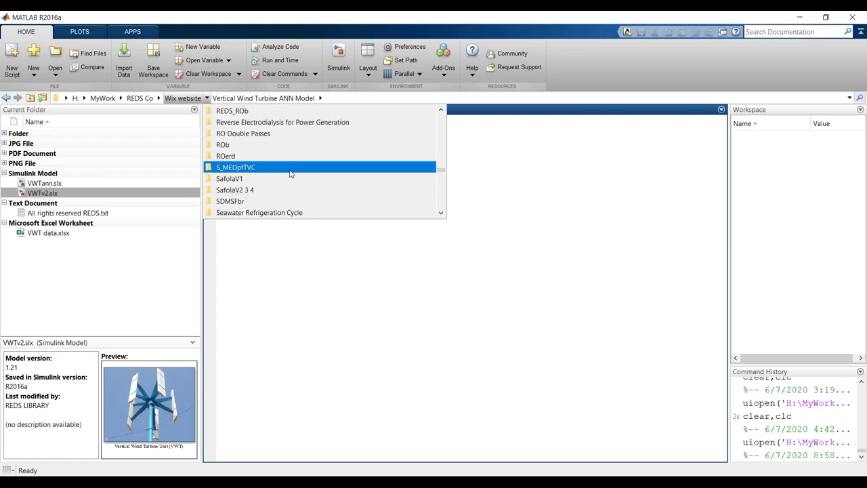
scroll(292, 175, "down", 20)
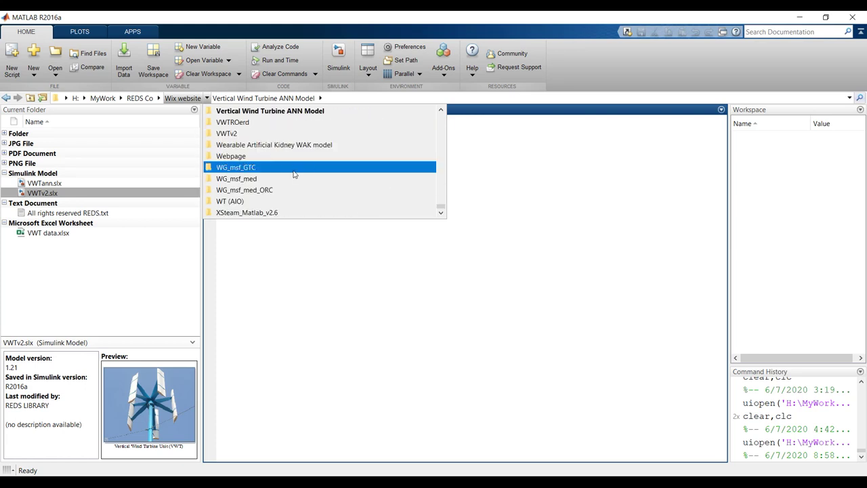
scroll(293, 174, "up", 2)
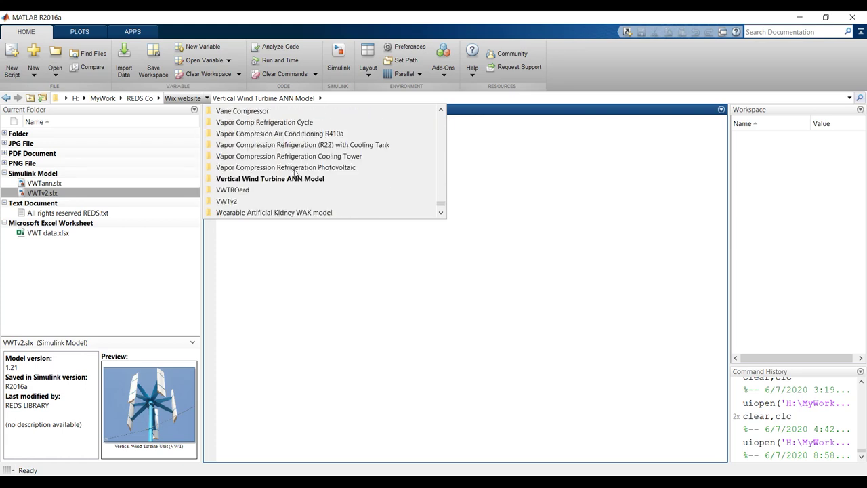
left_click(293, 263)
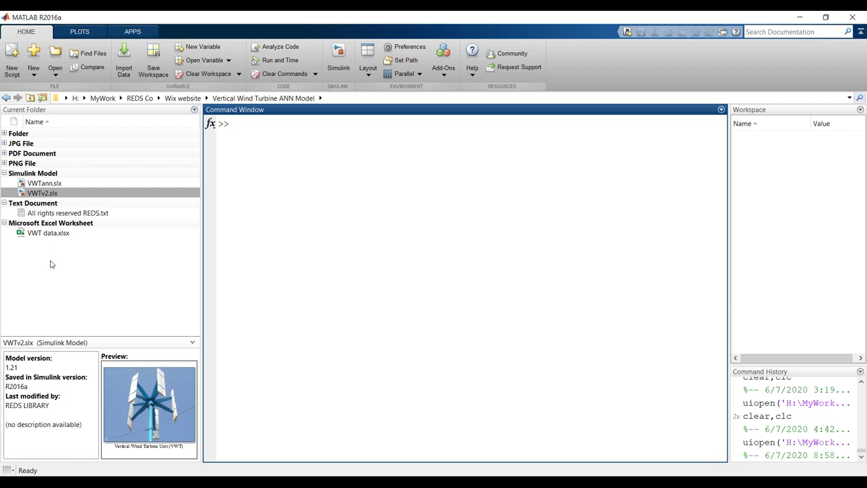
- Check the sorting and grouping options of the current folder's file list
left_click(195, 109)
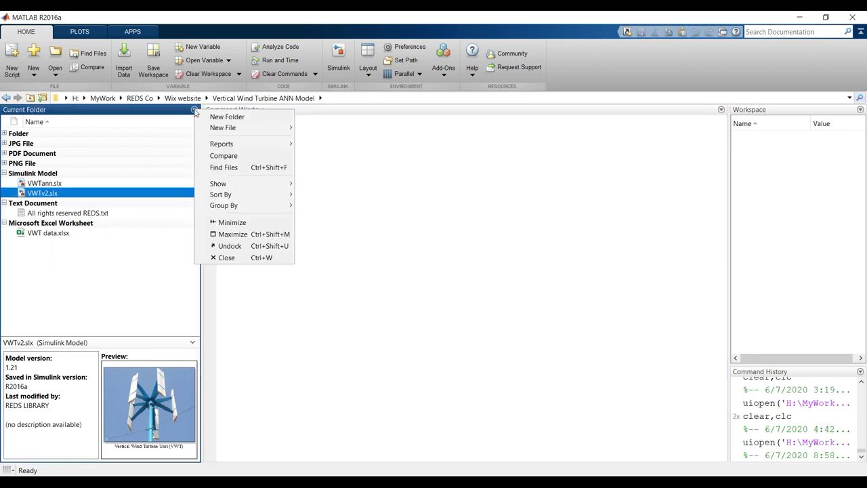
mouse_move(233, 197)
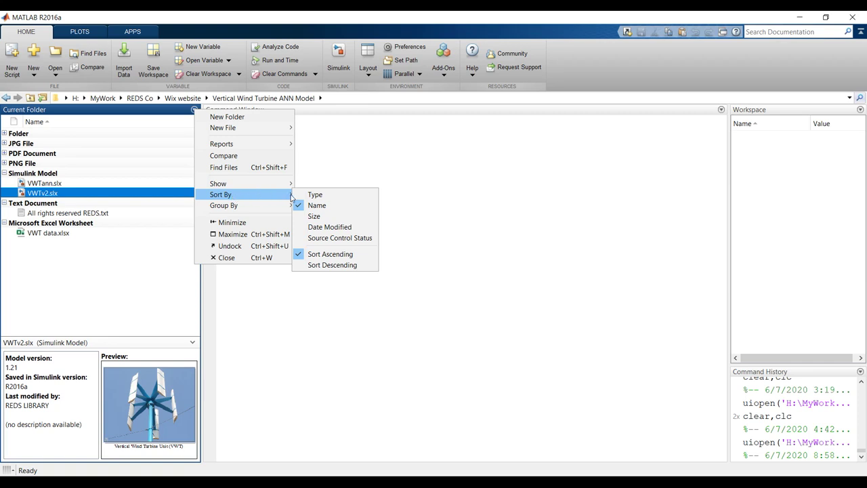
mouse_move(261, 208)
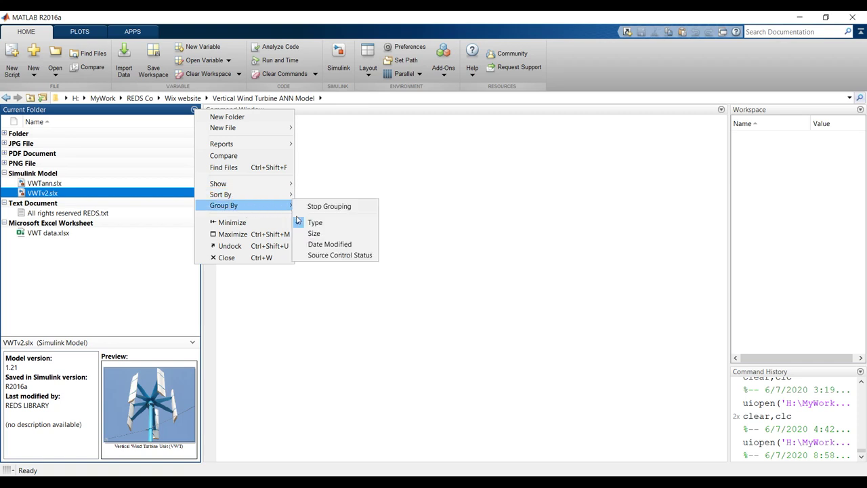
left_click(85, 285)
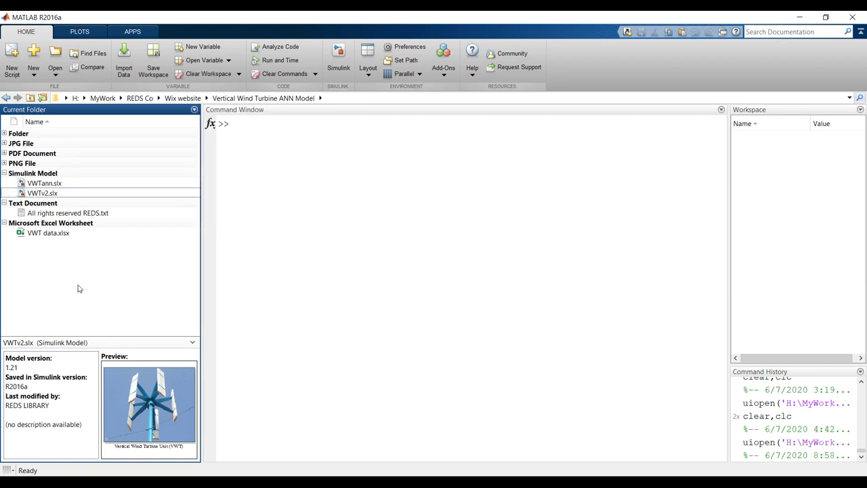
- Open the Simulink model VWTann.slx and display its Artificial Neural Network subsystem for the vertical wind turbine
left_click(47, 185)
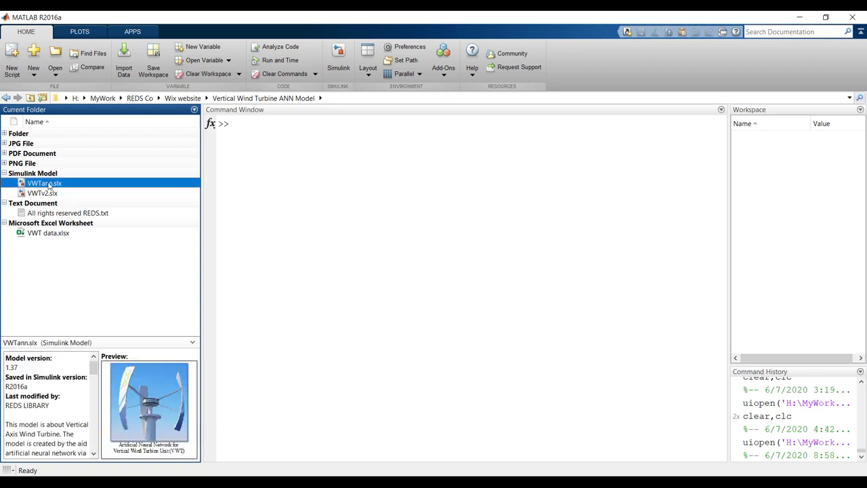
double_click(47, 184)
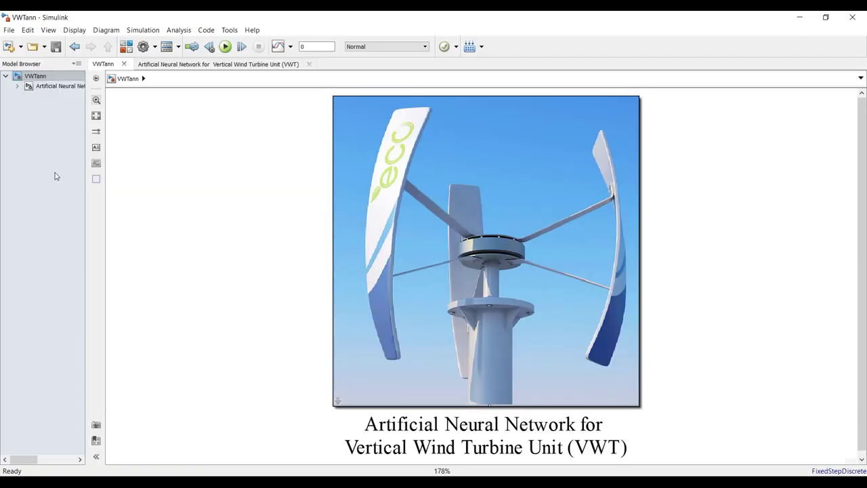
left_click(55, 46)
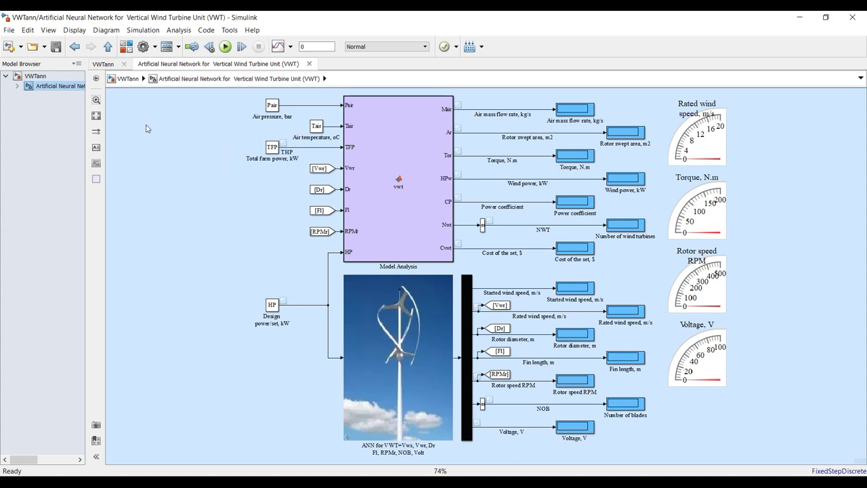
- Return to the top level of VWTann and open the wind turbine block's parameters, with the dialog fully in view
left_click(46, 79)
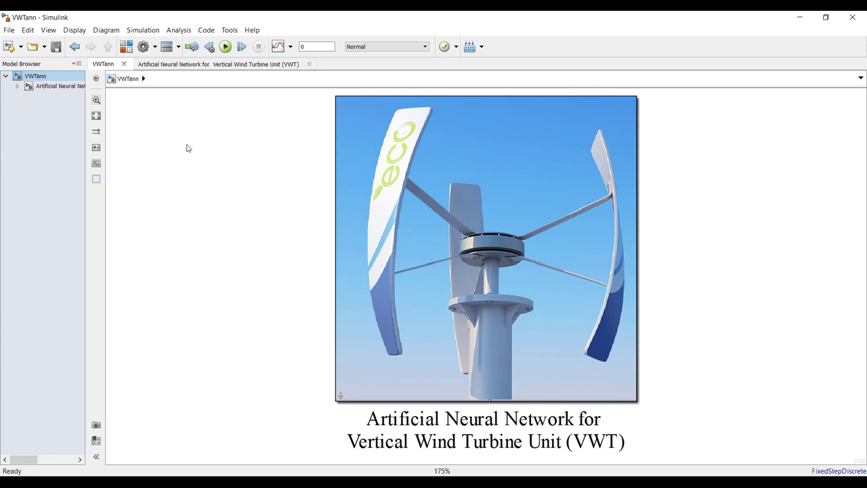
scroll(188, 147, "down", 1)
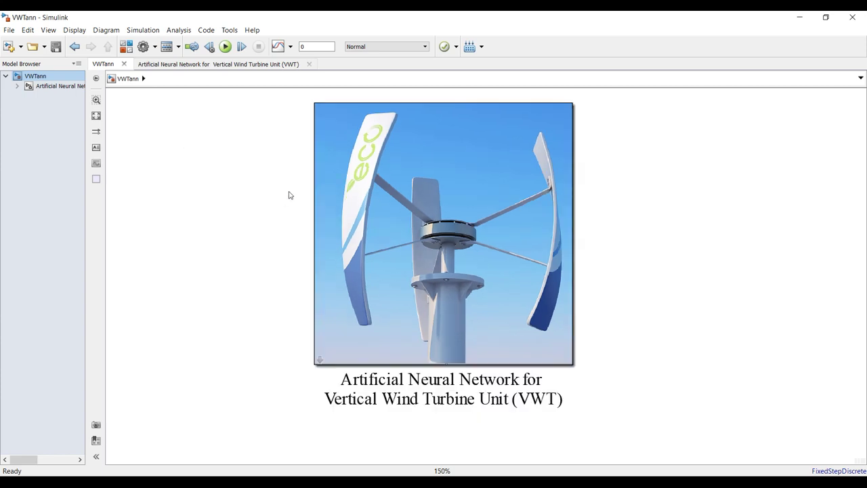
left_click(321, 185)
double_click(375, 172)
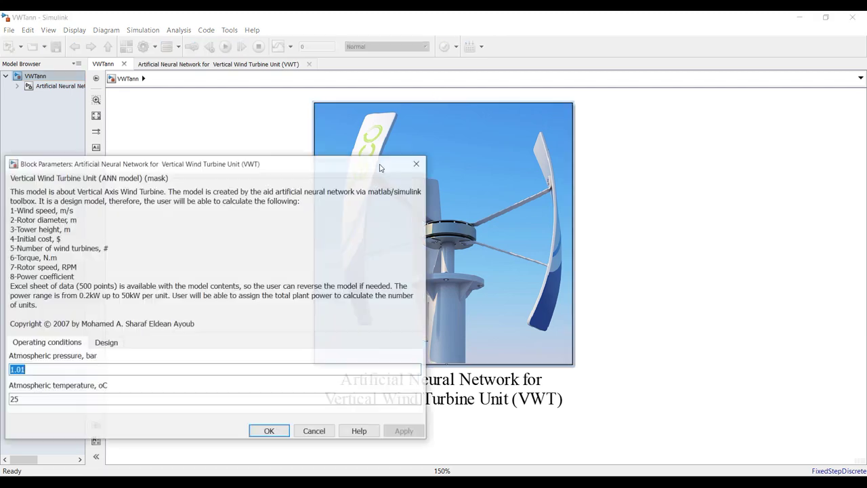
left_click_drag(322, 173, 382, 48)
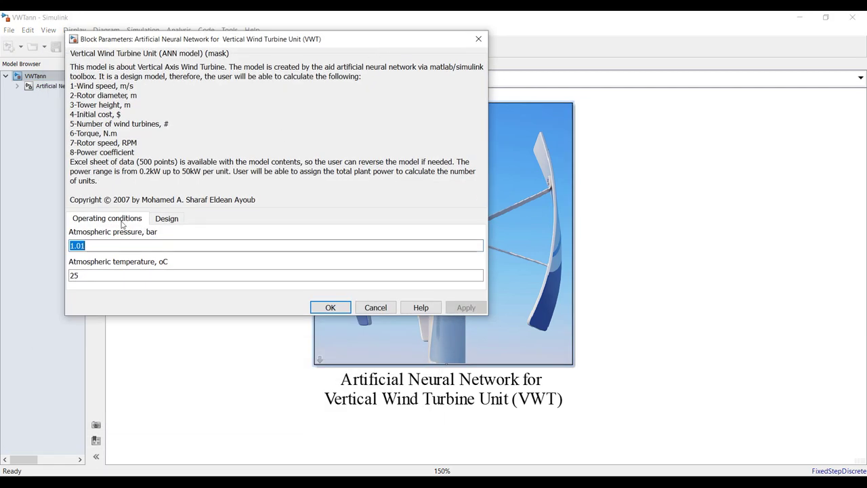
- Review the atmospheric pressure and temperature under the operating conditions, and the total farm power and rated power per set under the design parameters
left_click(90, 274)
key("shift+Tab")
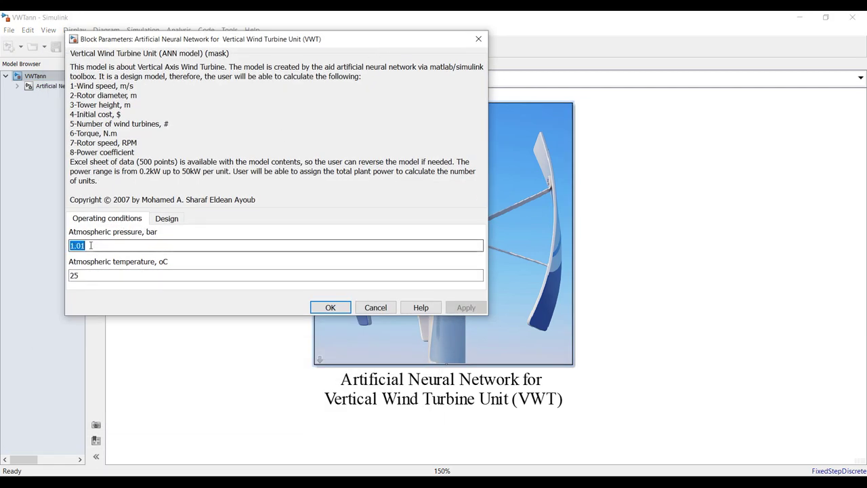
key("Tab")
key("shift+Tab")
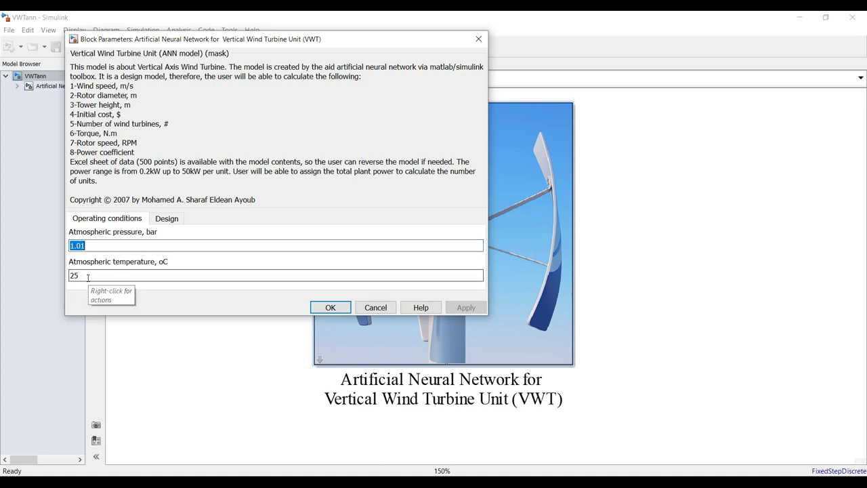
left_click(166, 220)
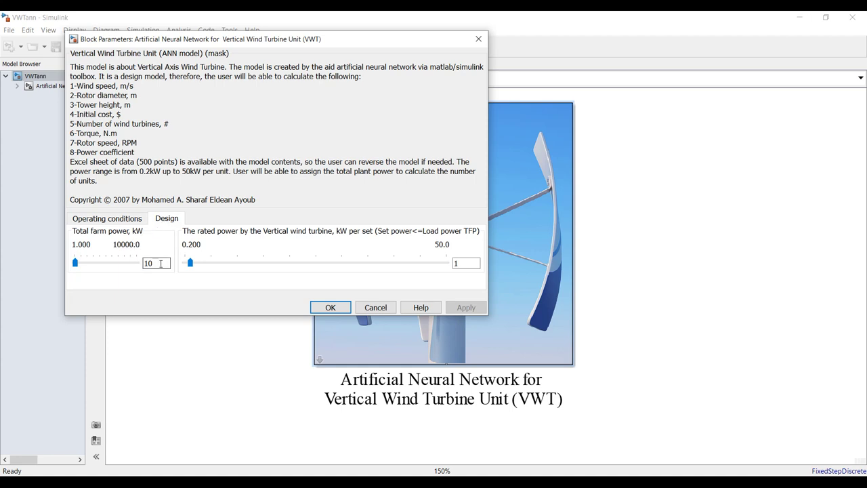
double_click(161, 264)
double_click(466, 264)
- Set the total farm power to 100 kW
double_click(159, 263)
type("5")
key("BackSpace")
type("100")
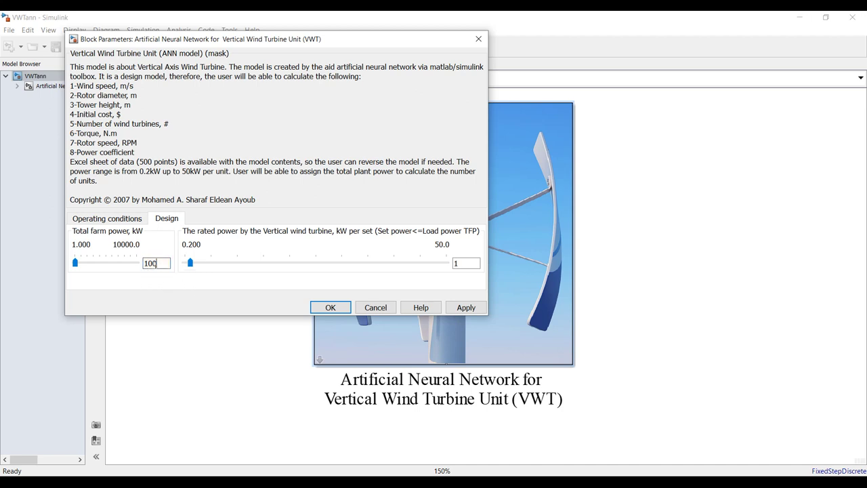
- Set the total farm power to 10 kW and accept the block parameters
double_click(162, 263)
type("10")
double_click(466, 263)
left_click(473, 303)
left_click(330, 307)
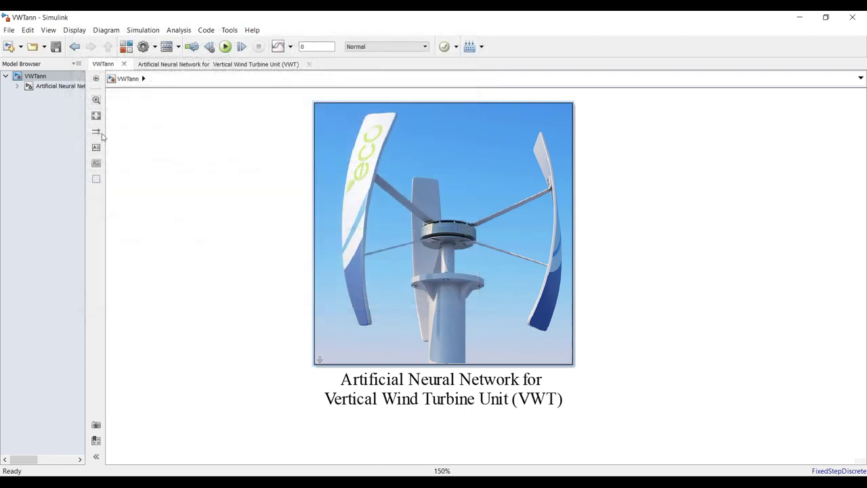
- Inspect the neural network inside the wind turbine subsystem, including Layer 1 and the input and output processing blocks
left_click(60, 89)
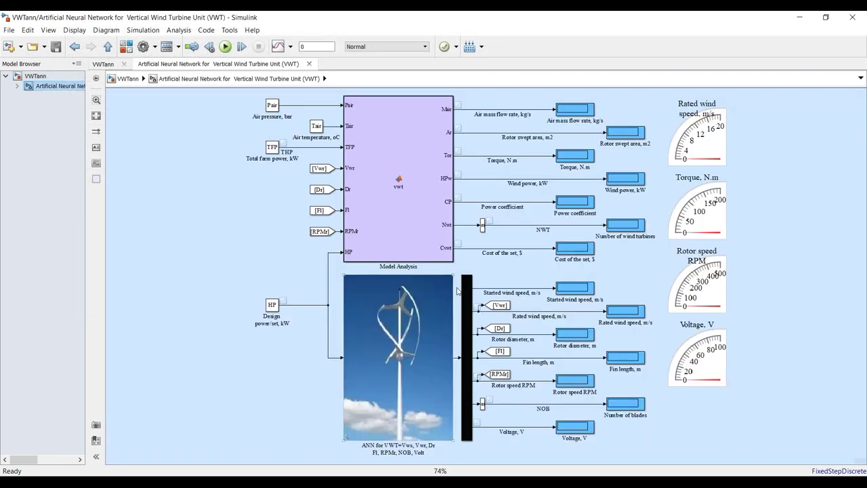
left_click(17, 86)
left_click(60, 96)
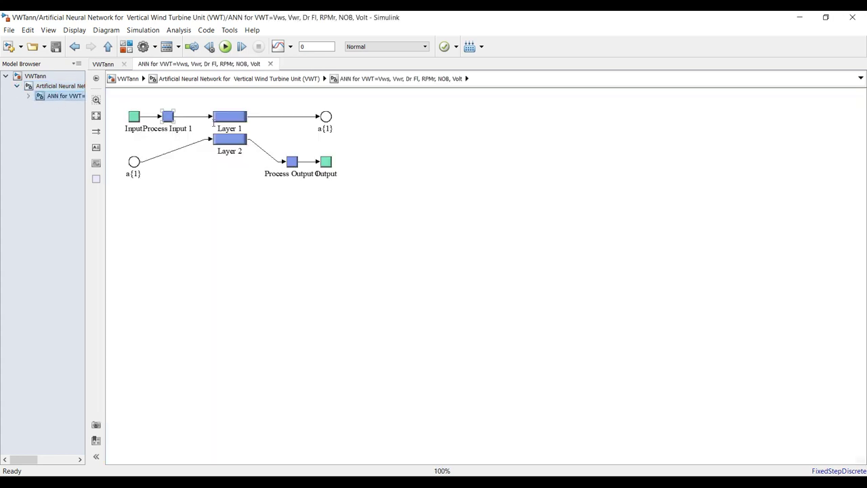
left_click(27, 95)
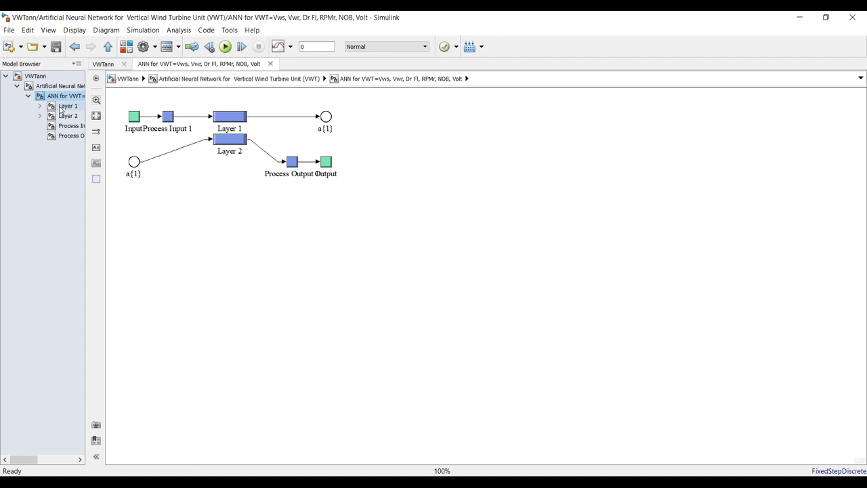
left_click(66, 105)
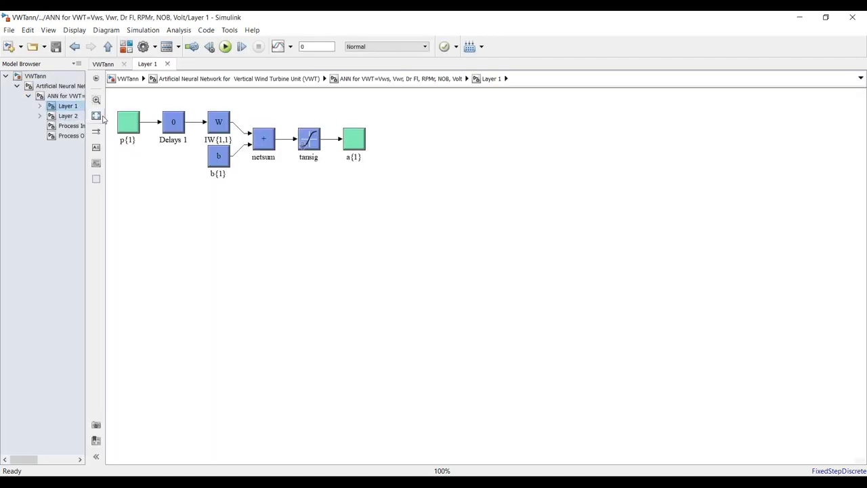
left_click(96, 116)
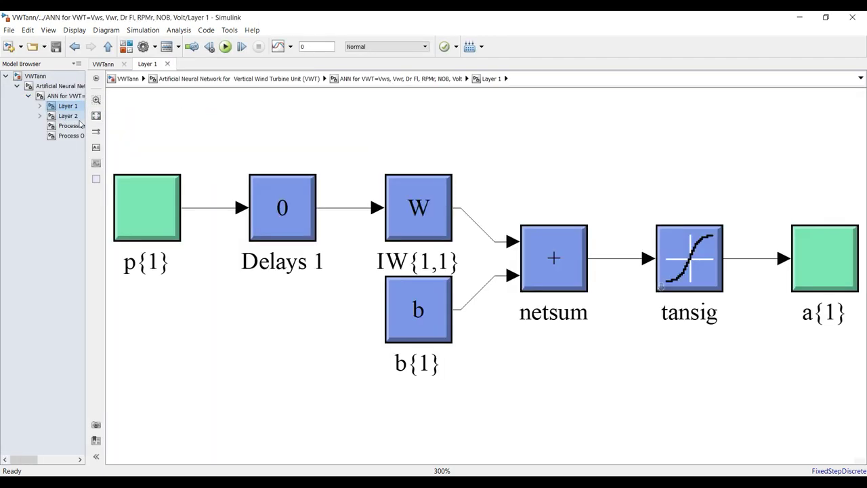
left_click(68, 126)
left_click(72, 135)
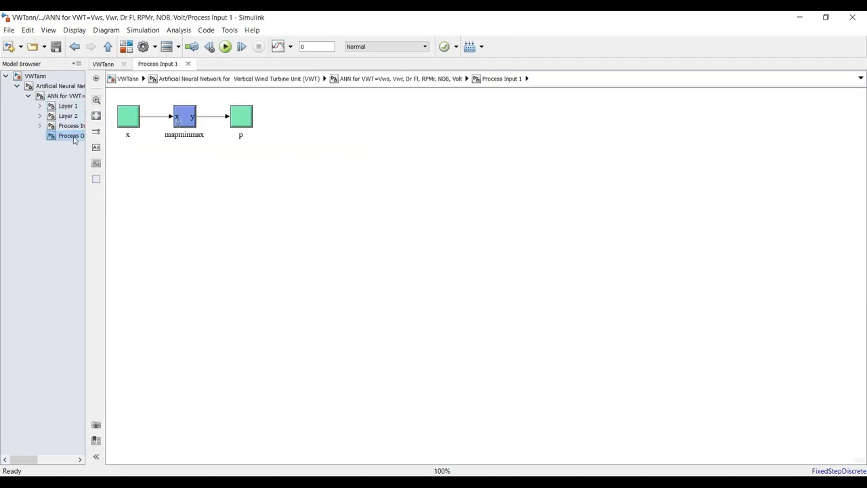
- Return to the Artificial Neural Network wind turbine subsystem and run the simulation
left_click(28, 95)
left_click(17, 86)
left_click(52, 86)
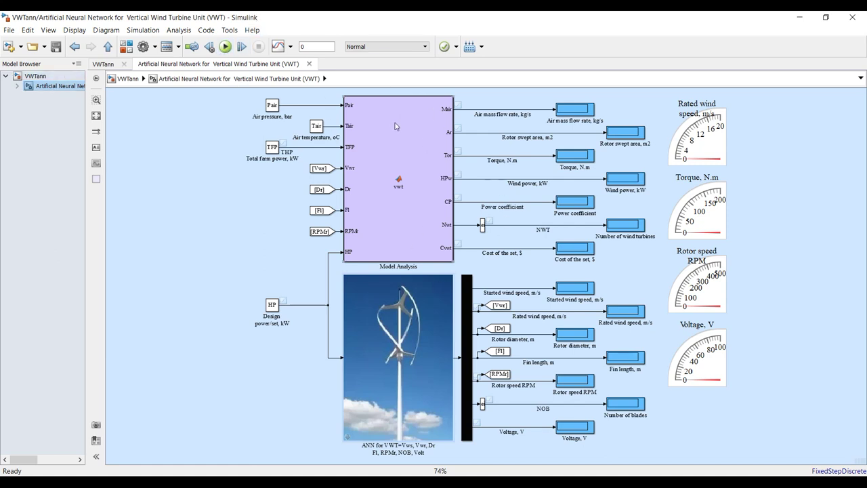
left_click(225, 47)
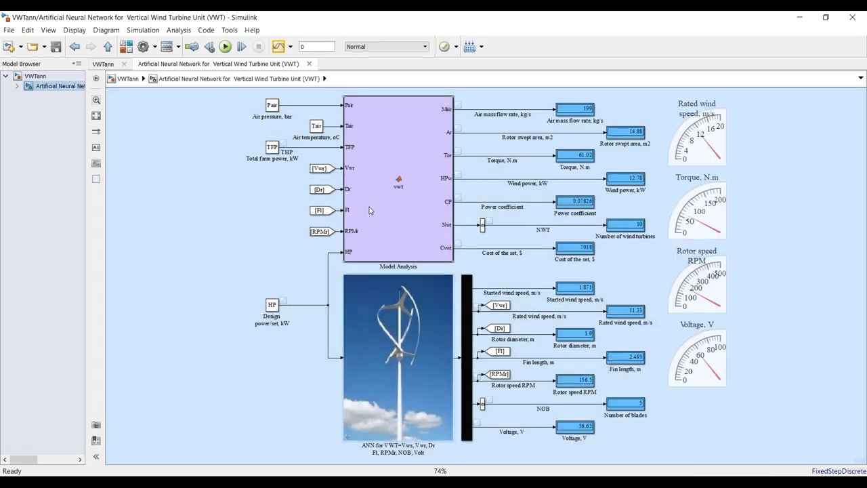
- Examine the design power, total farm power and air condition inputs together with the calculated outputs of the wind turbine model
left_click(274, 307)
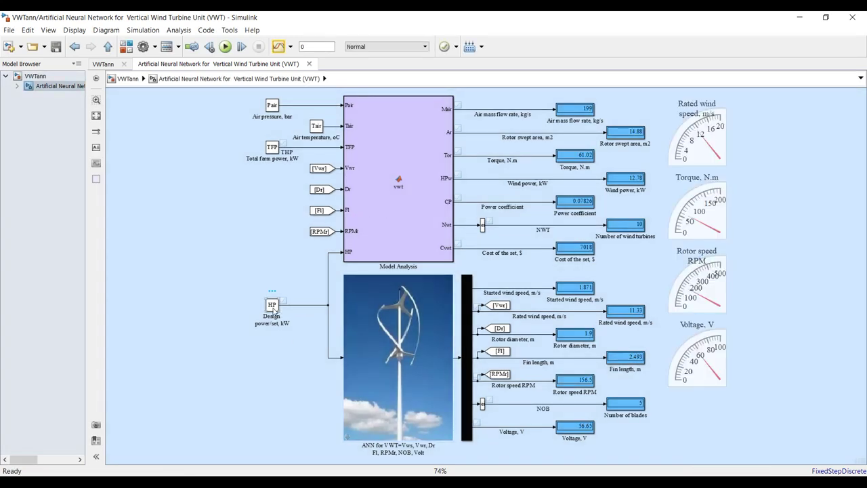
scroll(259, 334, "up", 3)
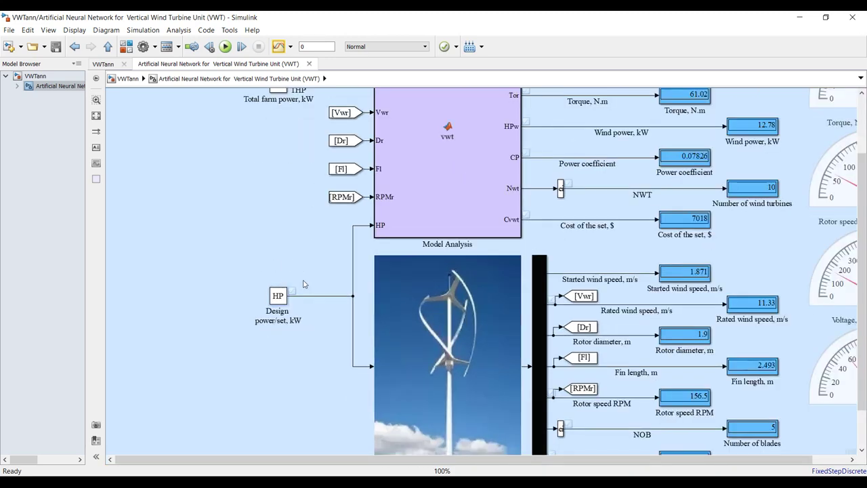
scroll(304, 281, "up", 2)
scroll(304, 281, "down", 4)
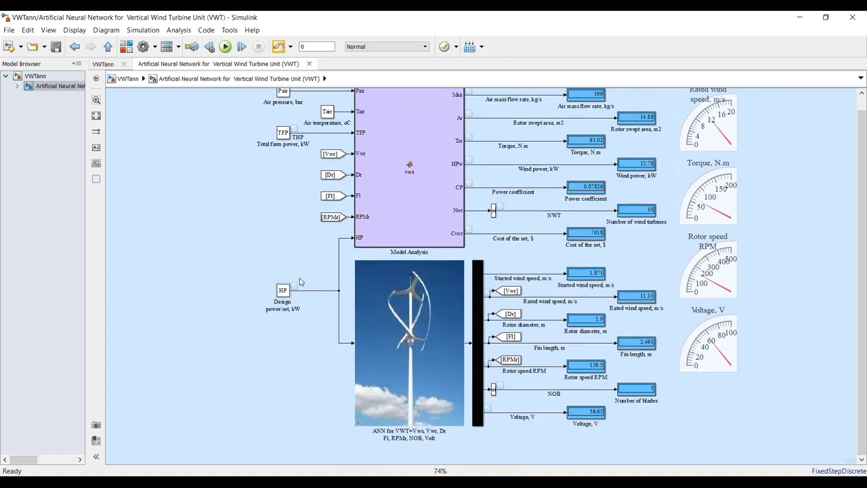
left_click(96, 116)
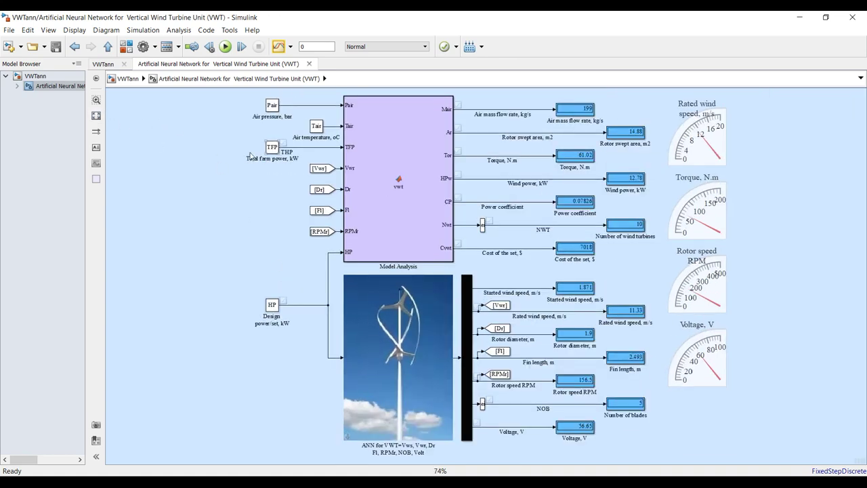
left_click_drag(218, 105, 326, 137)
left_click(271, 149)
scroll(629, 101, "up", 2)
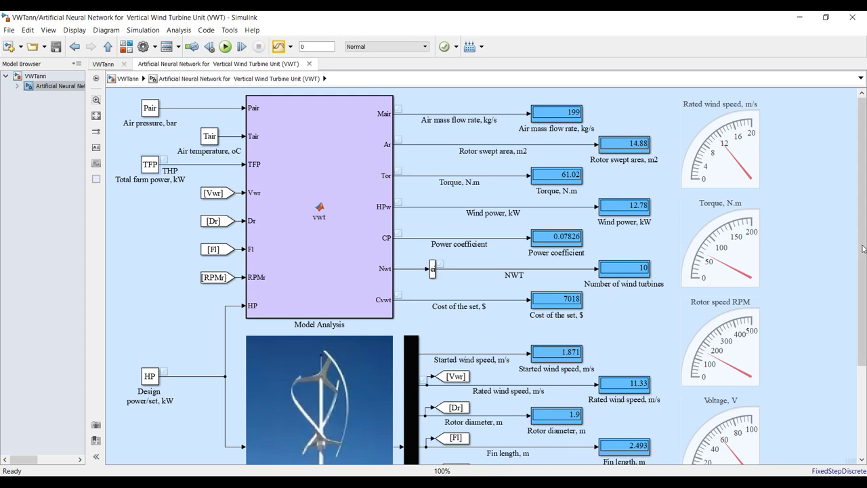
- Examine the wind turbine count and set cost outputs together with the code inside the Model Analysis function block
scroll(780, 271, "down", 1)
scroll(820, 283, "down", 3)
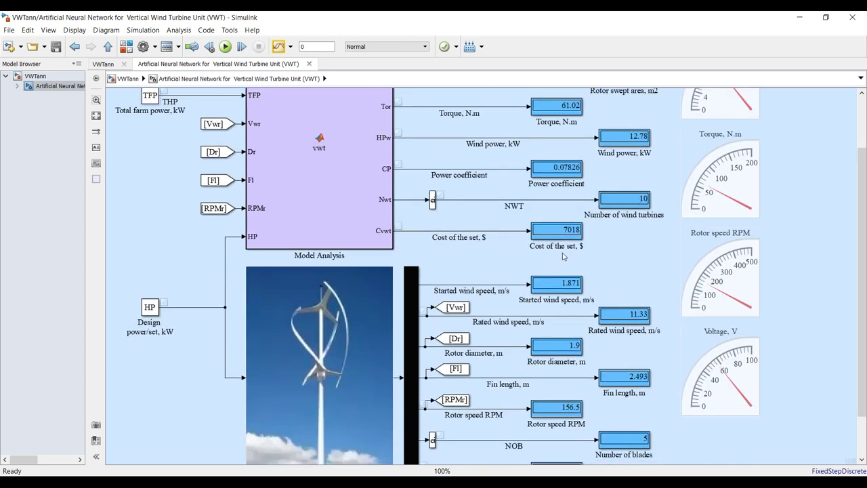
scroll(593, 246, "up", 3)
scroll(580, 223, "down", 3)
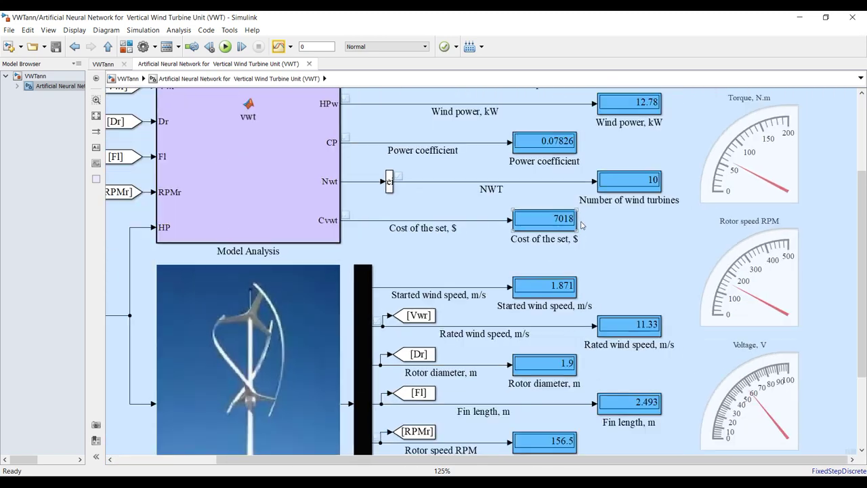
scroll(864, 332, "down", 3)
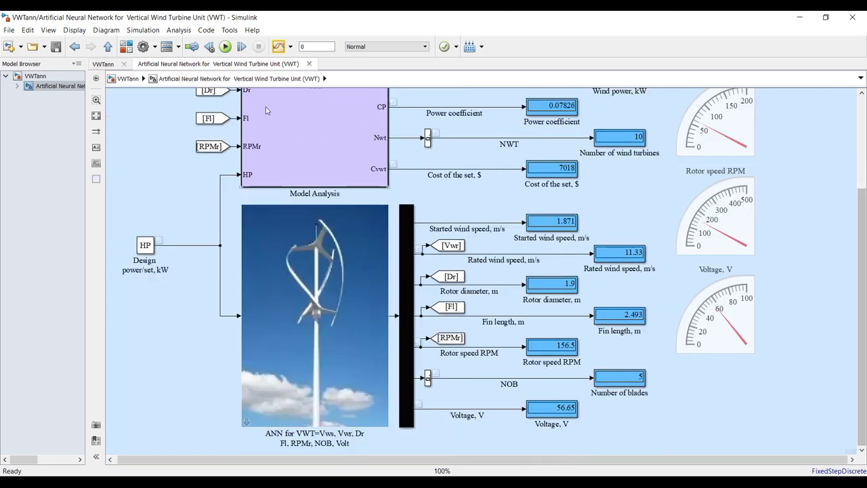
double_click(280, 127)
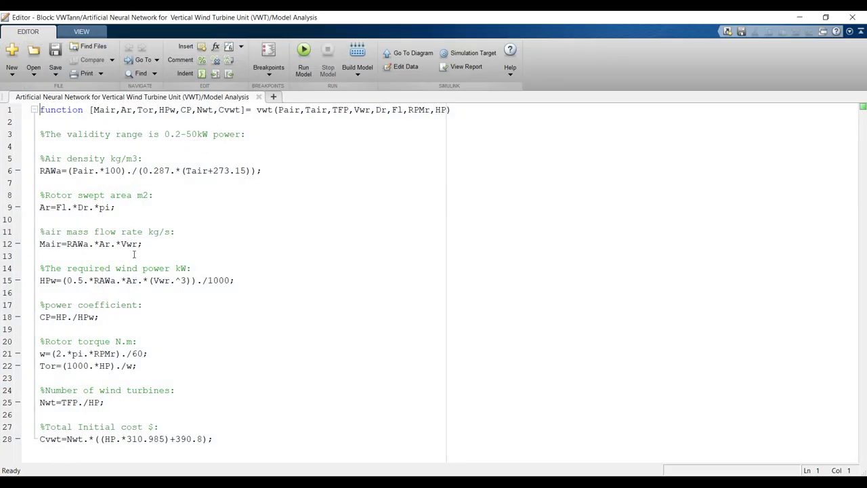
left_click(259, 97)
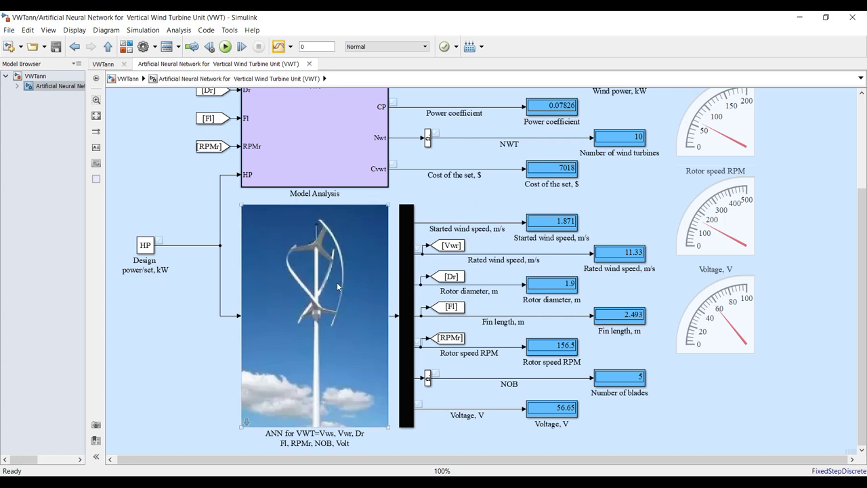
- Examine the neural network's outputs, from started and rated wind speed through rotor dimensions and speed to number of blades and voltage
left_click(267, 263)
left_click(448, 265)
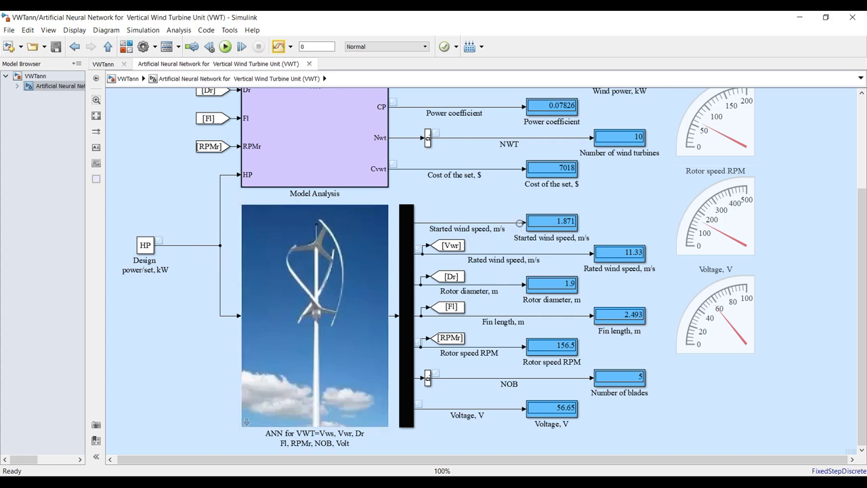
scroll(587, 228, "up", 2)
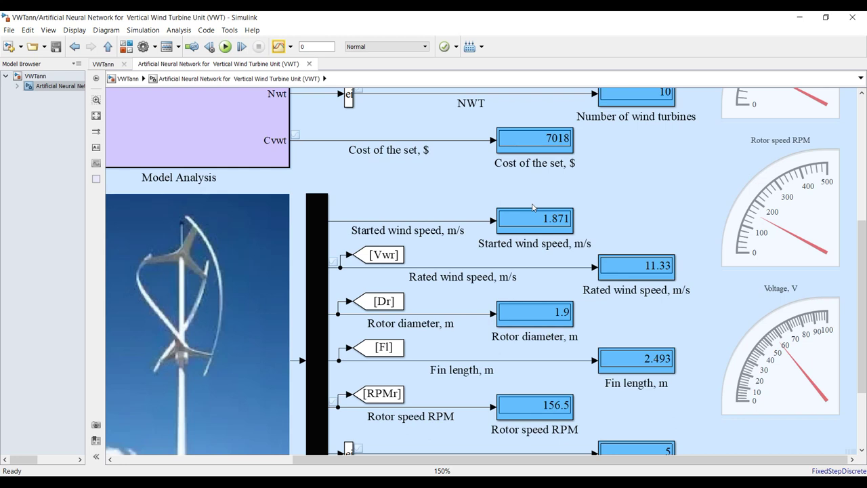
scroll(658, 293, "up", 1)
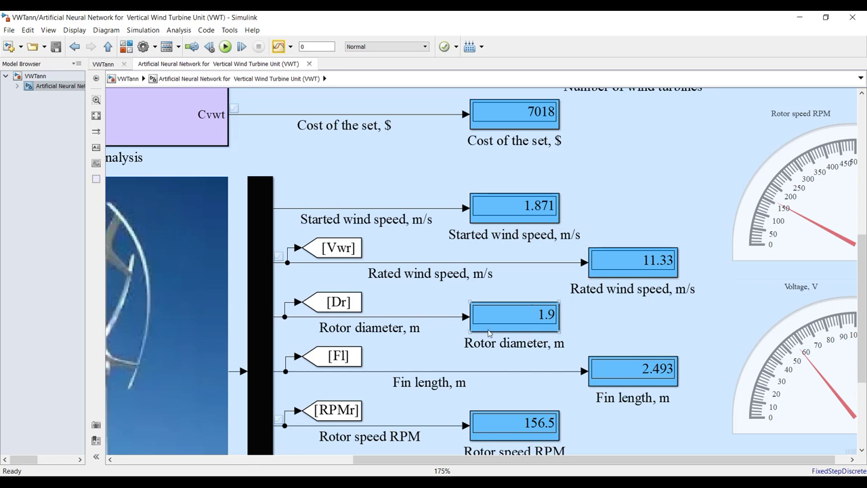
scroll(527, 370, "up", 1)
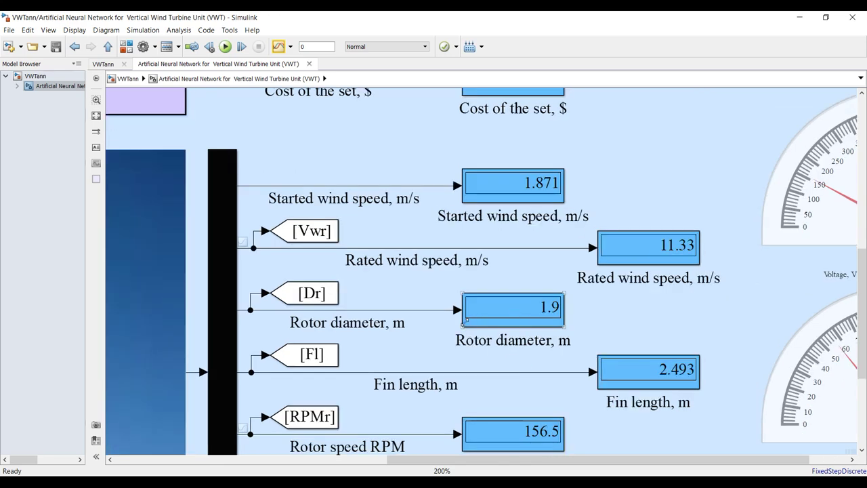
scroll(466, 318, "down", 2)
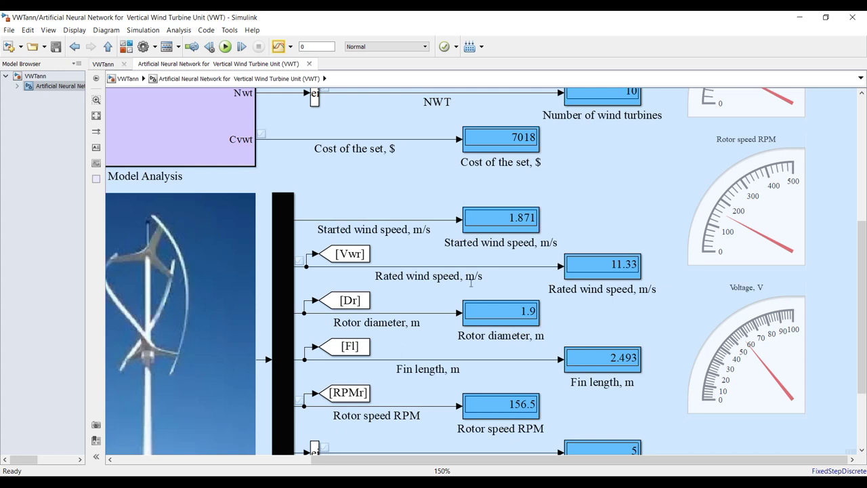
left_click_drag(863, 290, 864, 346)
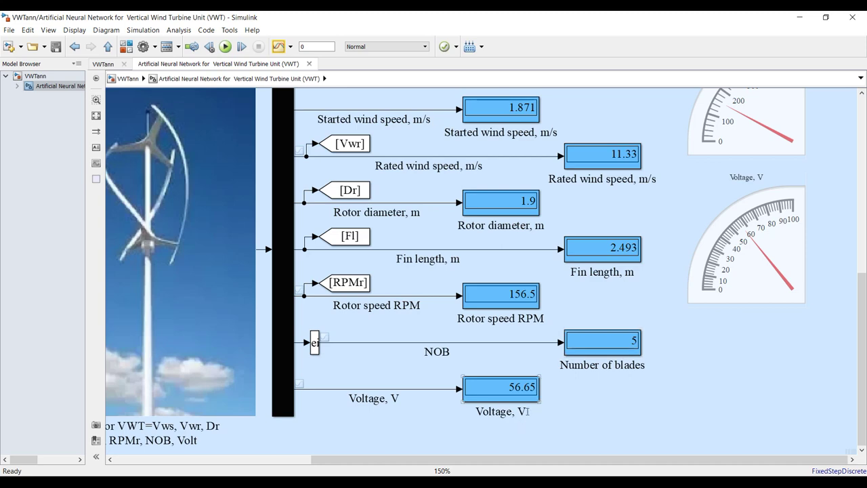
- Examine how the Vwr, Dr, Fl and RPMr tags feed the Model Analysis block, along with its wind power output
left_click(97, 116)
scroll(498, 293, "up", 3)
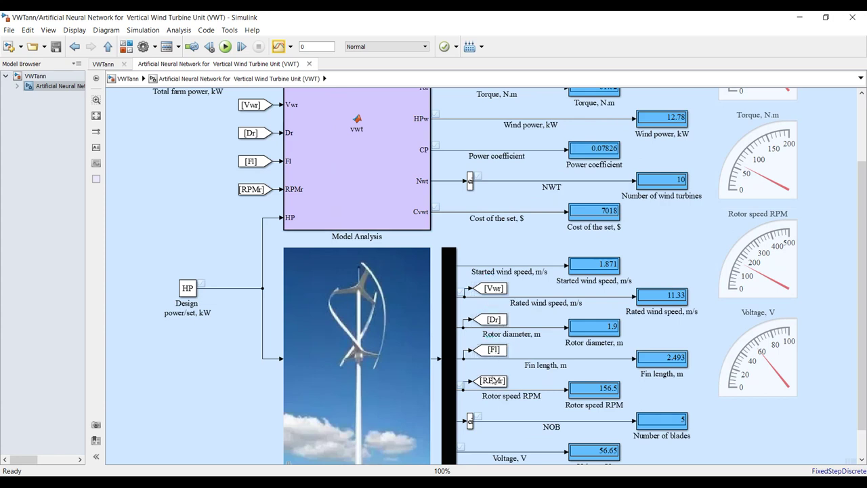
left_click_drag(200, 112, 260, 195)
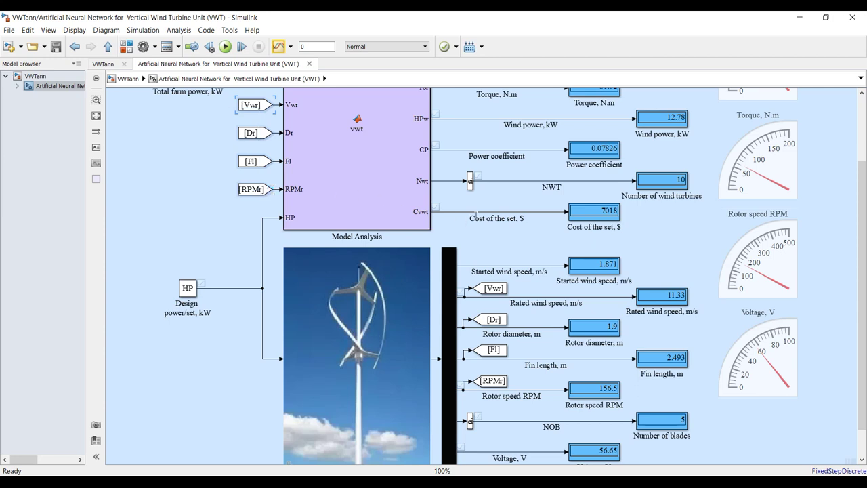
scroll(477, 214, "down", 1)
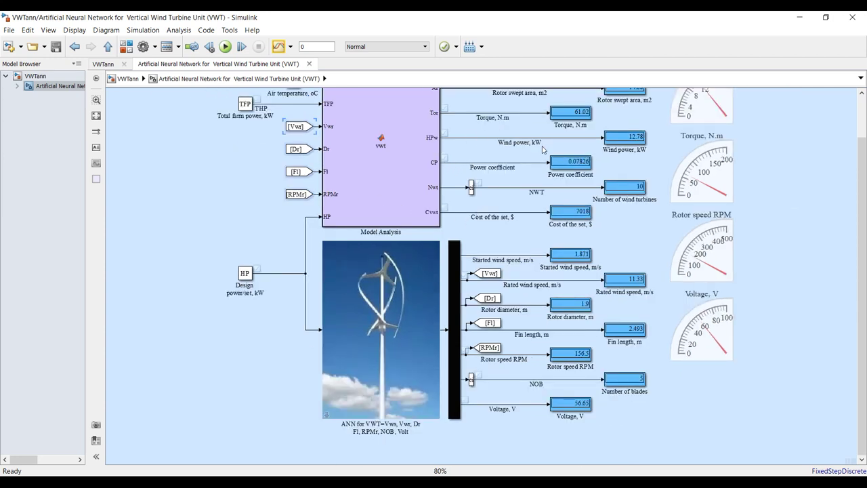
scroll(650, 131, "up", 3)
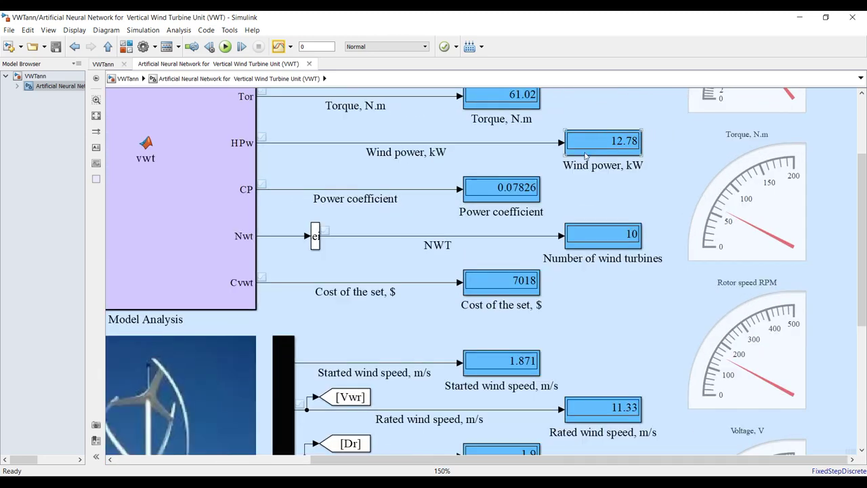
scroll(534, 235, "down", 2)
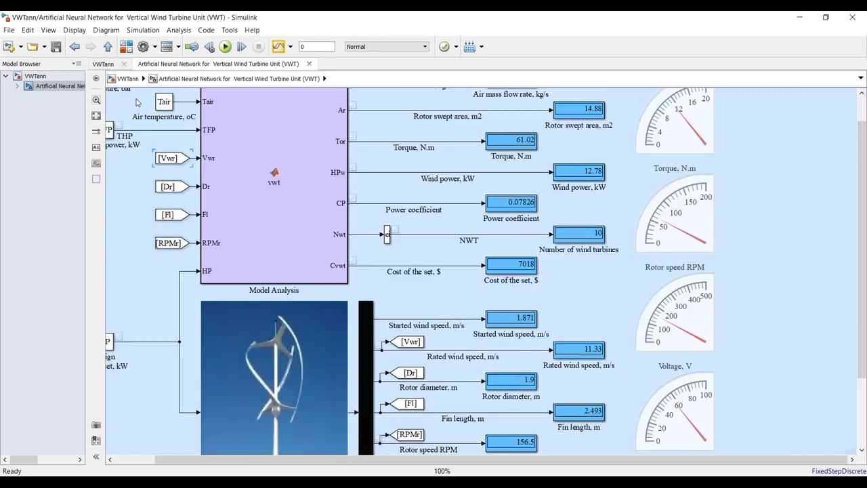
left_click(98, 118)
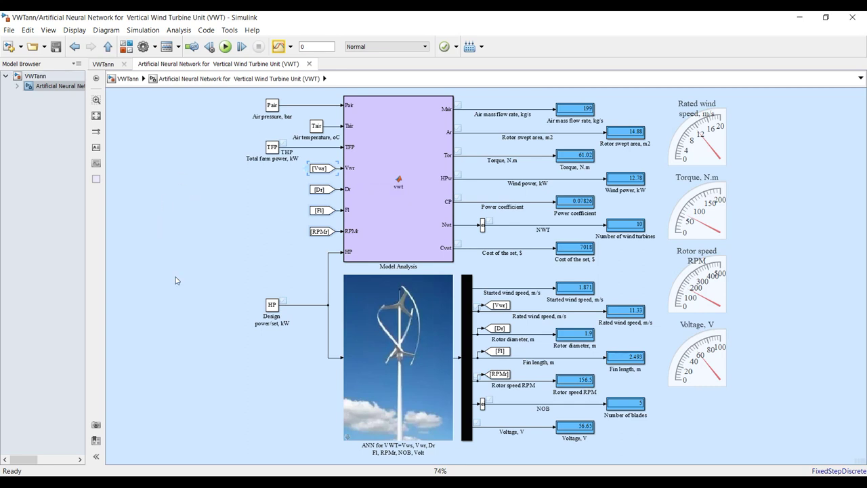
double_click(315, 46)
left_click(35, 76)
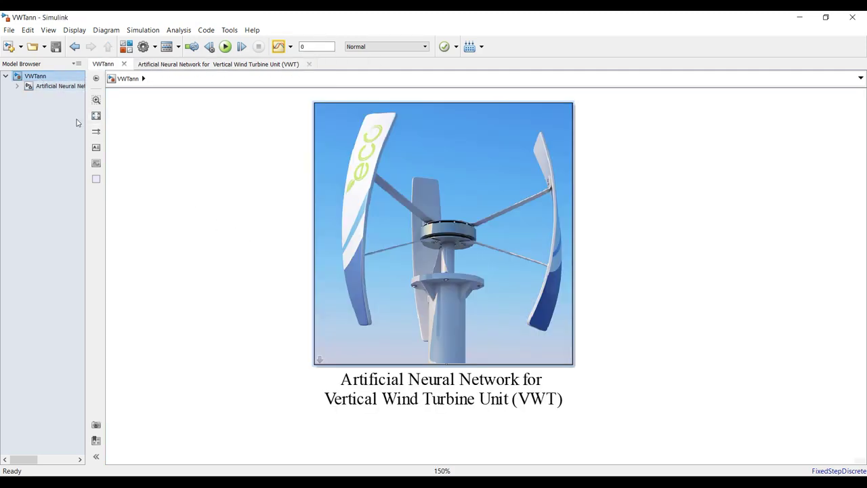
left_click(54, 86)
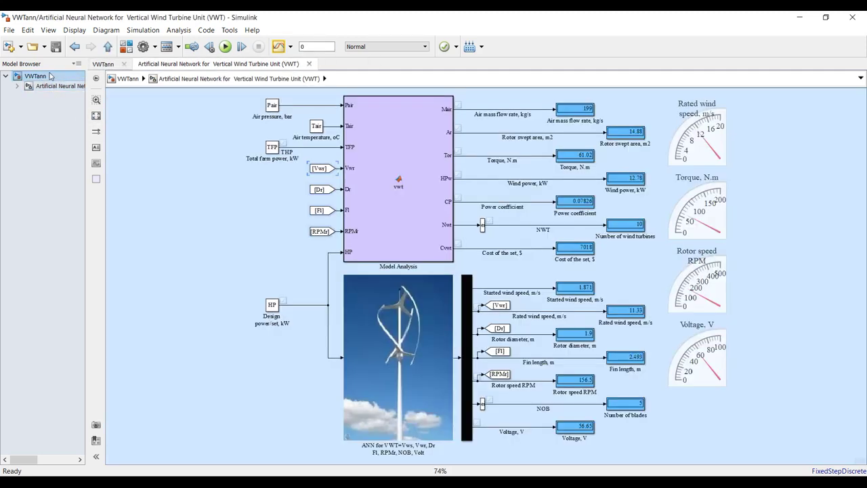
- Set the rated power per vertical wind turbine set to 5.678 kW in the top-level block's design parameters
left_click(37, 76)
double_click(361, 195)
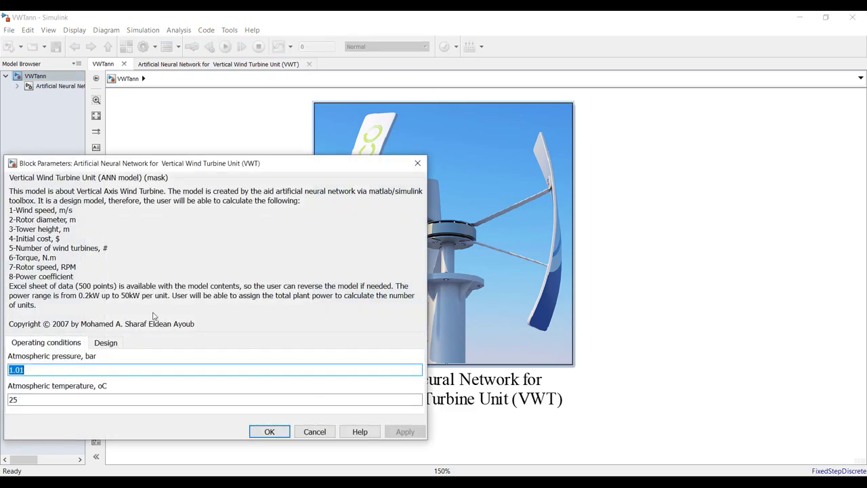
left_click(106, 342)
left_click_drag(131, 391, 154, 393)
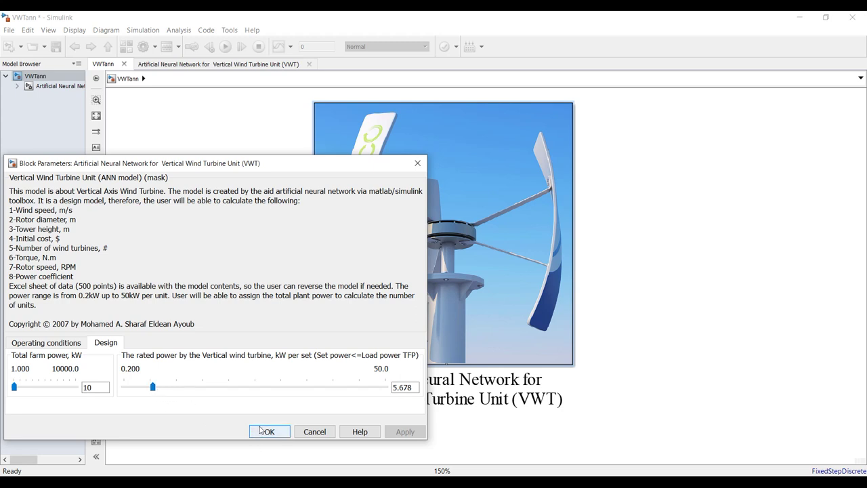
left_click(268, 432)
- Return to the Artificial Neural Network subsystem, save the model and run the simulation
left_click(58, 86)
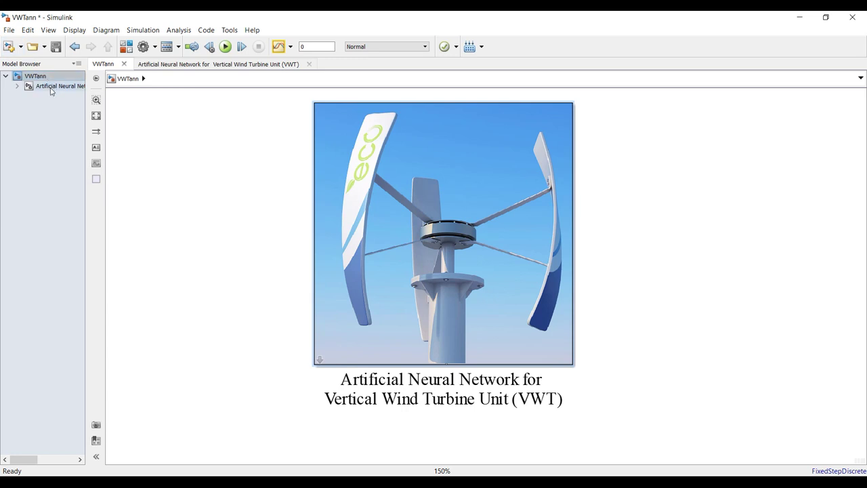
left_click(56, 47)
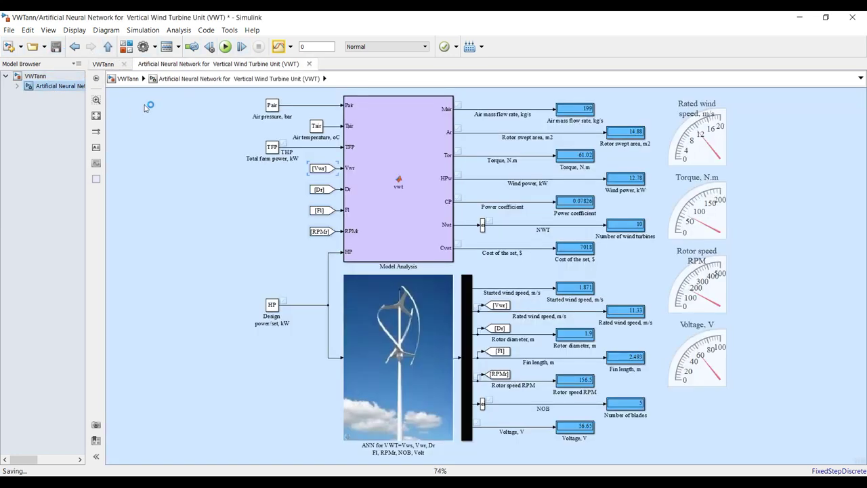
left_click(226, 47)
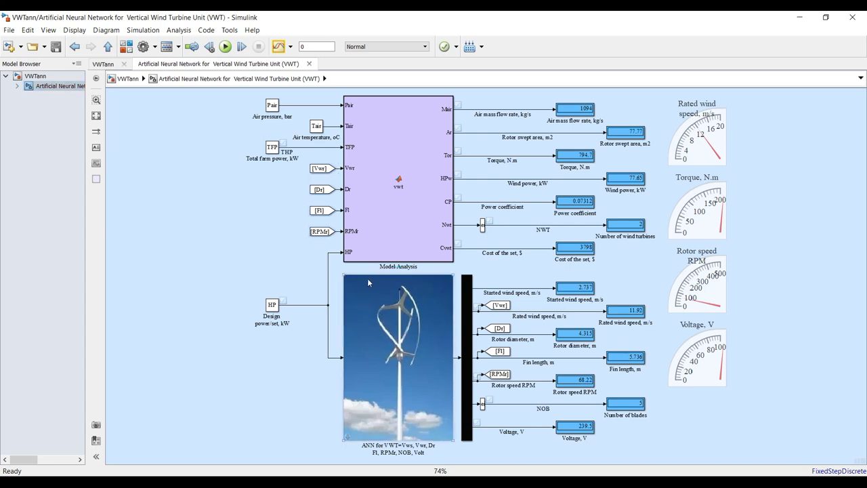
- Set the torque gauge's maximum to 500
double_click(700, 211)
double_click(662, 258)
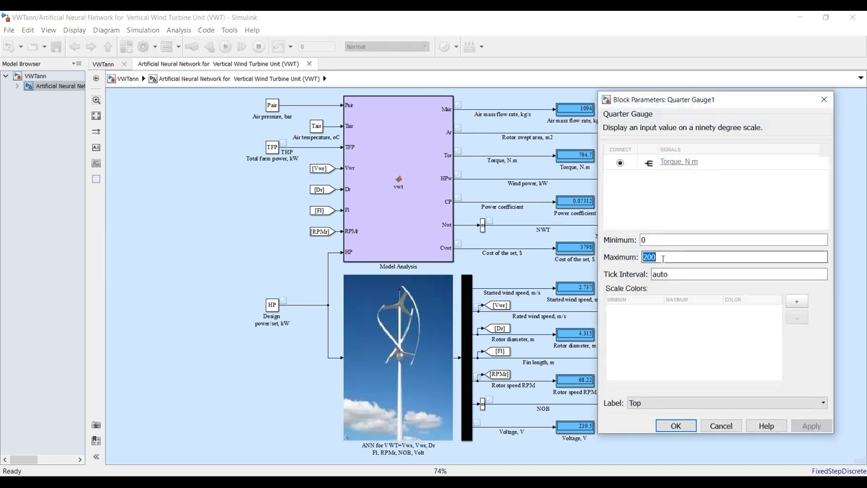
type("500")
left_click(807, 427)
left_click(675, 426)
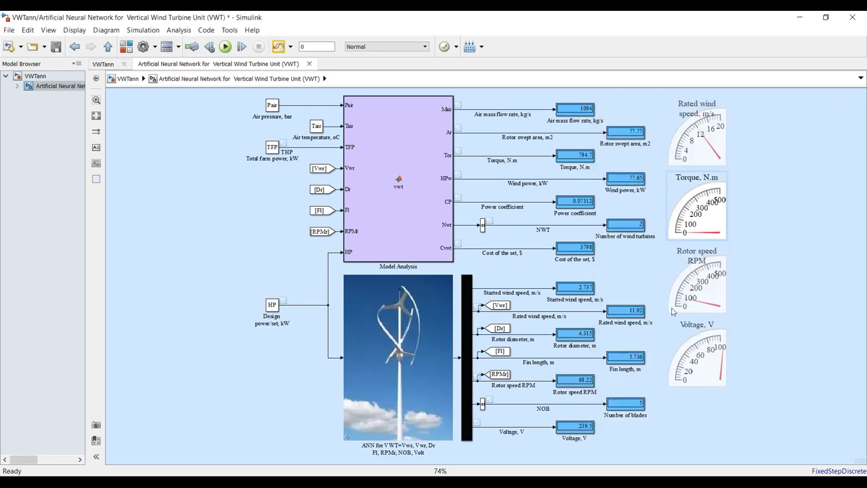
- Set the torque gauge's maximum to 300, save the model and run the simulation again
double_click(698, 210)
double_click(665, 257)
type("300")
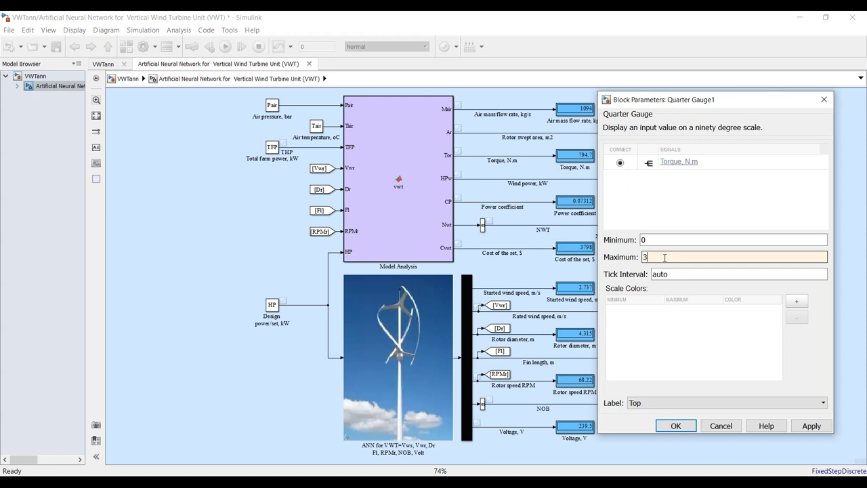
left_click(676, 425)
left_click(56, 46)
left_click(226, 46)
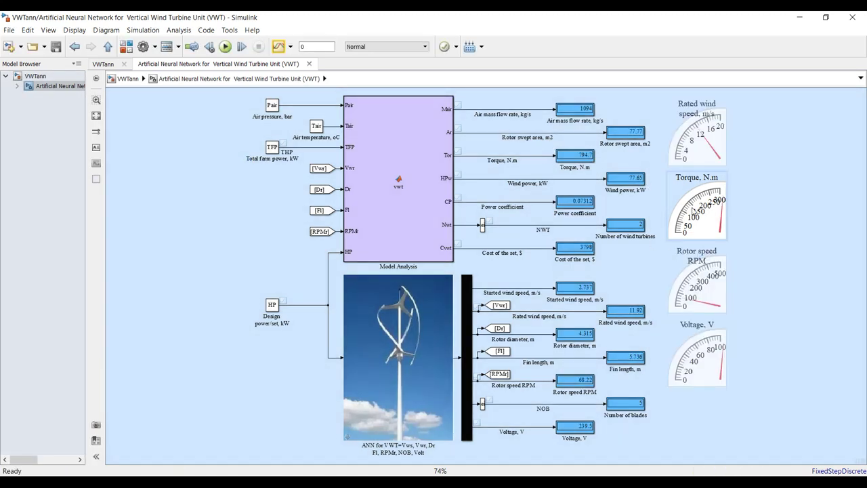
- Set the torque gauge's maximum to 1000 and accept the gauge's block parameters
double_click(693, 210)
double_click(671, 258)
type("1000")
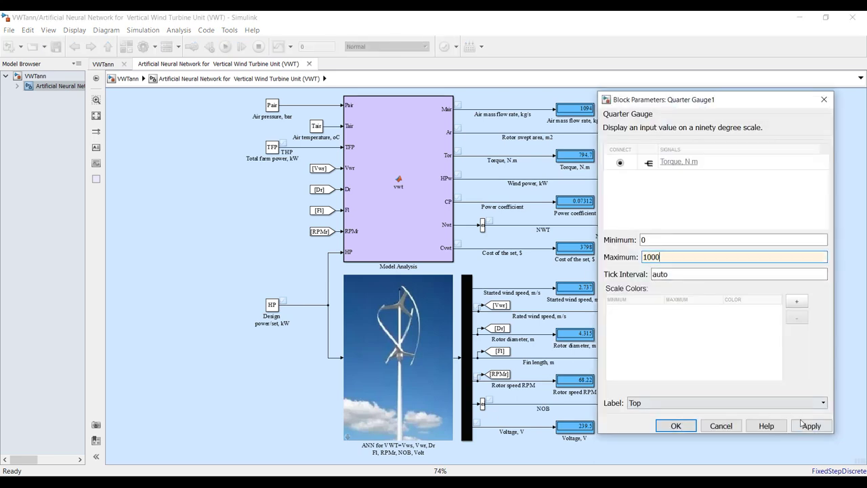
left_click(796, 426)
left_click(675, 426)
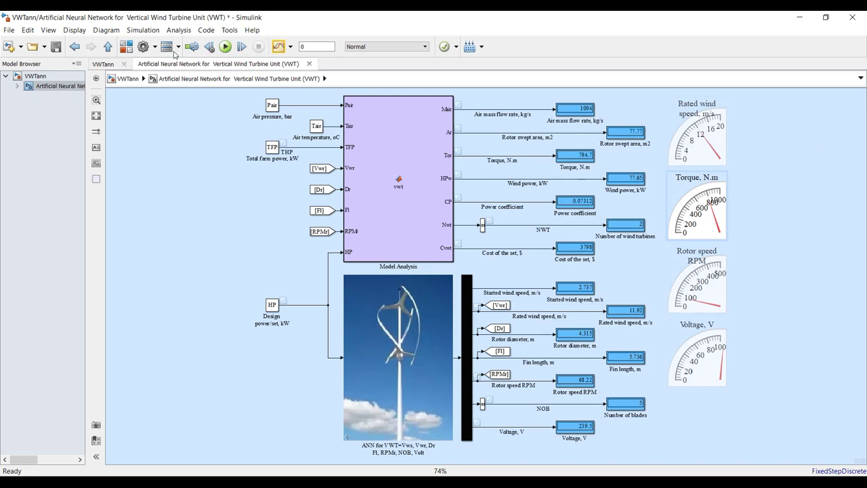
- Switch to the main MATLAB window and review the exported workspace variables from CP through Tor
left_click(388, 321)
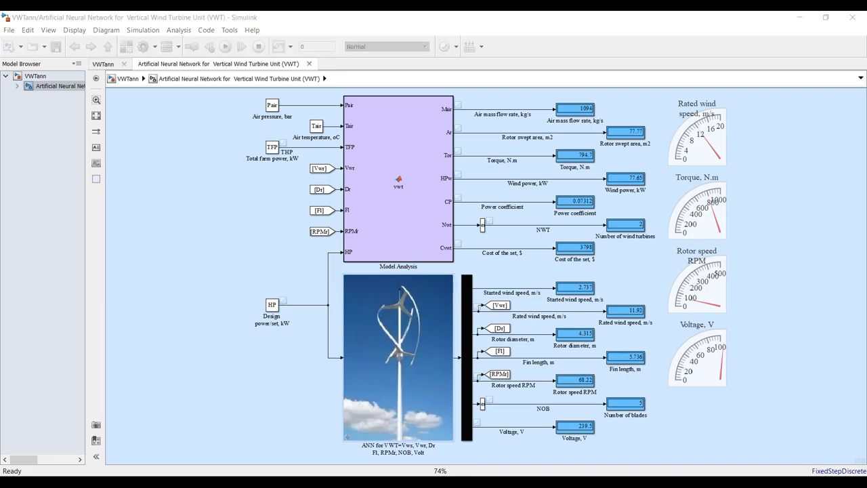
left_click(432, 447)
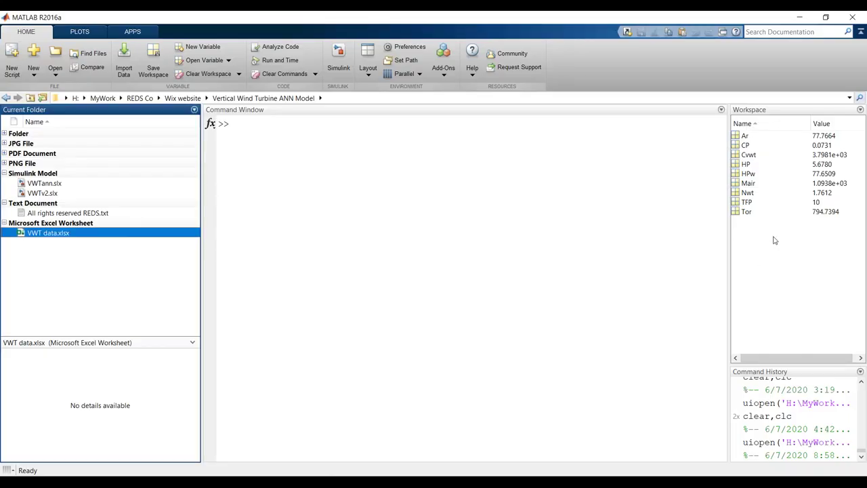
left_click(739, 146)
left_click(739, 154)
left_click(739, 164)
left_click(737, 173)
left_click(733, 186)
left_click(737, 195)
left_click(737, 203)
left_click(737, 212)
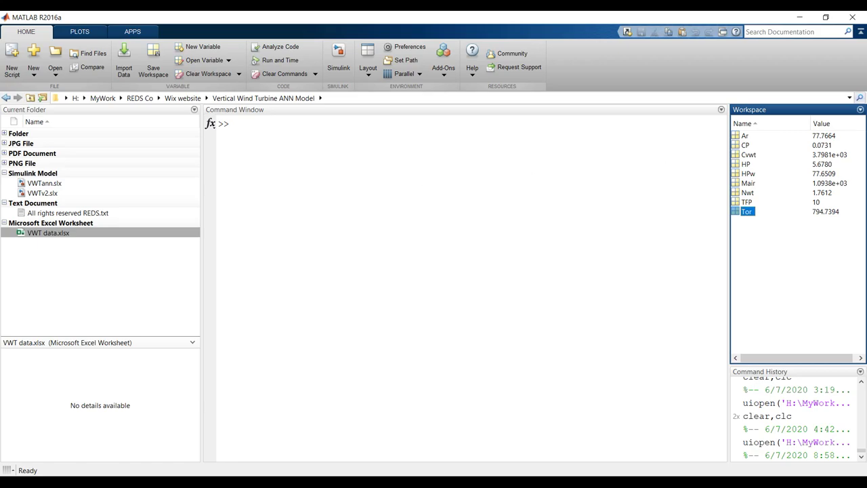
- Switch back to the Simulink model, set the simulation stop time to inf and save the model
left_click(520, 437)
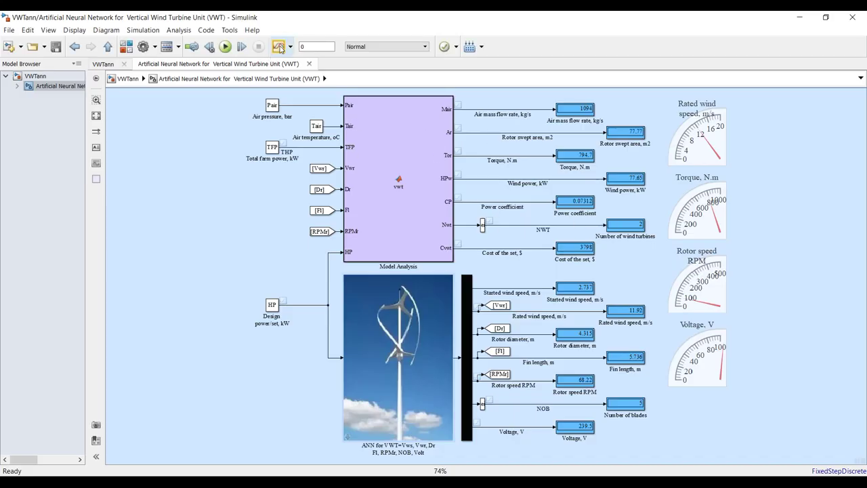
double_click(323, 46)
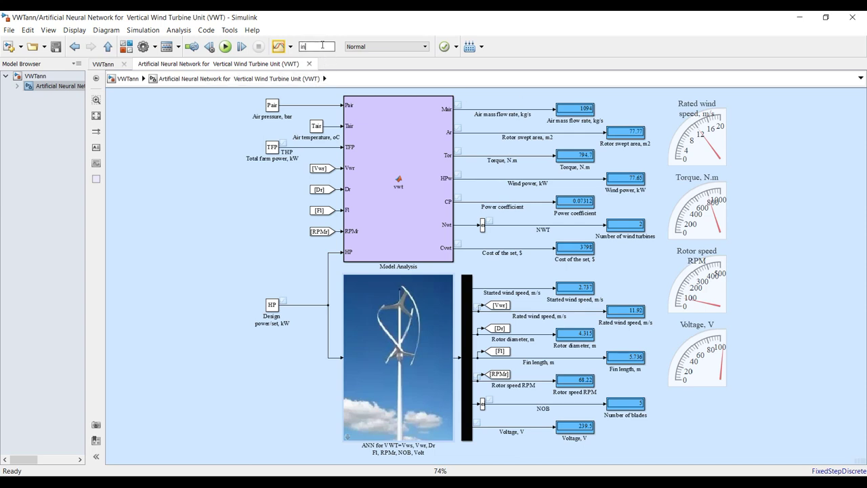
left_click(202, 258)
left_click(58, 49)
- Open the VWT unit's block parameters, run the simulation from inside the subsystem and bring up the dialog's design parameters
left_click(41, 76)
double_click(360, 194)
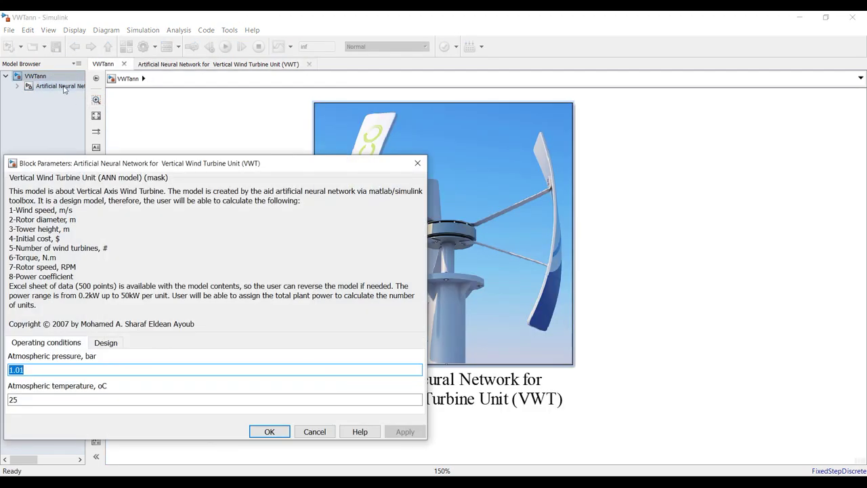
left_click(65, 86)
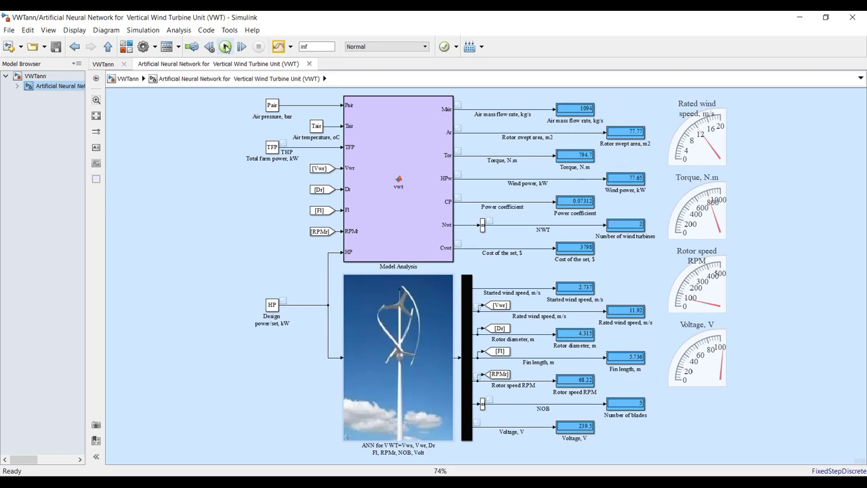
left_click(225, 47)
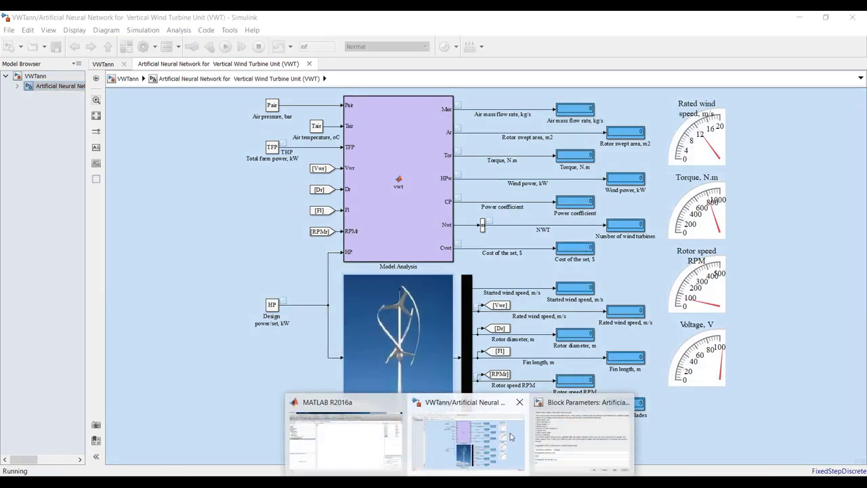
left_click(474, 394)
left_click(106, 342)
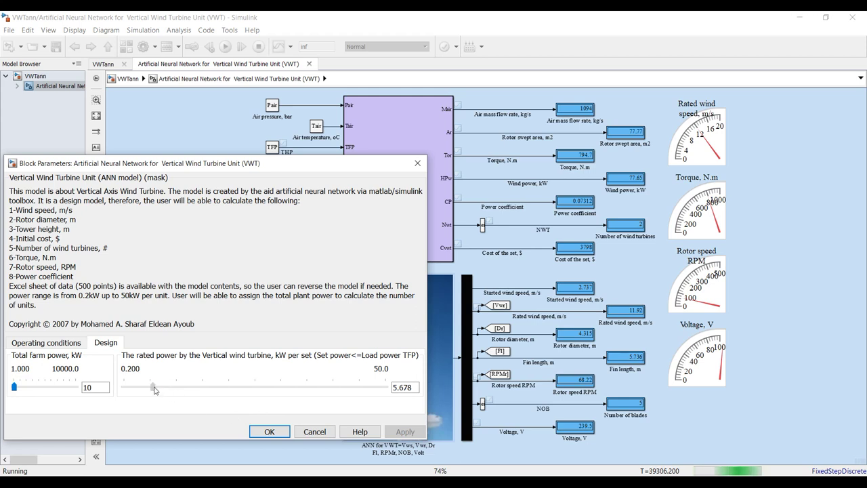
- Raise the rated power per turbine set to 9.662 kW while the simulation runs
left_click(156, 388)
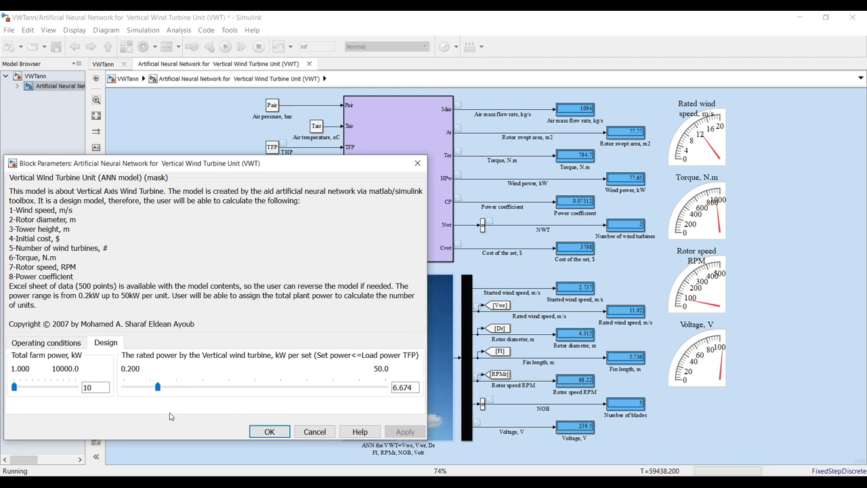
key("Right")
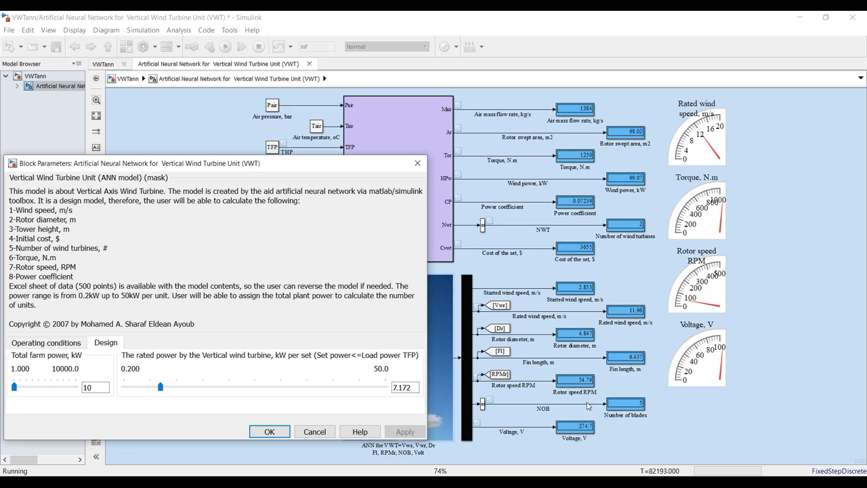
key("Right")
key("Right")
key("Right")
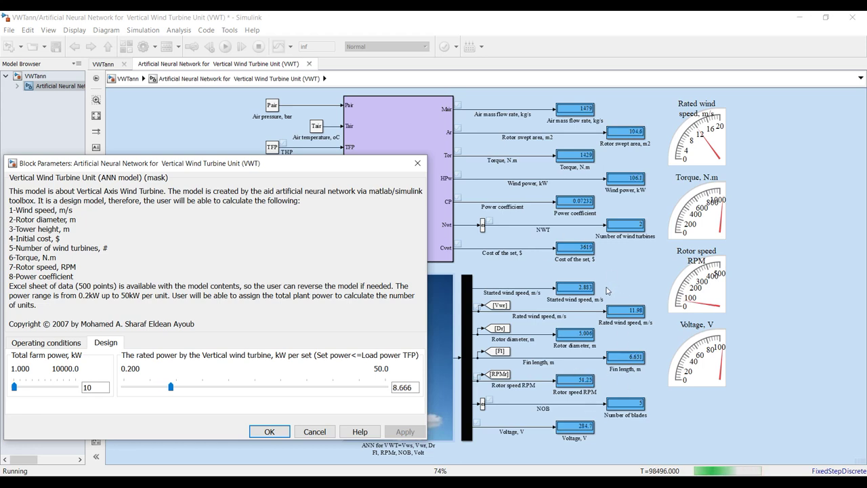
key("Right")
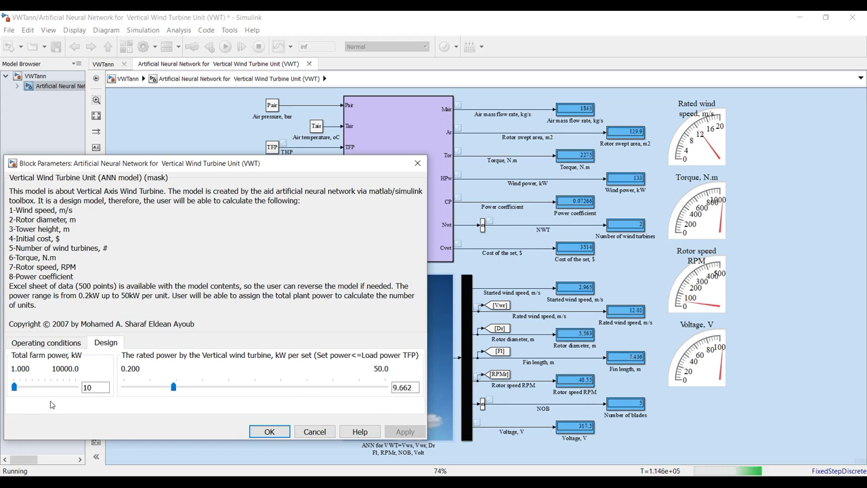
- Raise the total farm power to 1000.9 kW while the simulation runs
left_click_drag(14, 390, 16, 389)
key("Right")
key("Right")
key("Right")
key("Right")
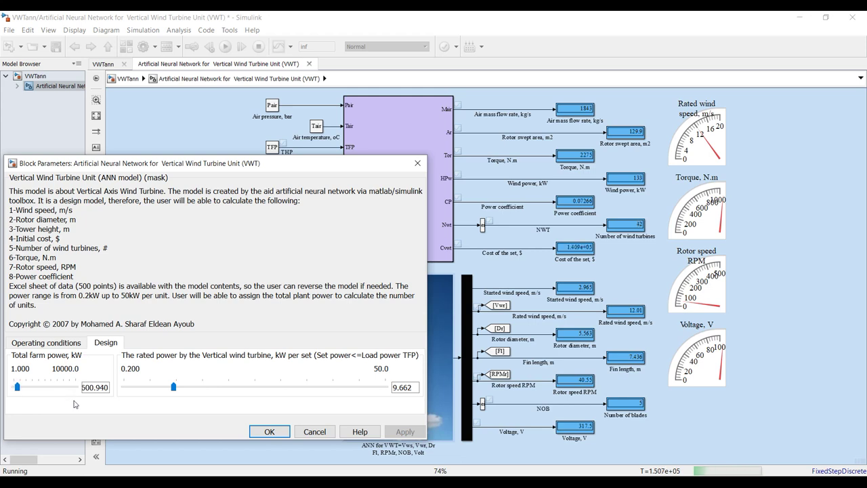
key("Right")
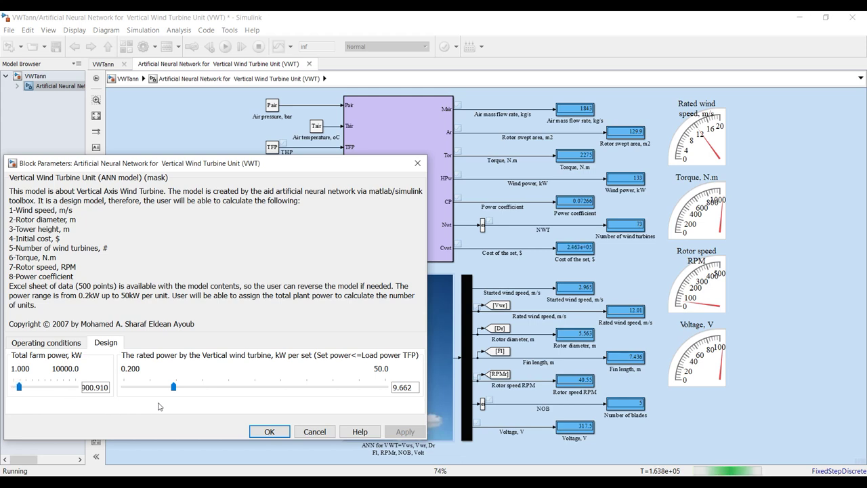
key("Right")
- Raise the rated power per turbine set gradually to 29.582 kW and accept the block parameters
key("Right")
key("Right")
key("Right")
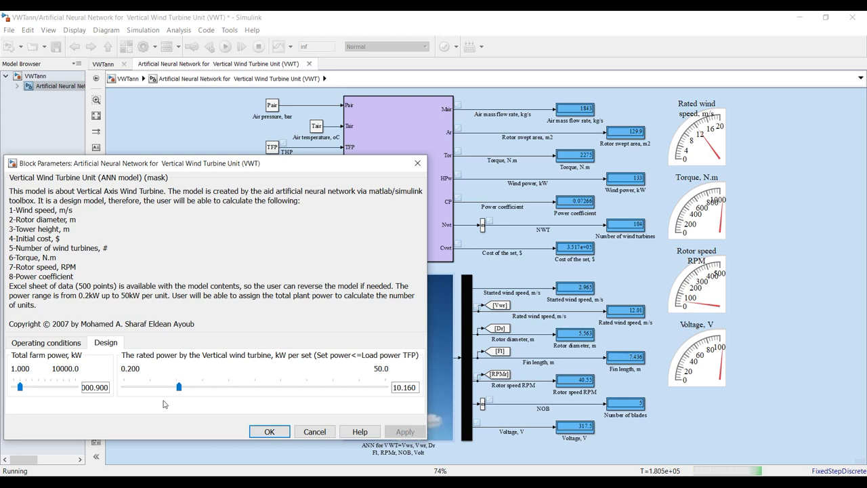
key("Right")
key("Right")
key("Right")
key("Right")
key("Right")
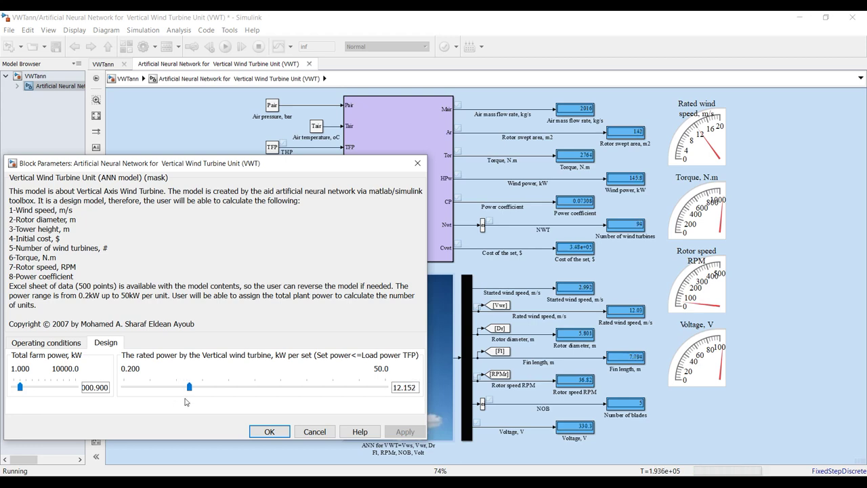
key("Right")
key("Right")
key("Right")
key("Right")
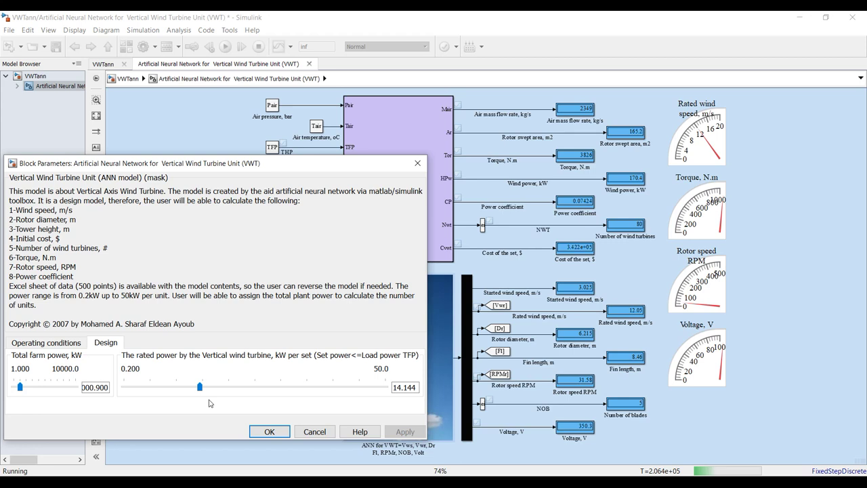
key("Right")
key("Right")
key("Right")
key("Right")
key("Right")
key("Right")
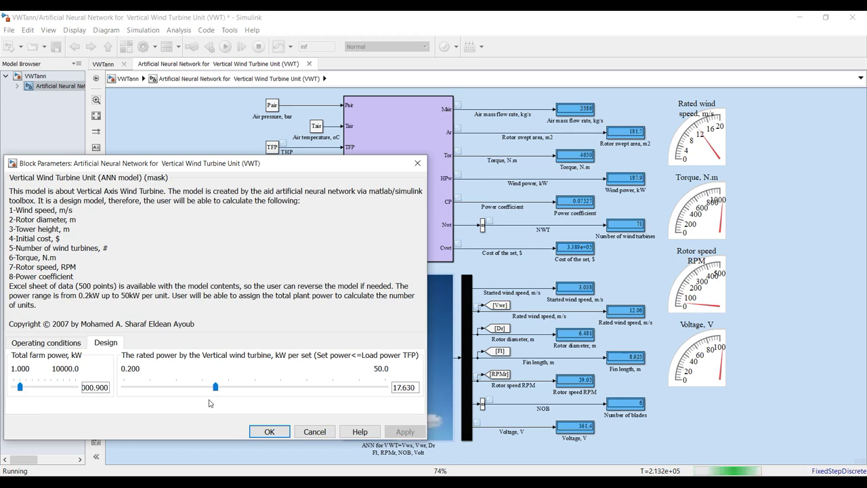
key("Right")
key("Right")
key("Right")
key("Right")
key("Right")
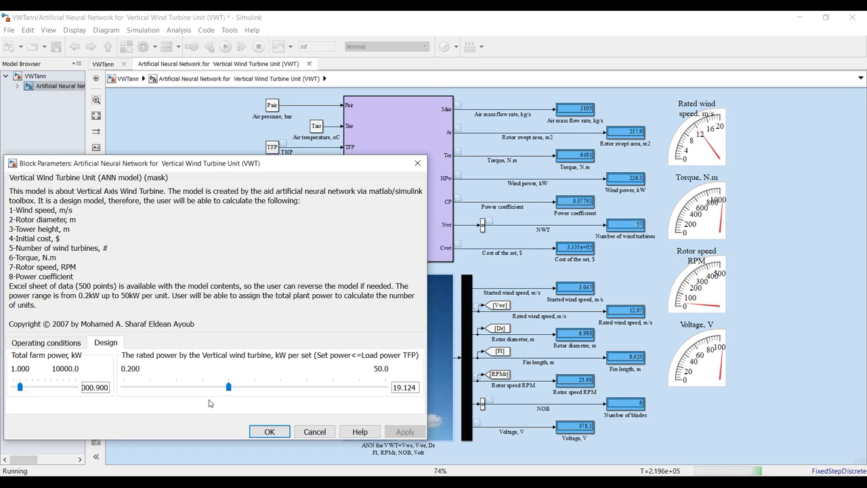
key("Right")
key("Right")
key("Right")
key("Right")
key("Right")
key("Right")
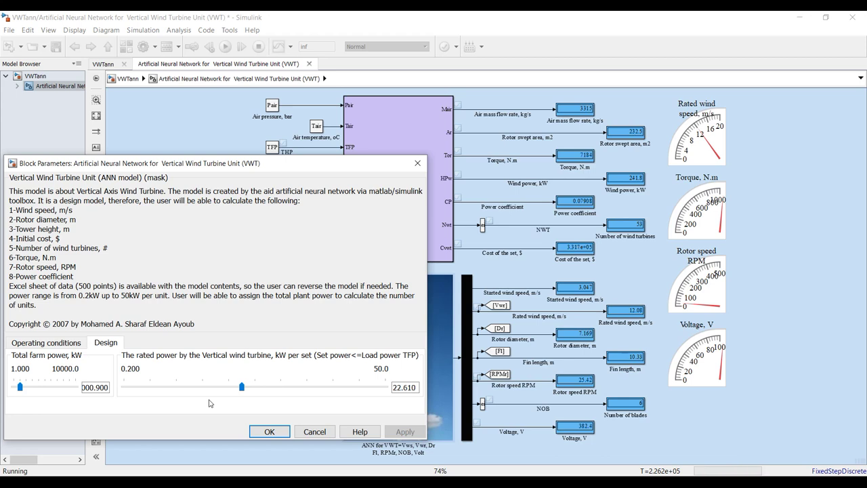
key("Right")
key("Right")
key("Right")
key("Right")
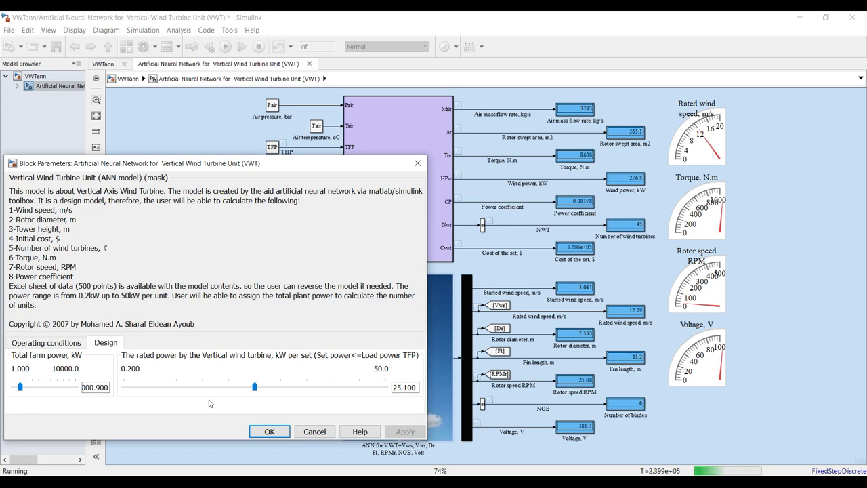
key("Right")
key("Right")
key("Right")
key("Right")
key("Right")
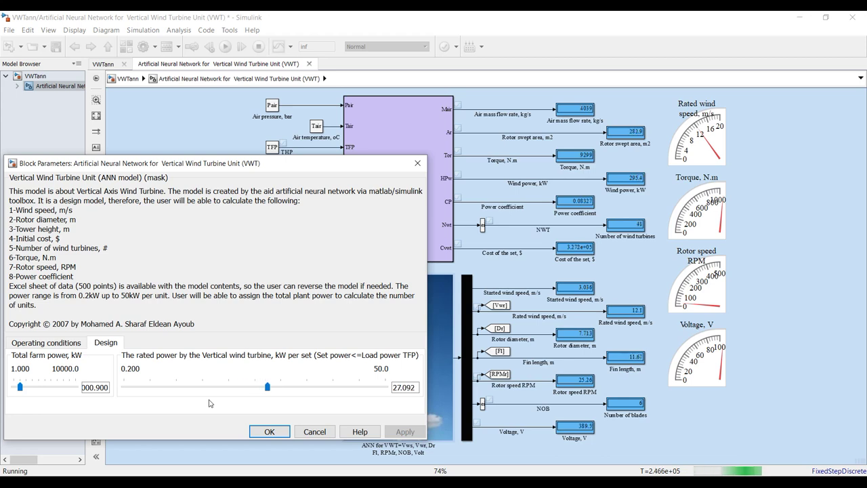
left_click(287, 432)
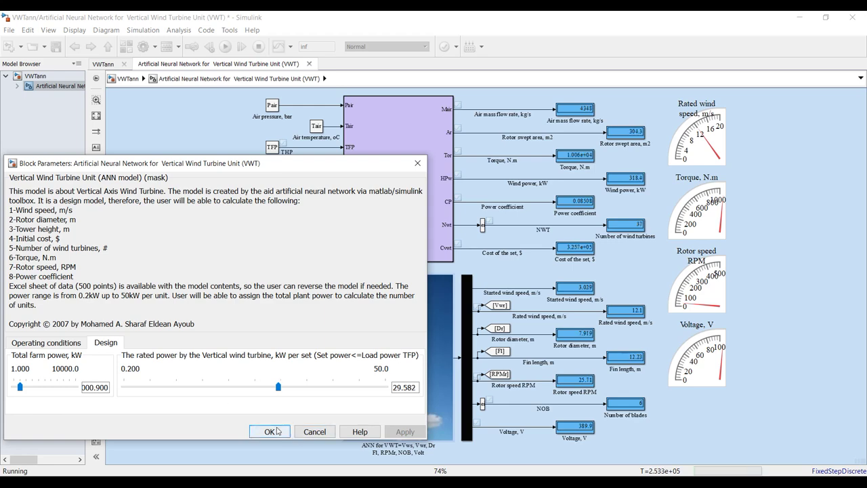
- Stop the running simulation and set its stop time to 0
left_click(260, 47)
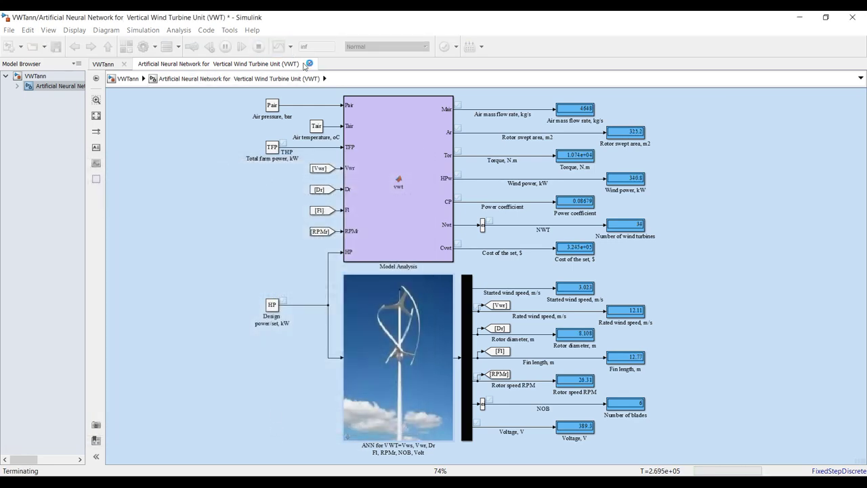
double_click(318, 48)
type("0")
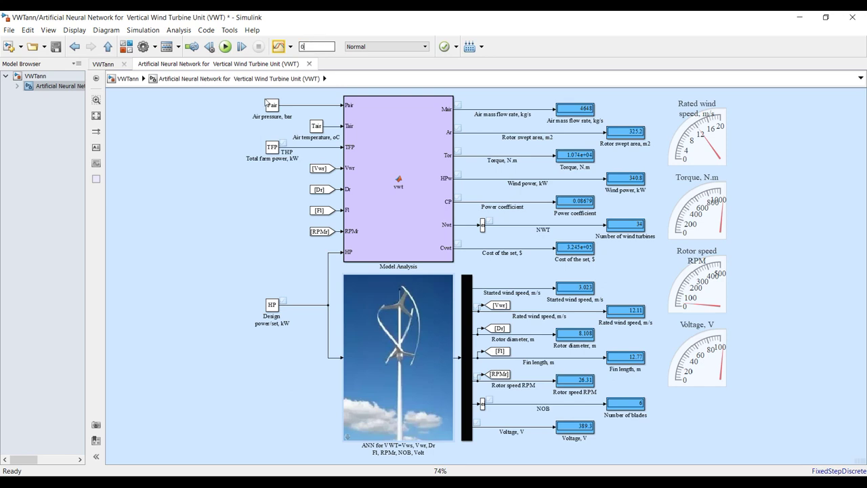
- Open the Simulation Data Inspector full screen and enlarge the signal list to show all Run 4 signals
left_click(278, 46)
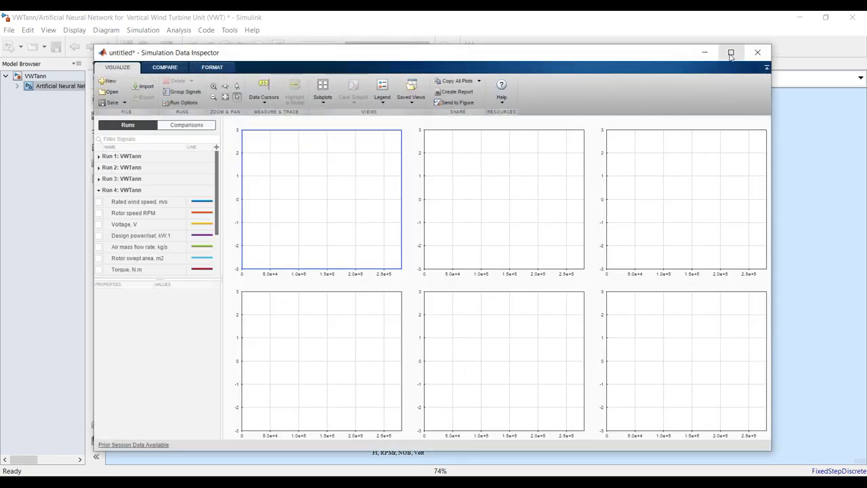
left_click(731, 53)
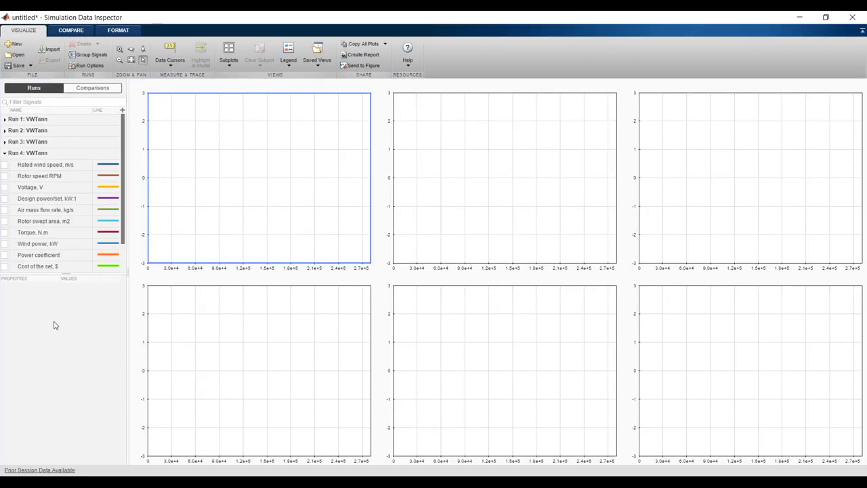
left_click_drag(64, 271, 63, 411)
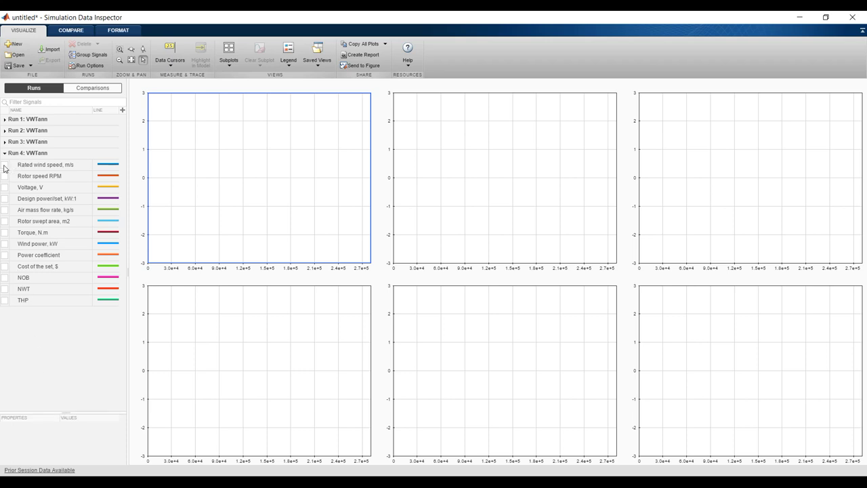
- Plot Run 4's rated wind speed, rotor speed, voltage and design power per set in four separate subplots
left_click(5, 166)
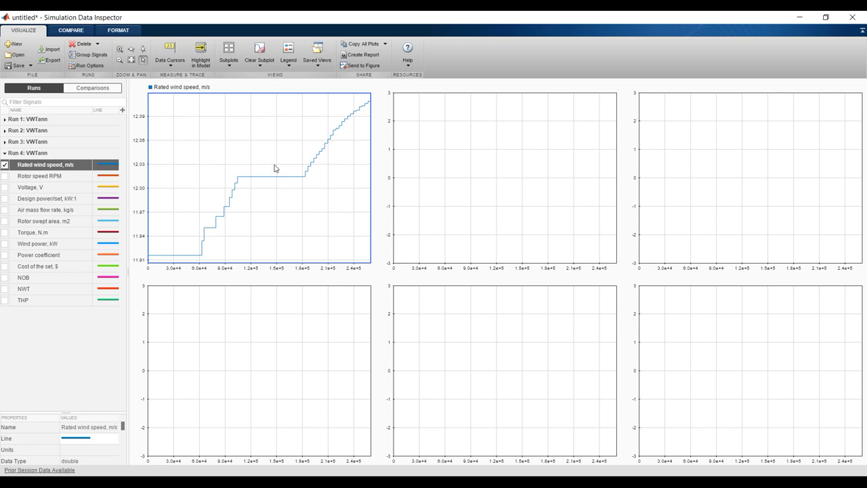
left_click(426, 161)
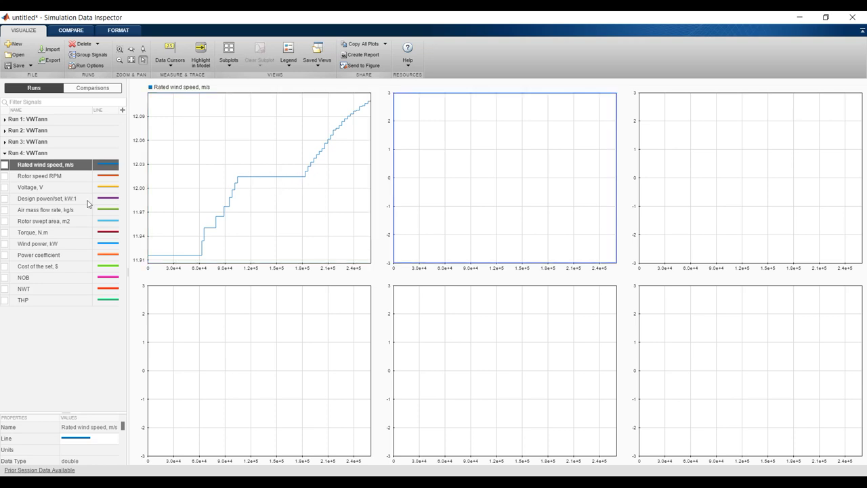
left_click(5, 177)
left_click(681, 184)
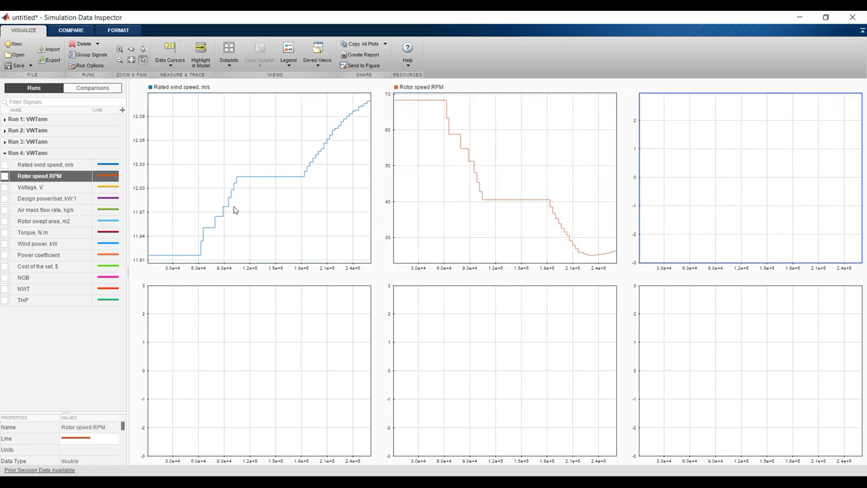
left_click(5, 187)
left_click(211, 328)
left_click(4, 200)
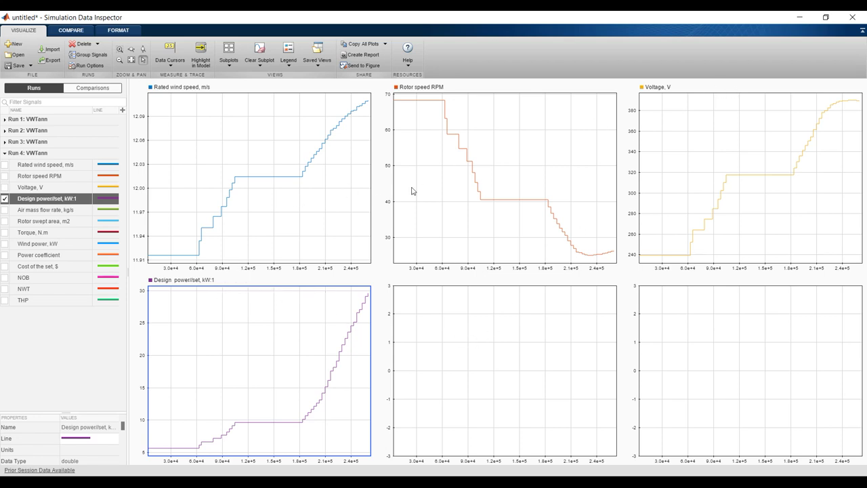
- Delete all runs and signals from the Simulation Data Inspector and close it
left_click(99, 45)
left_click(475, 269)
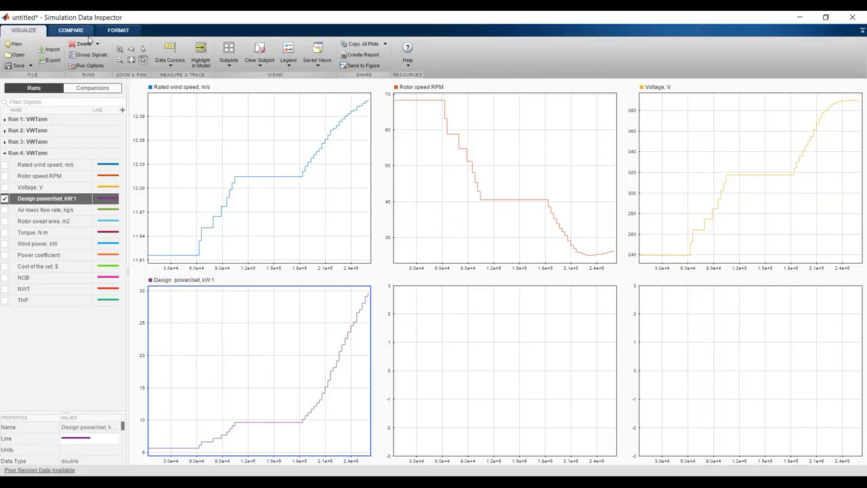
left_click(97, 45)
left_click(93, 73)
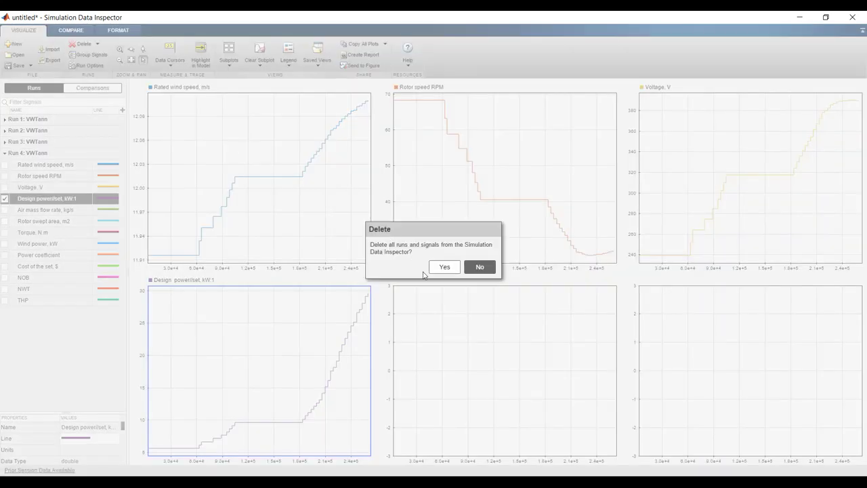
left_click(445, 270)
left_click(853, 18)
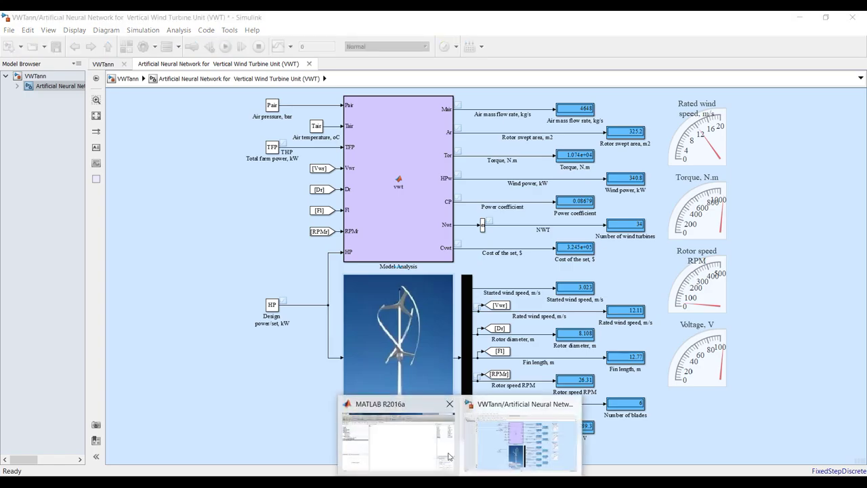
- Switch to the main MATLAB window and rerun the earlier clear,clc command to empty the workspace
left_click(423, 439)
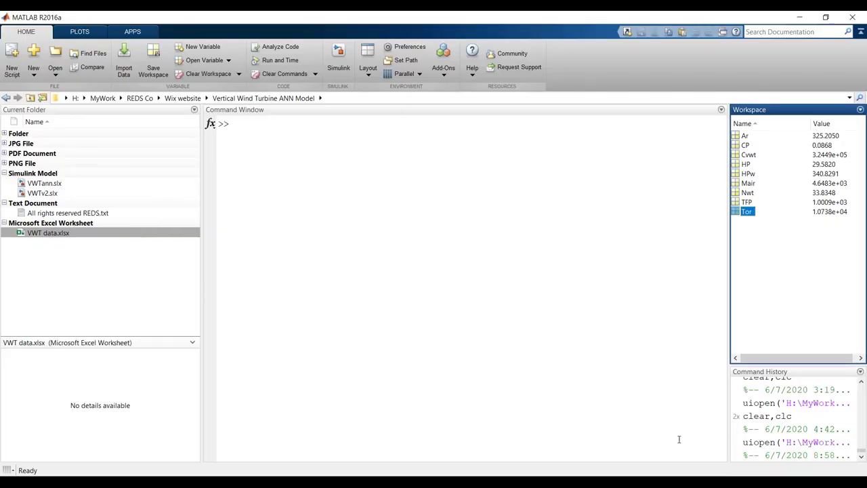
double_click(747, 416)
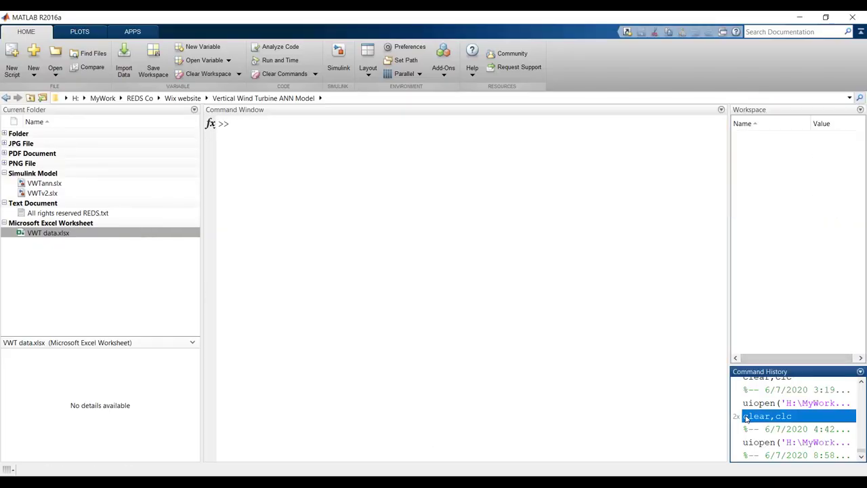
- Open the VWTv2 Simulink model full screen and examine the inside of its Vertical Wind Turbine Unit subsystem
left_click(31, 196)
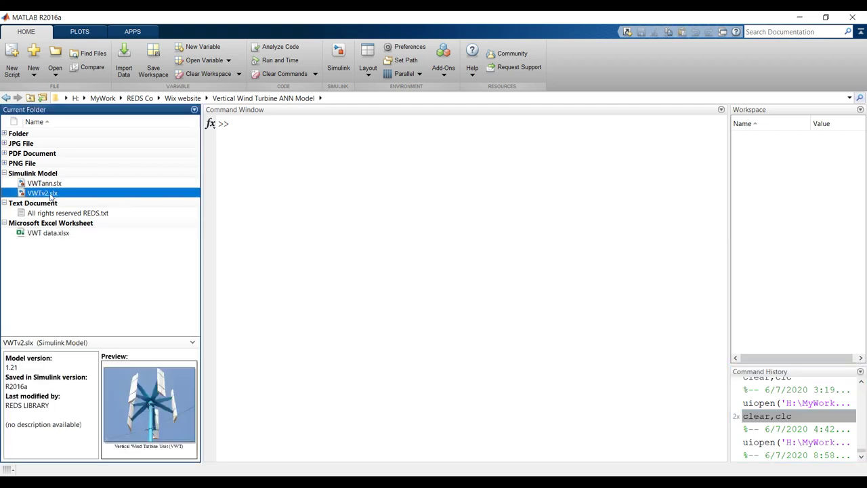
double_click(31, 196)
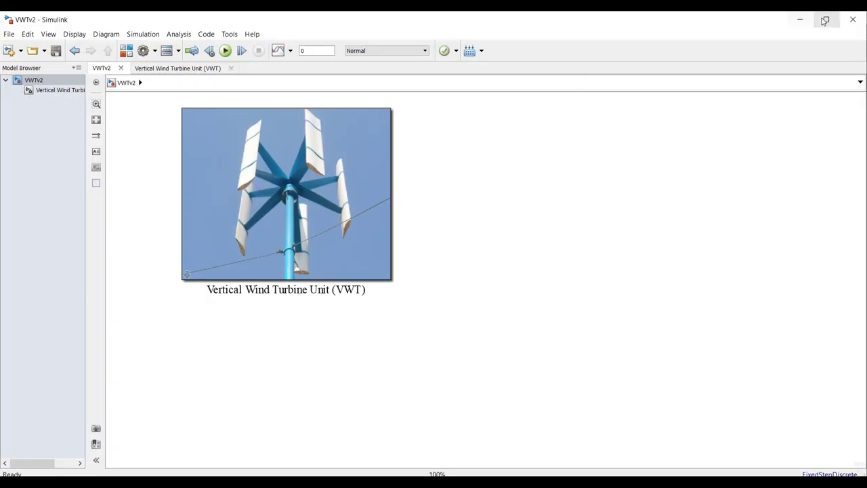
left_click(826, 19)
left_click(61, 86)
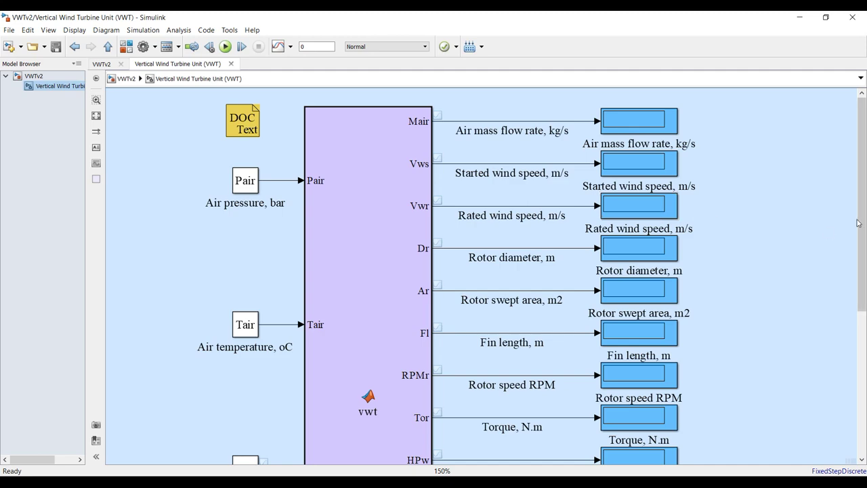
left_click_drag(863, 216, 866, 196)
- Return to the top level of VWTv2 and review the turbine block's operating conditions and design parameters
left_click(33, 77)
double_click(357, 192)
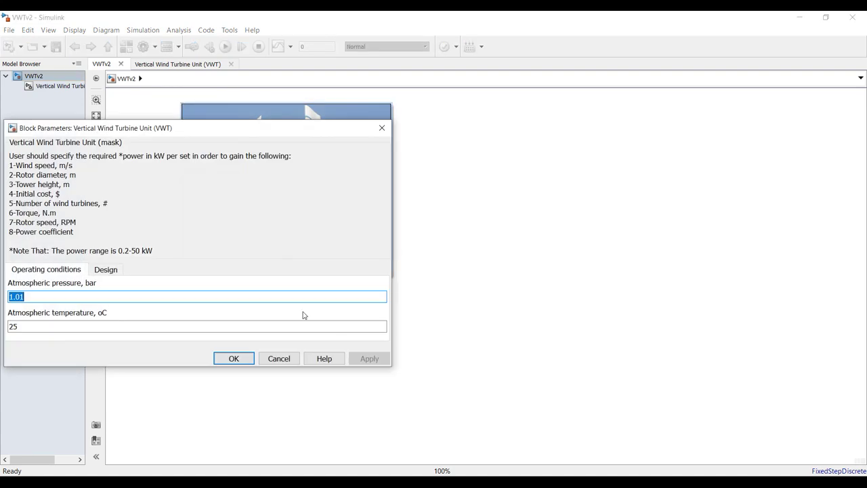
left_click(99, 273)
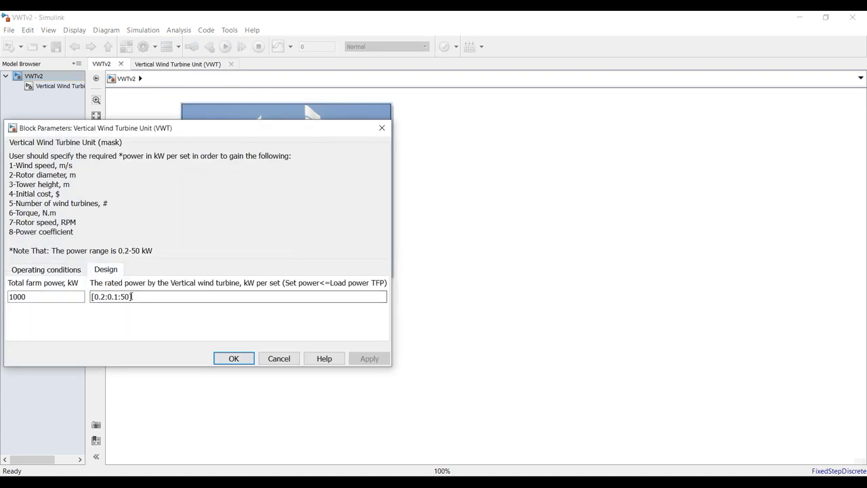
left_click(233, 359)
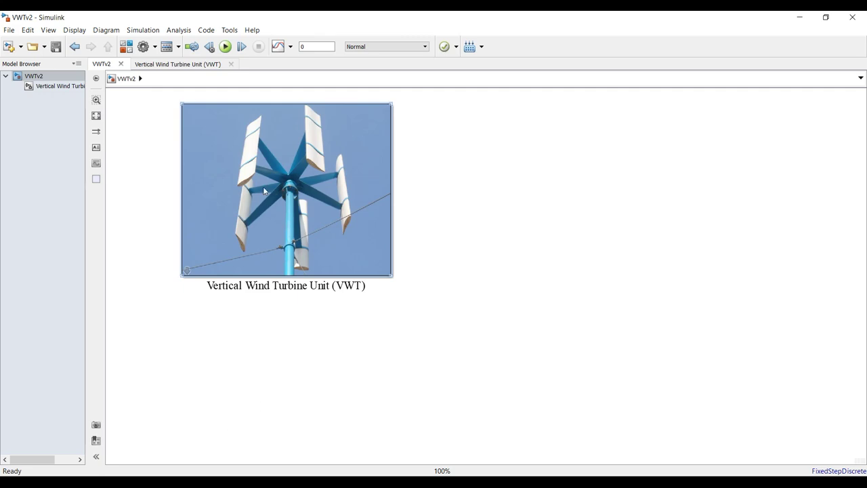
- Reopen the turbine block's parameters, move the dialog beside the block image, and examine the rated power vector among the design parameters
double_click(248, 133)
left_click_drag(235, 135, 639, 86)
left_click(511, 220)
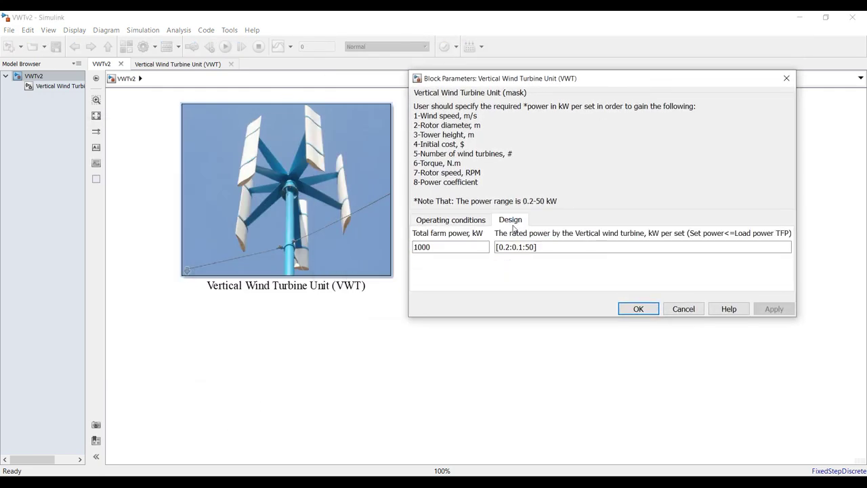
left_click_drag(552, 248, 497, 247)
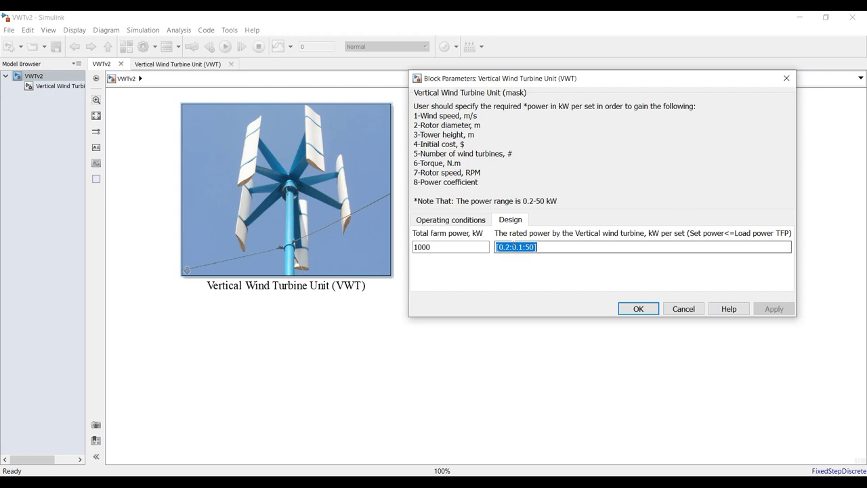
left_click(496, 247)
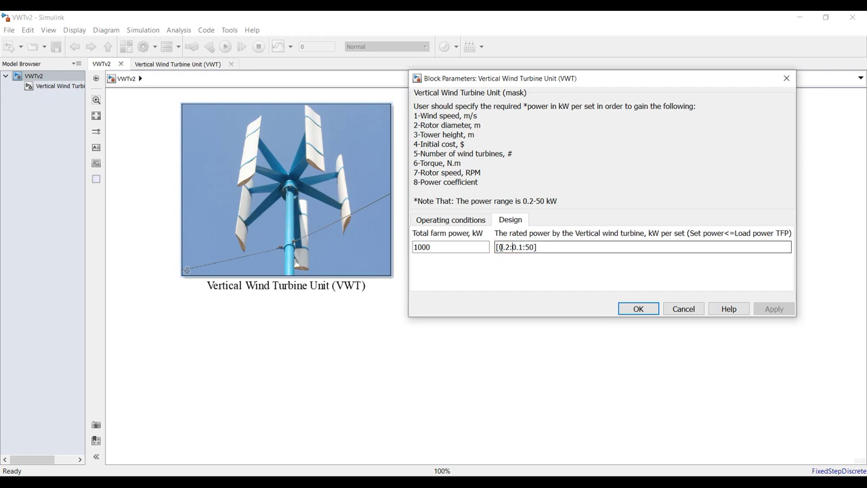
left_click_drag(500, 248, 538, 247)
left_click(543, 246)
left_click(633, 309)
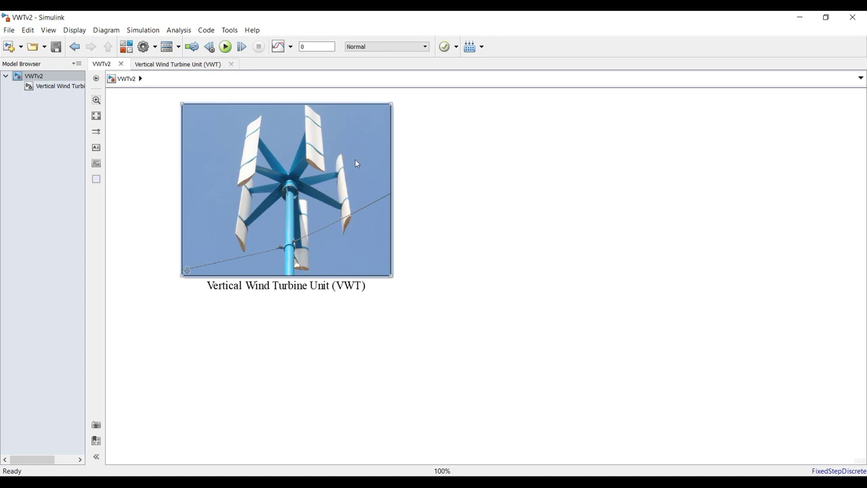
- Switch to the VWTann model window and select the Artificial Neural Network block at its top level
right_click(342, 116)
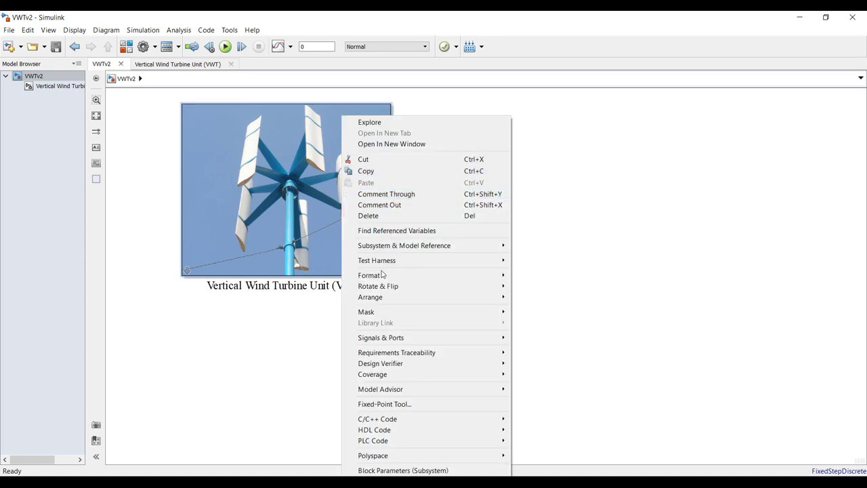
left_click(499, 373)
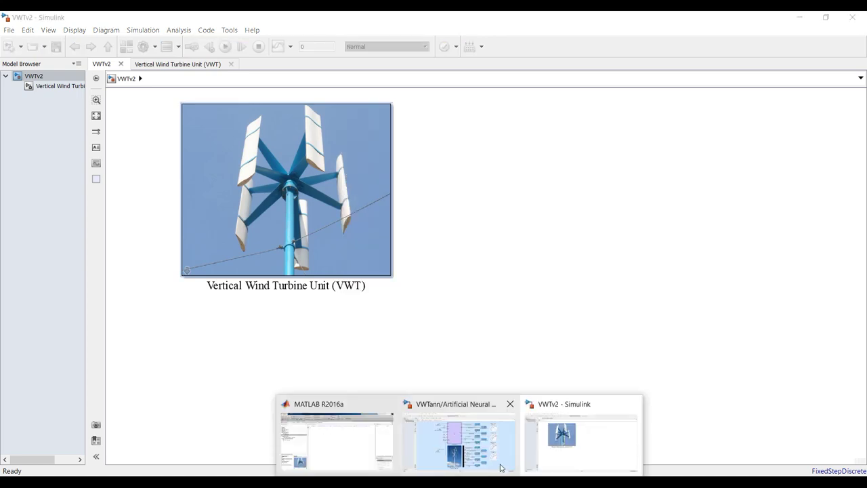
left_click(500, 465)
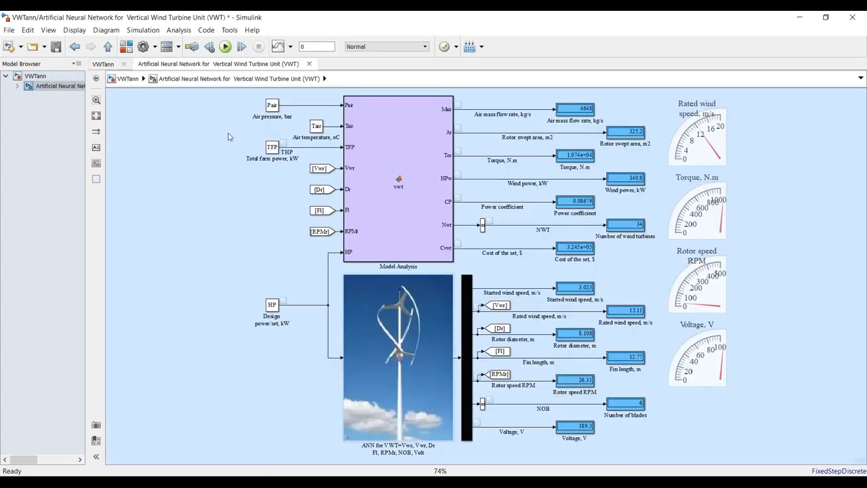
left_click(48, 78)
left_click(437, 190)
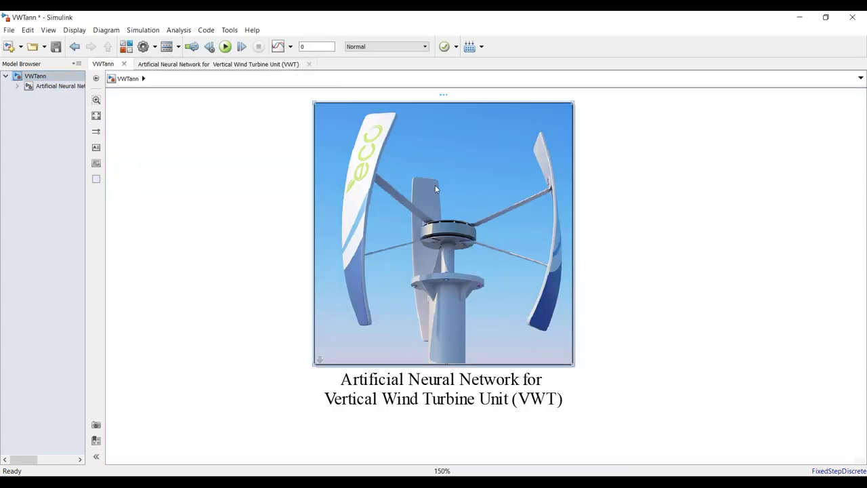
- Open the block's Mask Editor full screen and select the rated power parameter HP in the parameter dialog definition
right_click(425, 165)
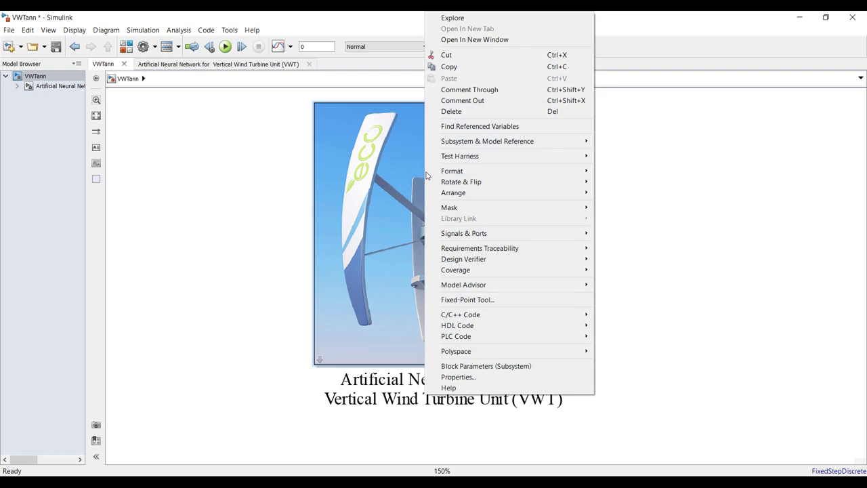
mouse_move(464, 211)
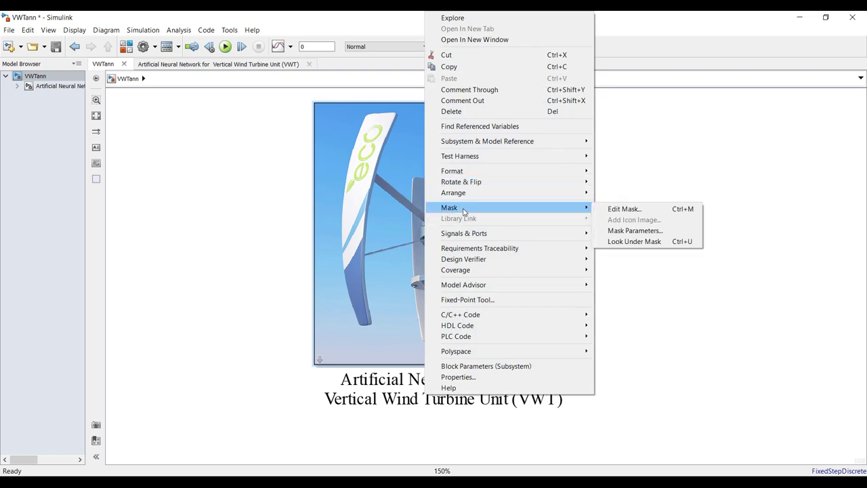
left_click(621, 209)
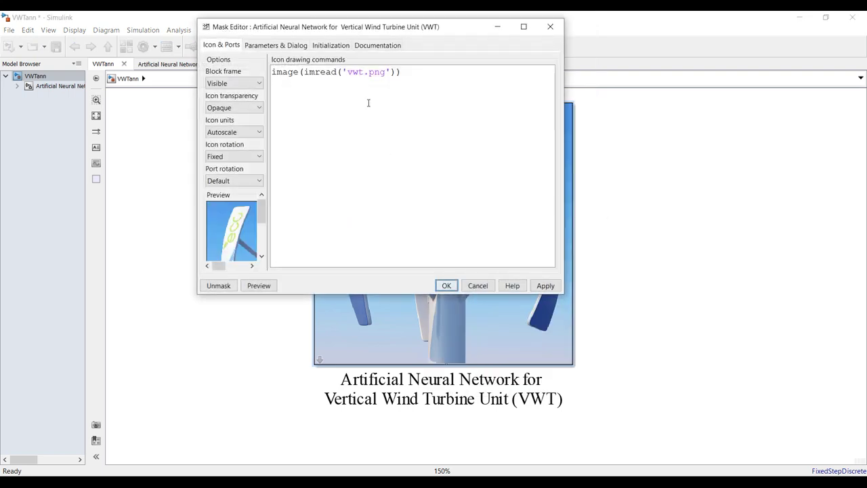
left_click(282, 46)
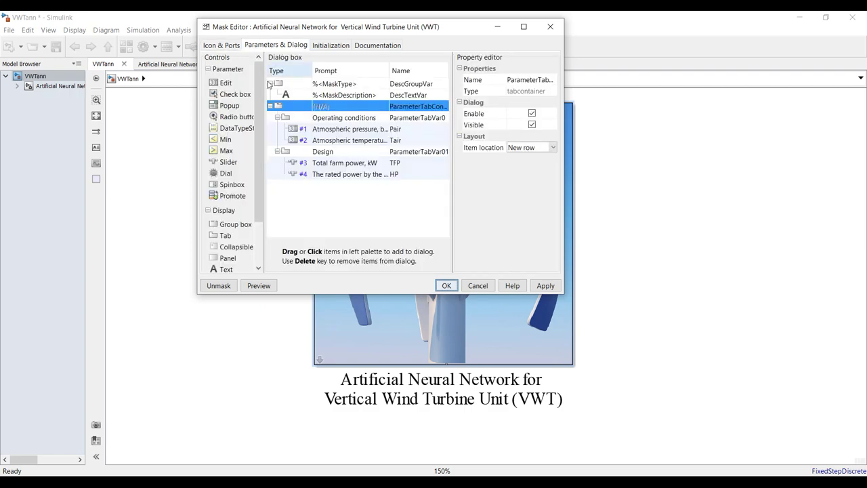
left_click(294, 177)
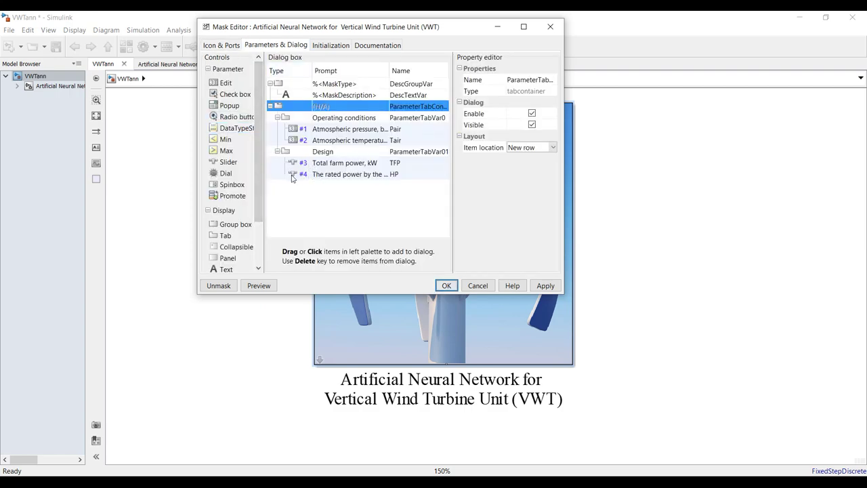
left_click(524, 26)
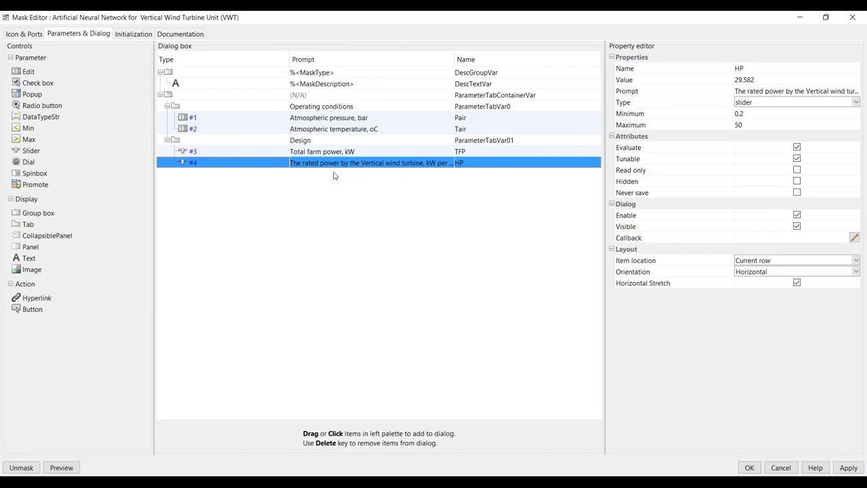
- Change the HP rated power parameter's type to edit, accept the mask change and dismiss the range warning
left_click(857, 102)
scroll(855, 142, "up", 1)
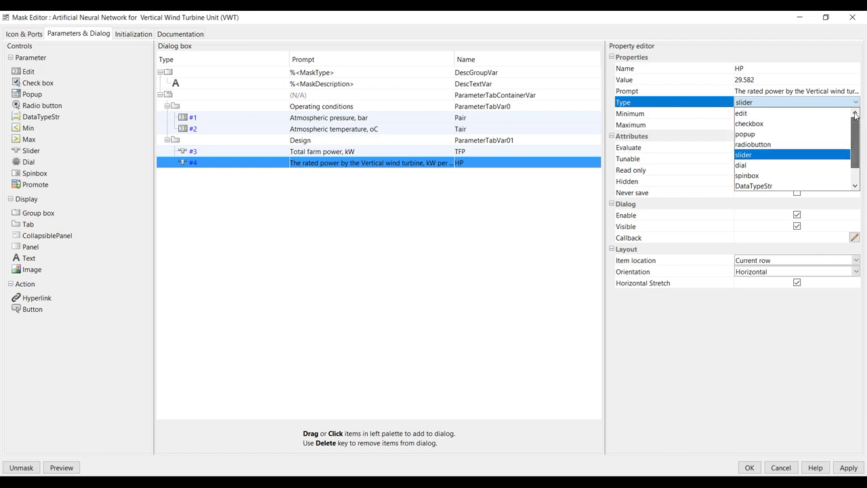
left_click(559, 237)
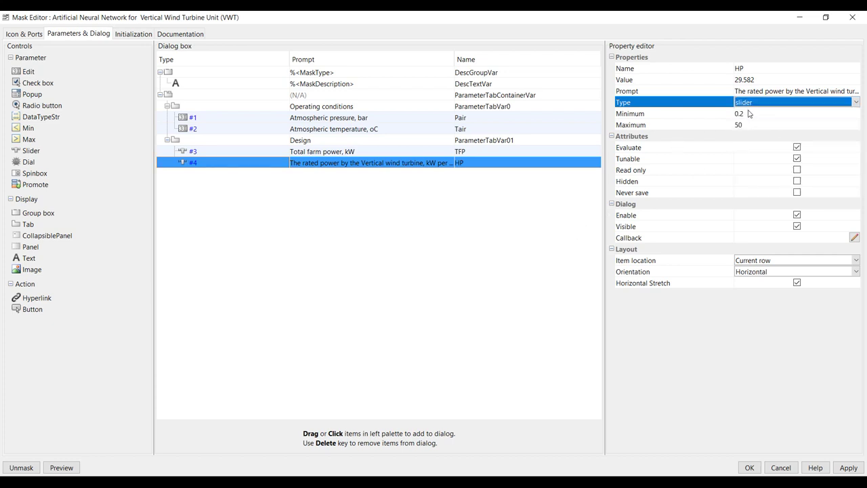
left_click(855, 102)
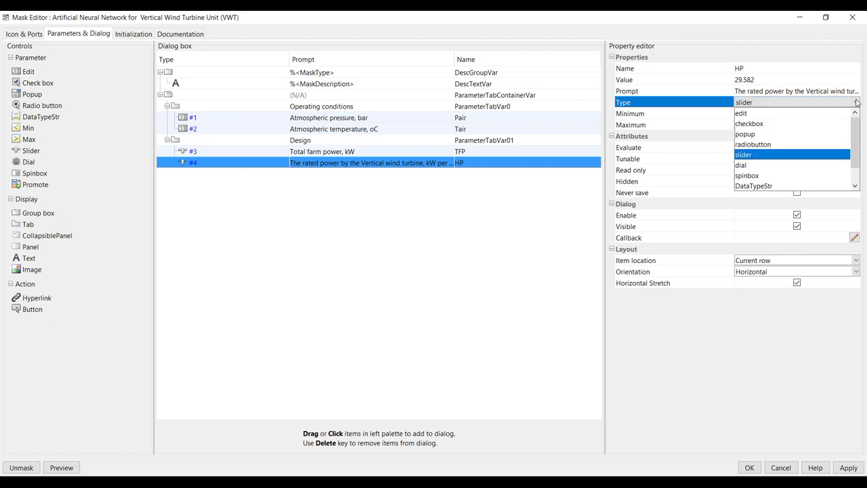
left_click(771, 115)
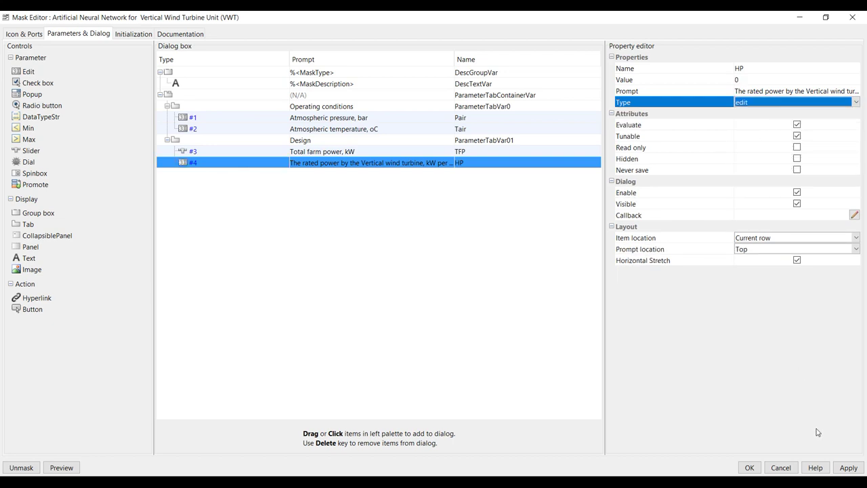
left_click(750, 467)
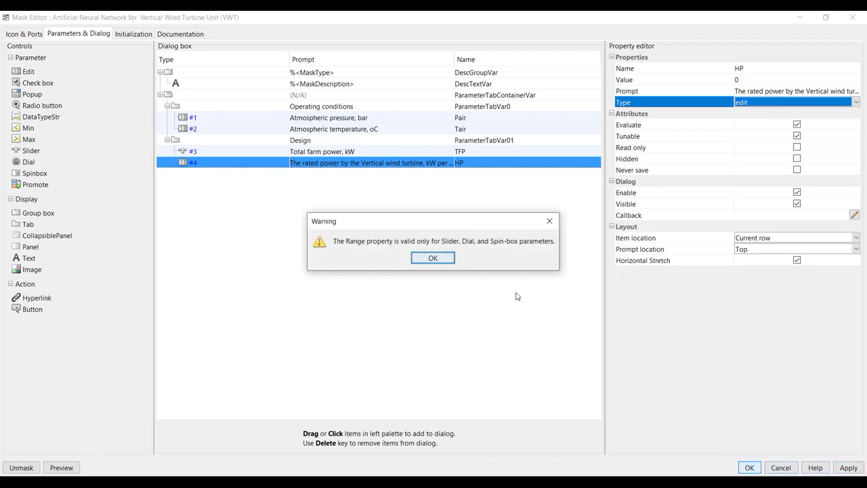
left_click(434, 258)
- Try the editable rated power field in the block's design parameters, leaving it at 0 and accepting the dialog
double_click(466, 137)
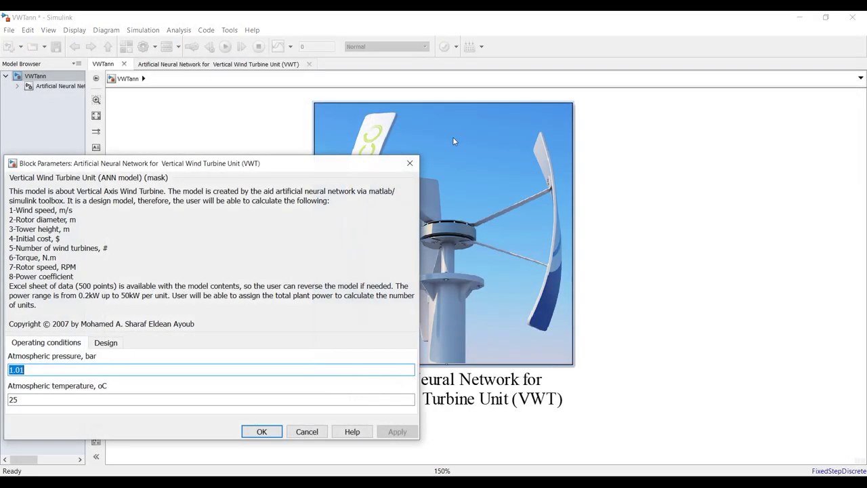
left_click(153, 287)
left_click(191, 332)
type("[")
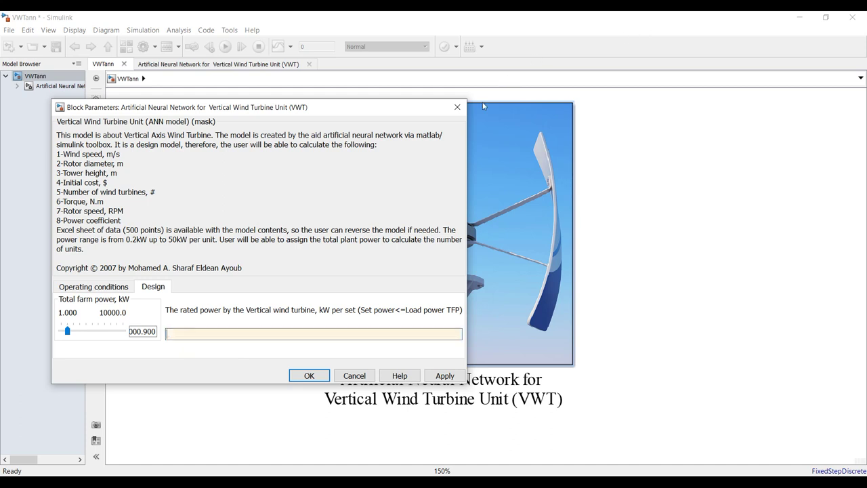
left_click(315, 334)
type("0")
left_click(307, 380)
- Reopen the Artificial Neural Network block's Mask Editor full screen and select the HP rated power parameter again
right_click(408, 223)
mouse_move(554, 208)
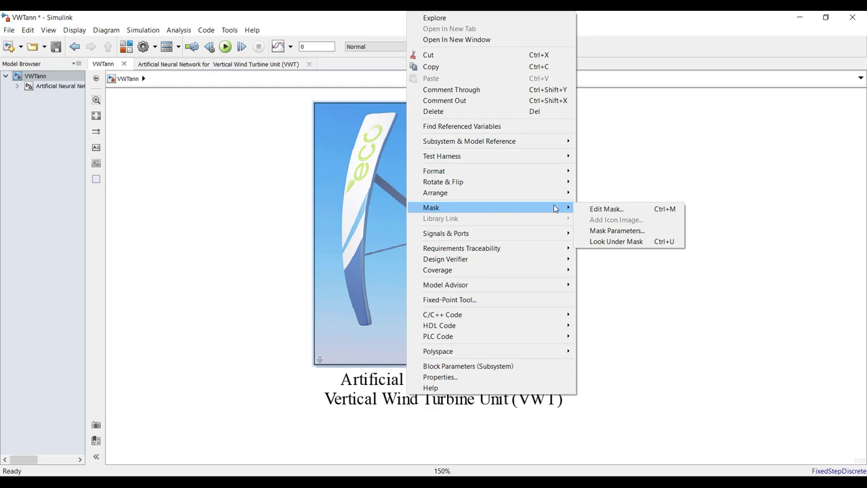
left_click(606, 209)
left_click(280, 46)
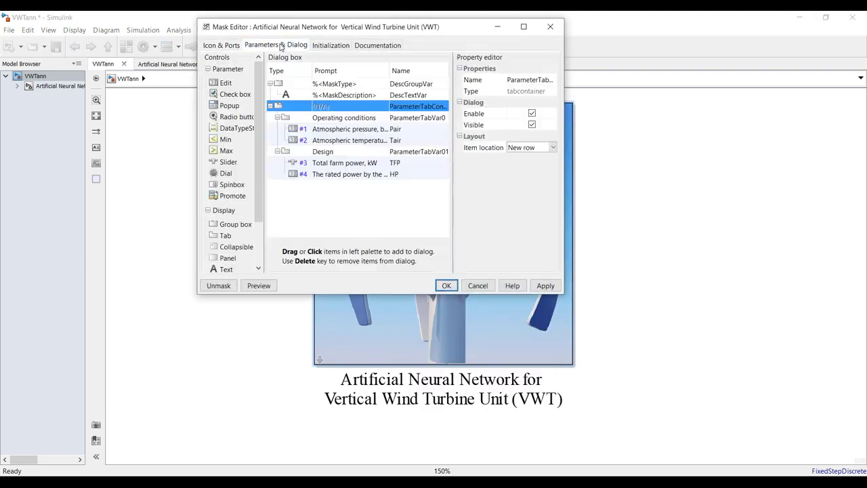
left_click(524, 26)
left_click(266, 165)
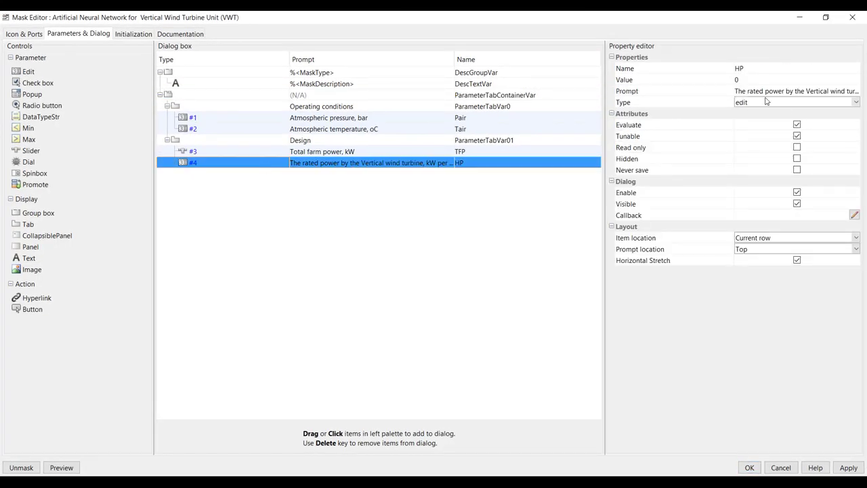
- Set the HP rated power parameter's type back to slider with a horizontal orientation
left_click(857, 102)
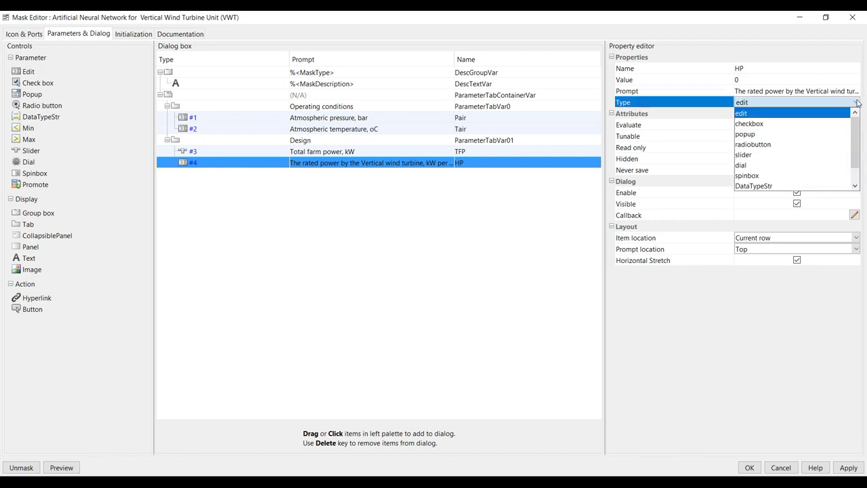
left_click(776, 155)
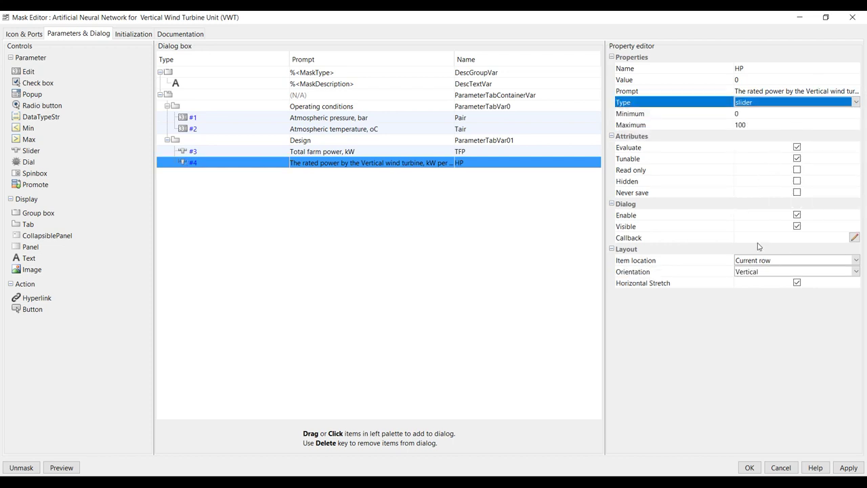
left_click(757, 275)
left_click(757, 293)
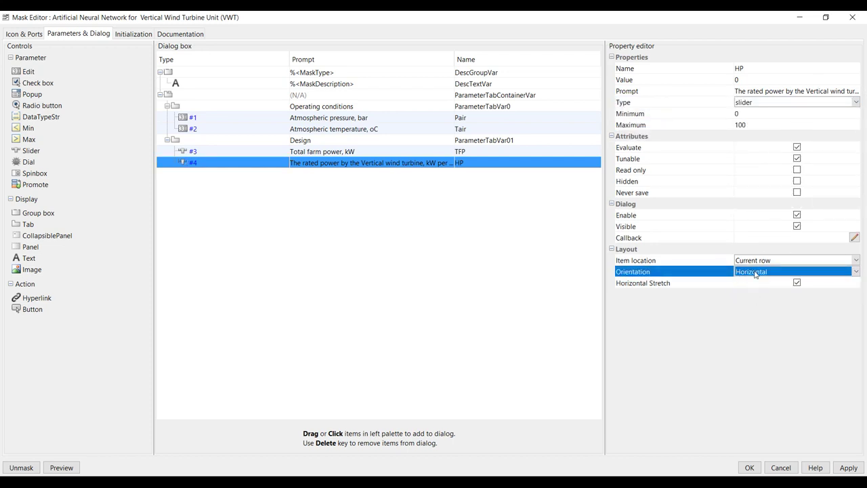
- Set the HP slider's minimum to 0.2, maximum to 50 and value to 1, applying and accepting the mask changes
left_click(752, 113)
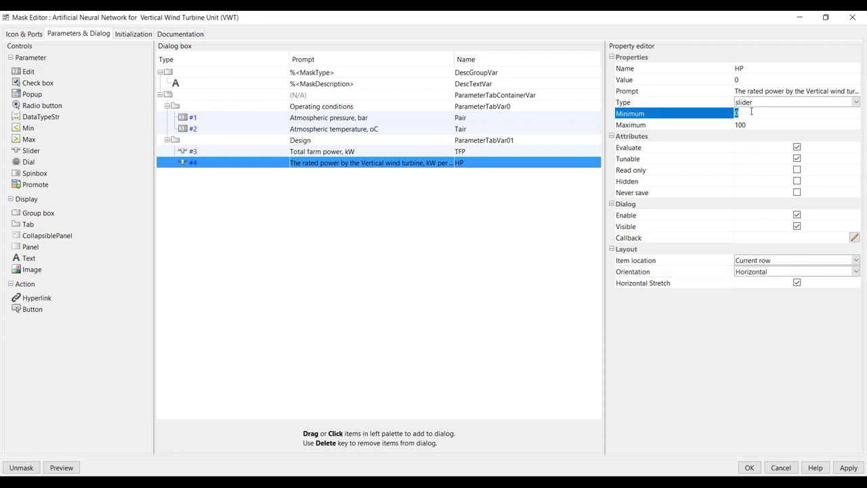
type("0.2")
left_click(752, 123)
type("5")
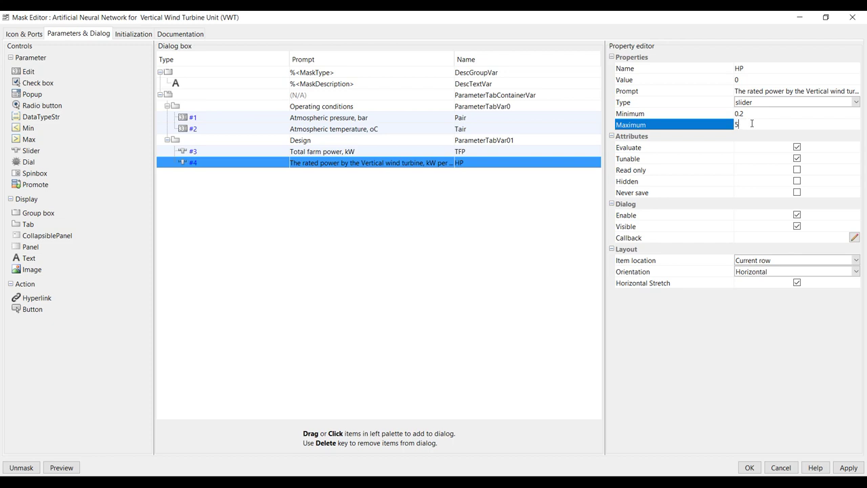
type("0")
left_click(747, 80)
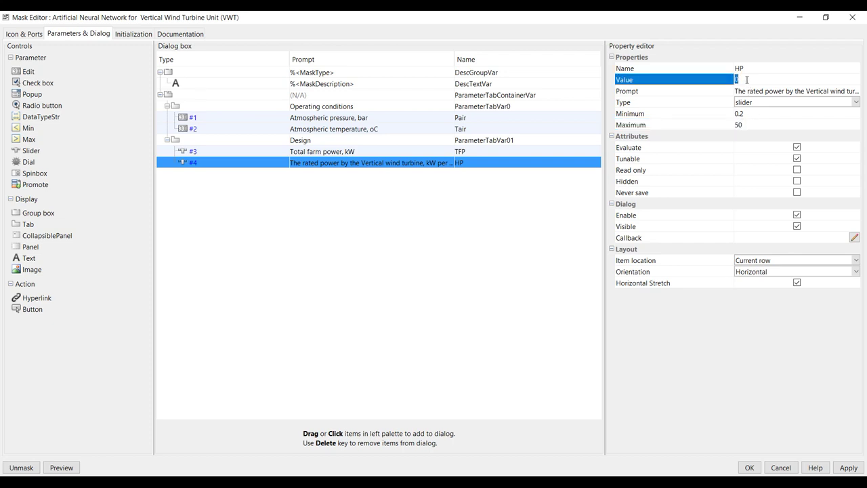
left_click(847, 468)
left_click(748, 468)
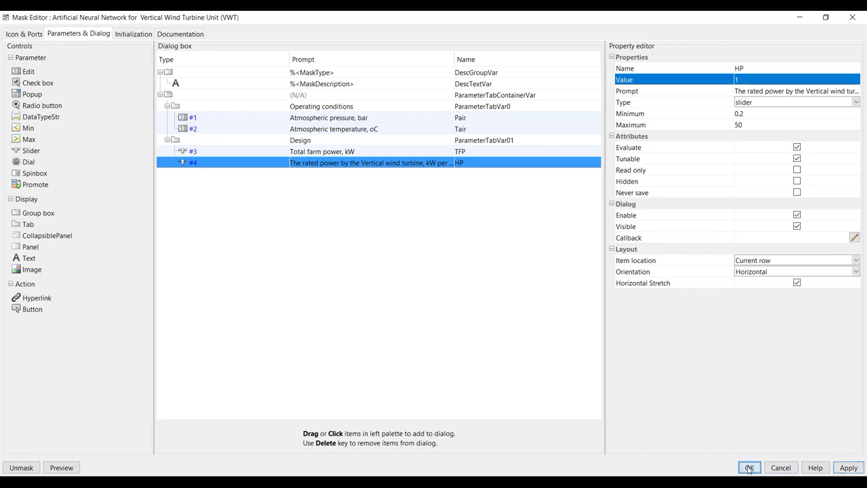
- Set the total farm power to 100 kW in the Artificial Neural Network block's design parameters, applying and accepting the dialog
double_click(502, 171)
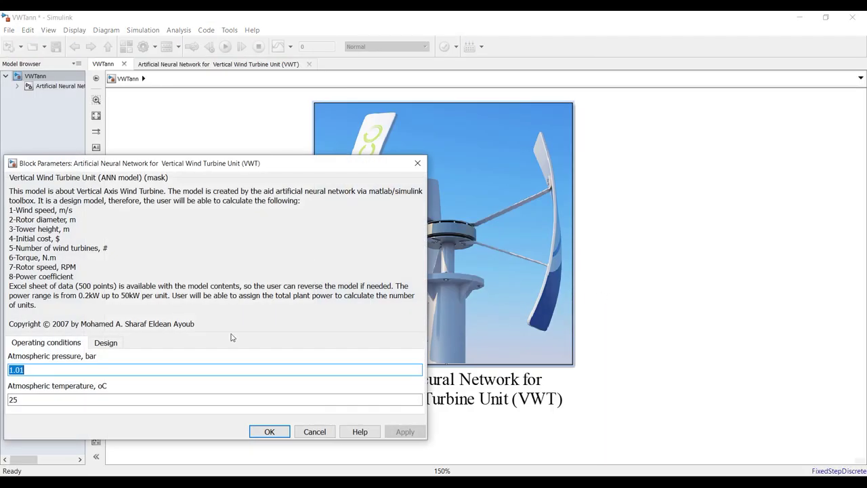
left_click(106, 343)
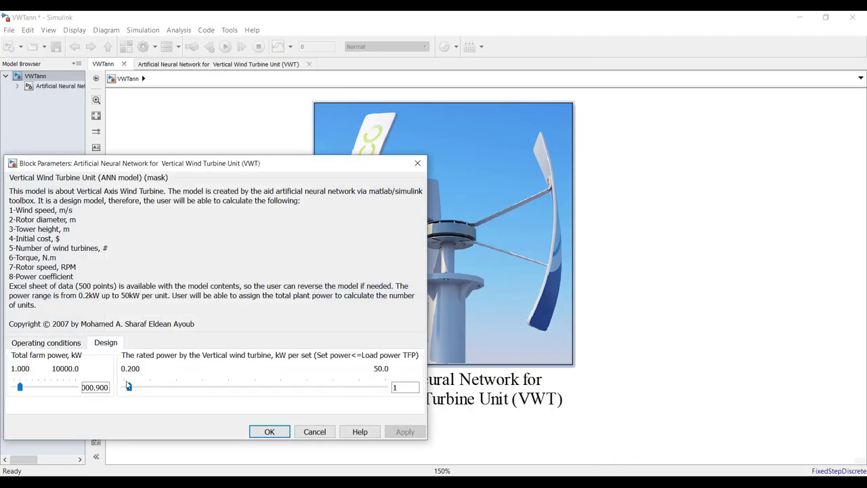
double_click(95, 387)
type("1")
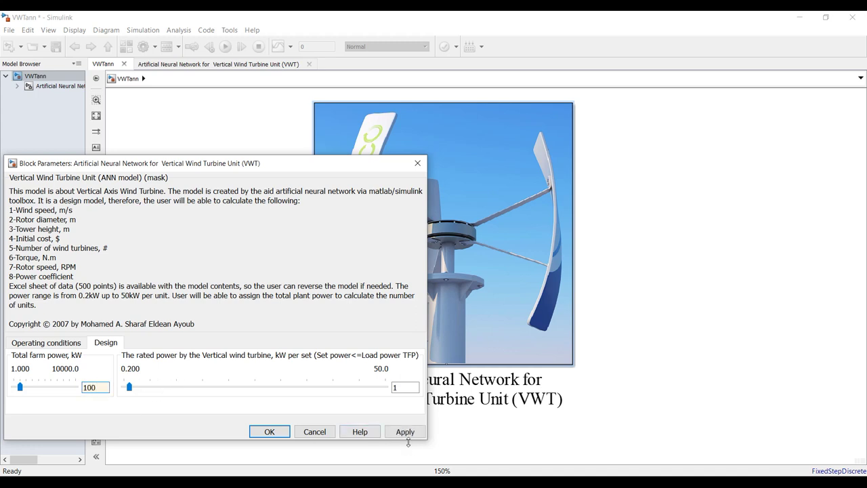
left_click(404, 432)
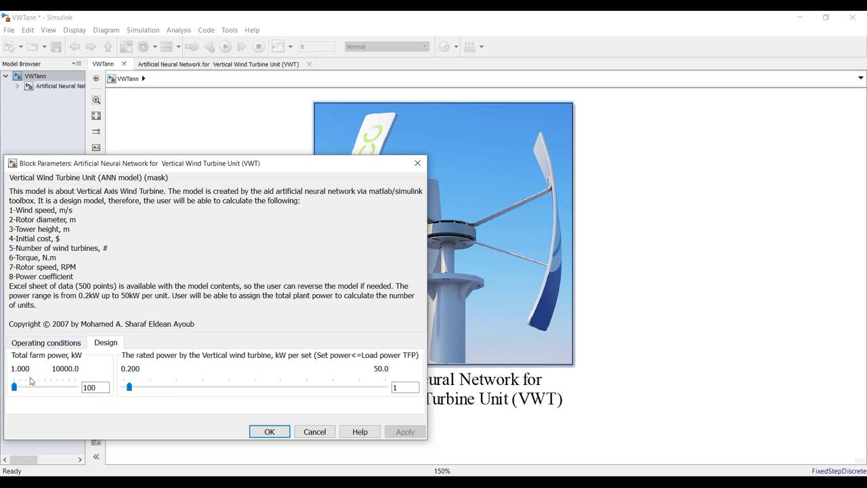
left_click(262, 434)
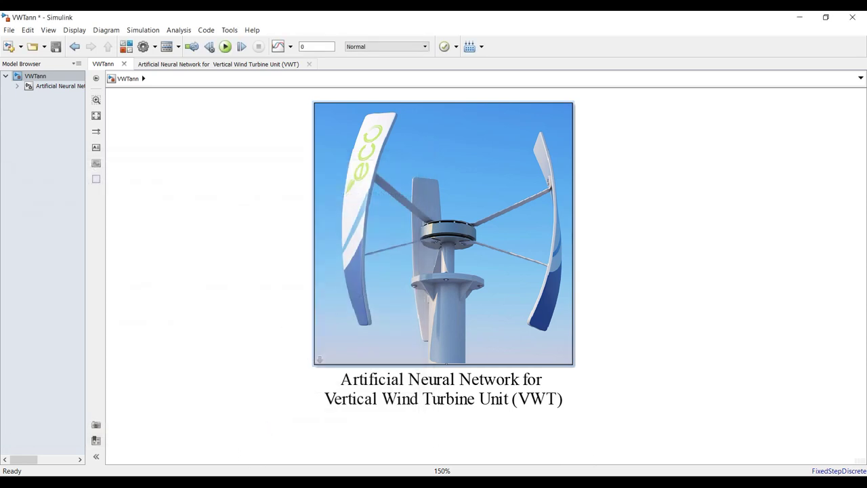
- Switch to the VWTv2 model and examine the start, increment and end of the rated power vector in the block's design parameters
left_click(559, 446)
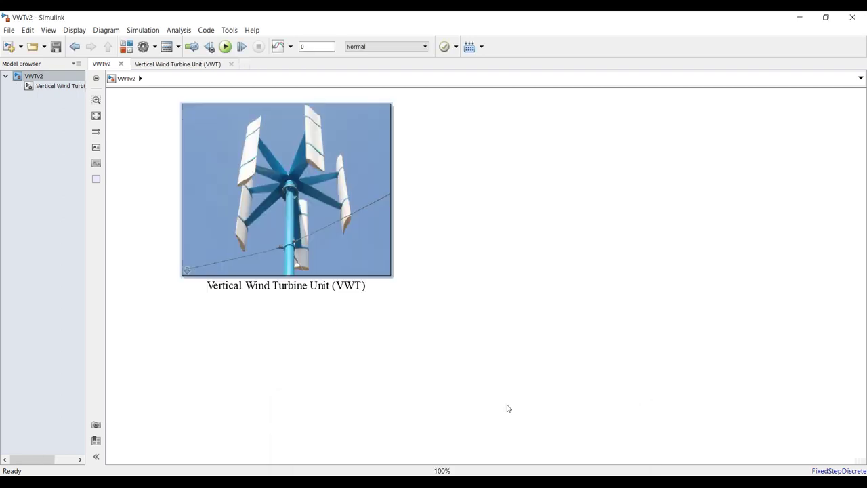
double_click(271, 147)
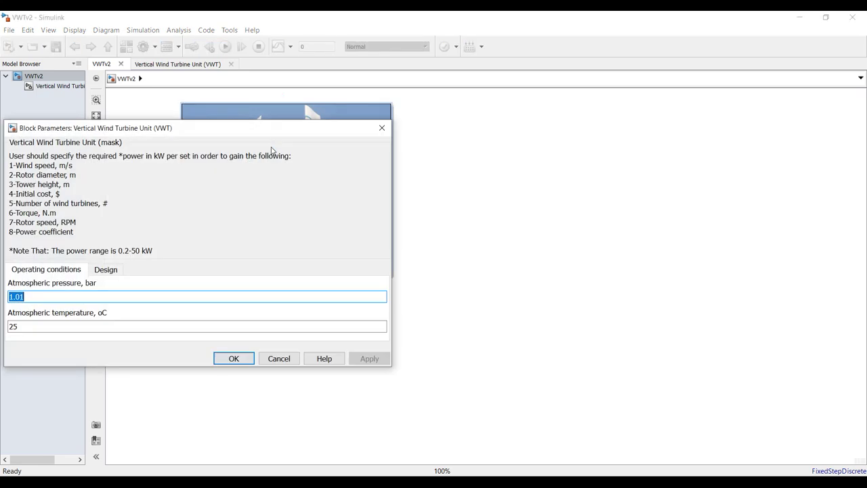
left_click_drag(271, 129, 632, 107)
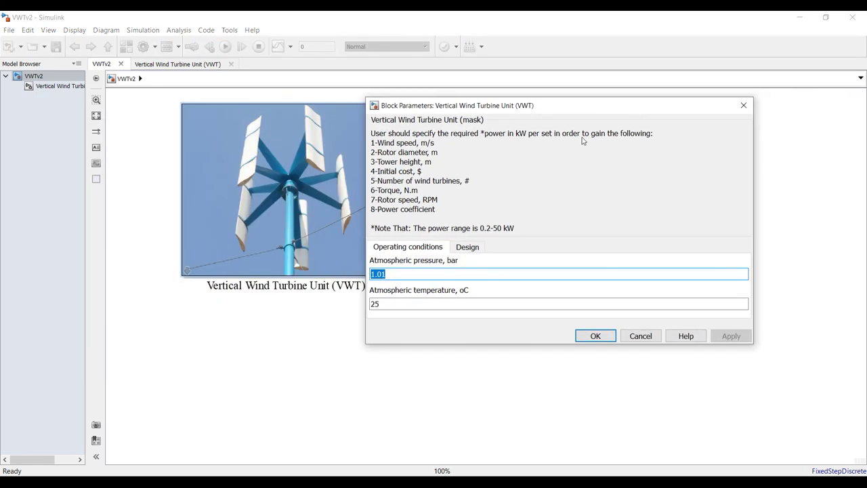
left_click(470, 246)
left_click(508, 273)
double_click(508, 274)
left_click(458, 276)
left_click_drag(465, 273, 478, 274)
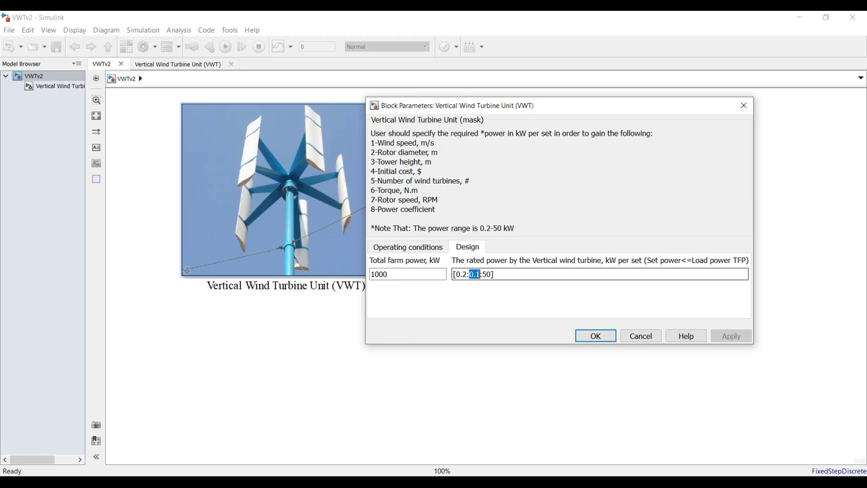
left_click_drag(483, 274, 487, 274)
left_click(501, 274)
left_click(598, 336)
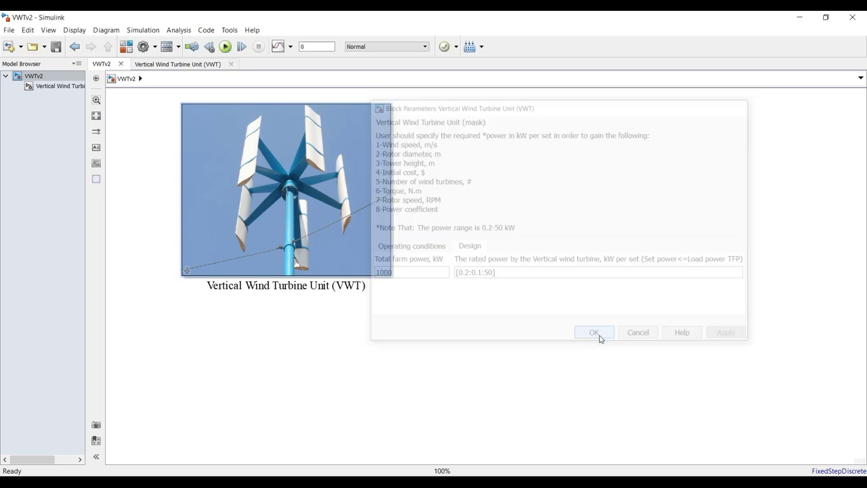
- Save the VWTv2 model and rerun clear,clc from MATLAB's command history to empty the workspace and Command Window
left_click(55, 48)
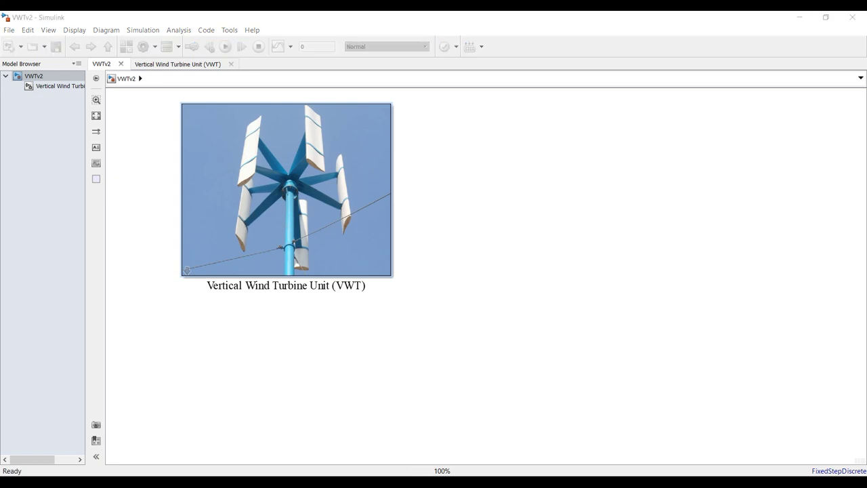
left_click(358, 450)
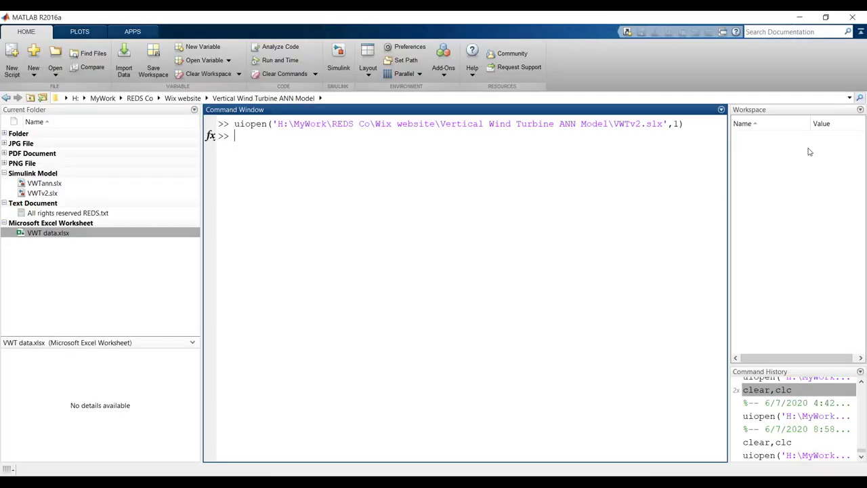
double_click(768, 393)
- Return to the VWTv2 model and run its simulation
mouse_move(488, 474)
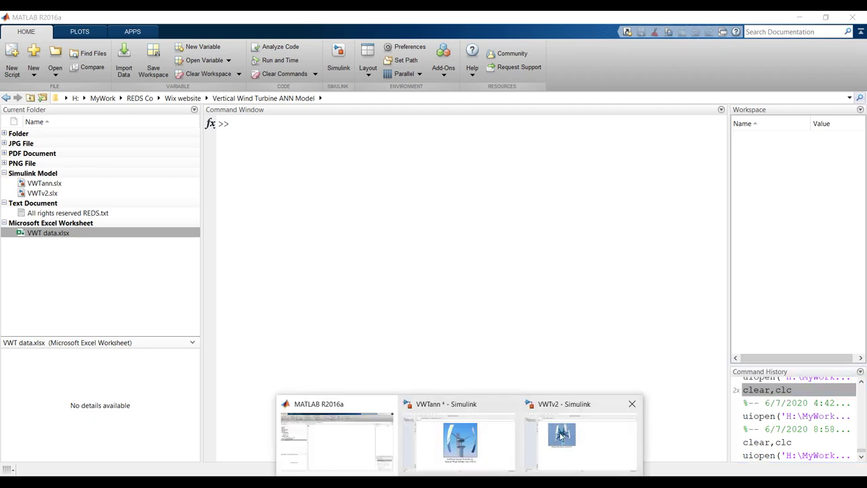
left_click(560, 437)
left_click(226, 46)
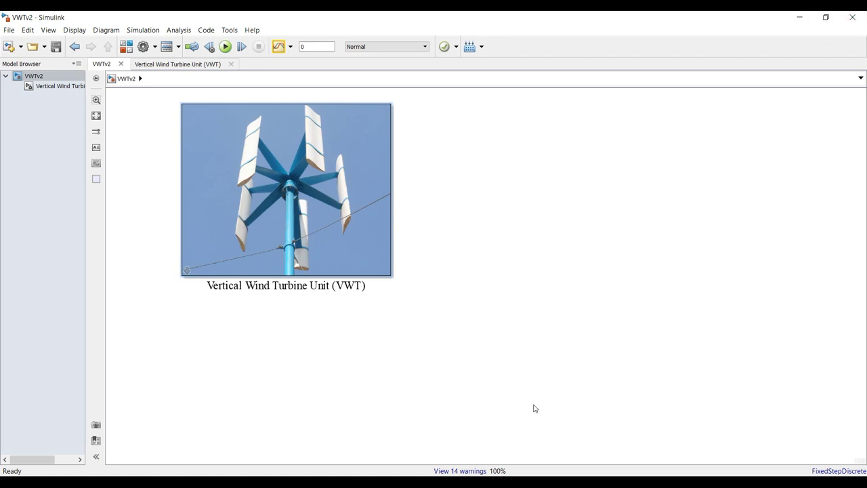
- Switch to MATLAB and examine the TFP, RPMr and Nwt variables in the workspace
mouse_move(447, 474)
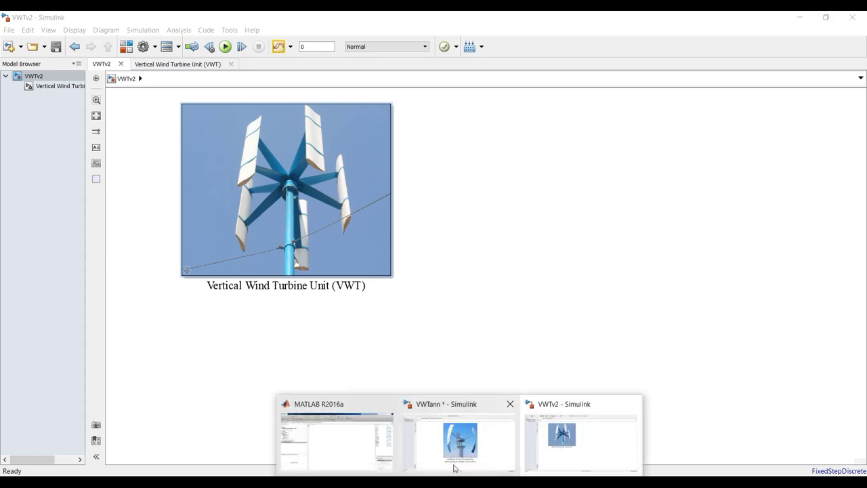
left_click(348, 440)
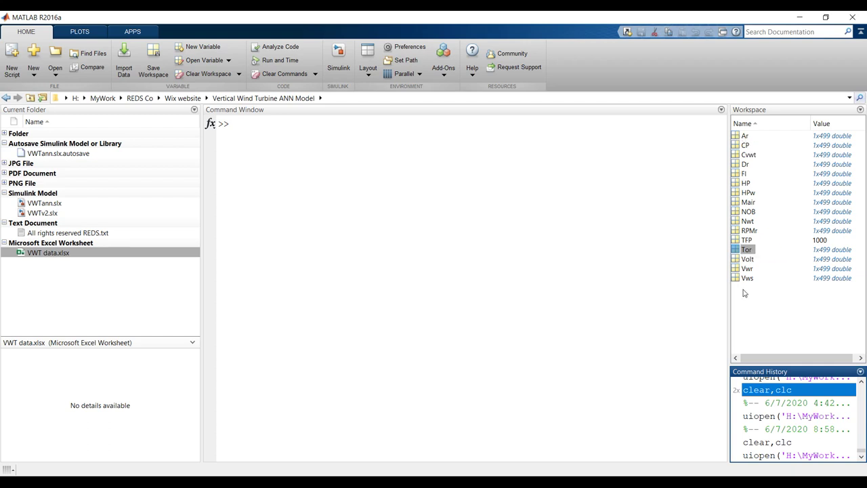
left_click(745, 240)
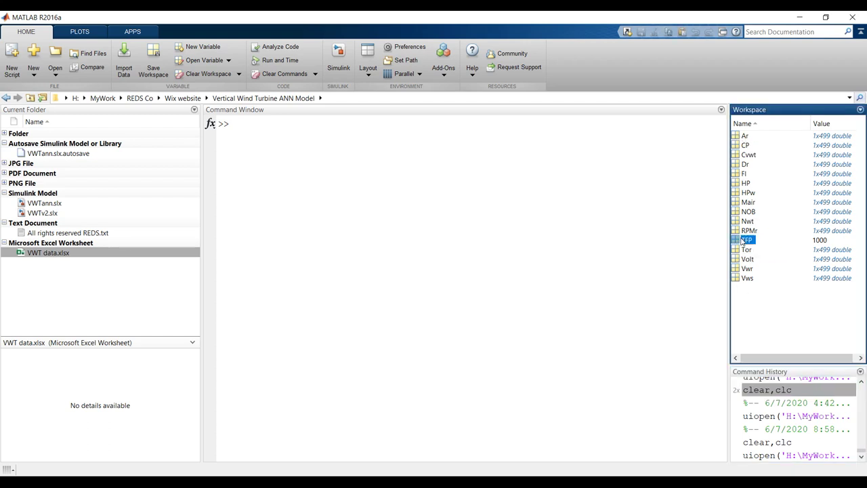
left_click(736, 231)
left_click(739, 221)
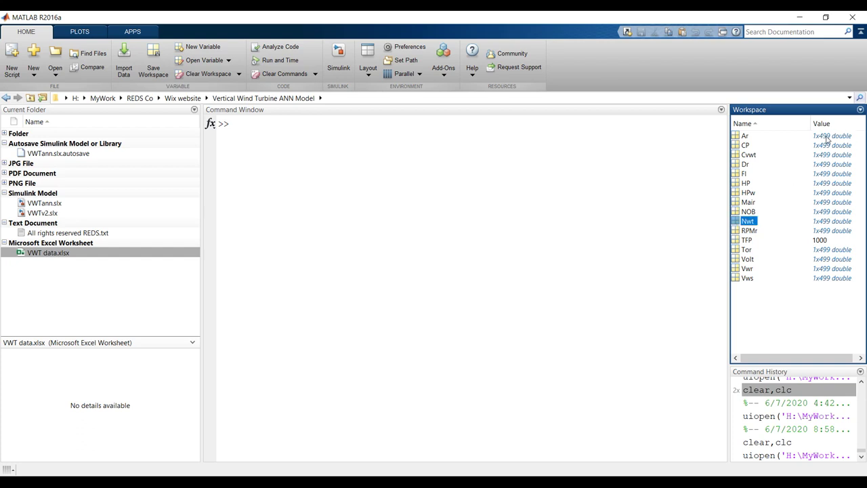
- Glance at the VWTann model, return to MATLAB and go through the workspace variables from Ar to NOB, including HP
left_click(461, 474)
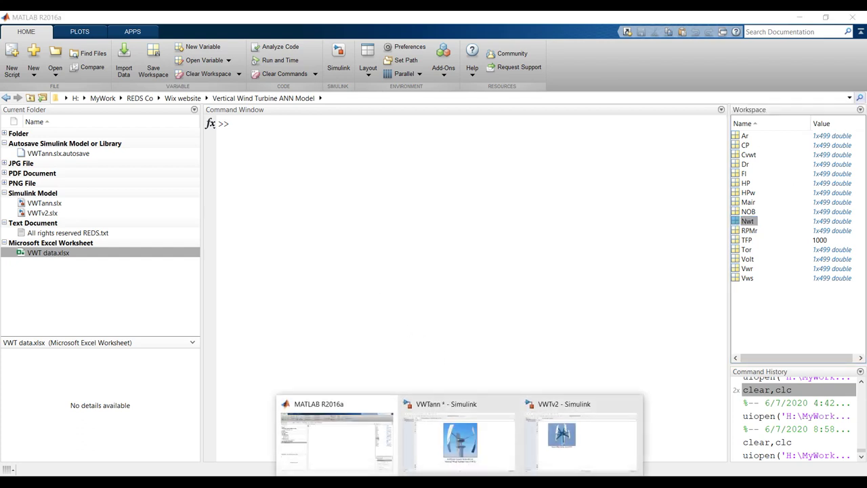
left_click(459, 436)
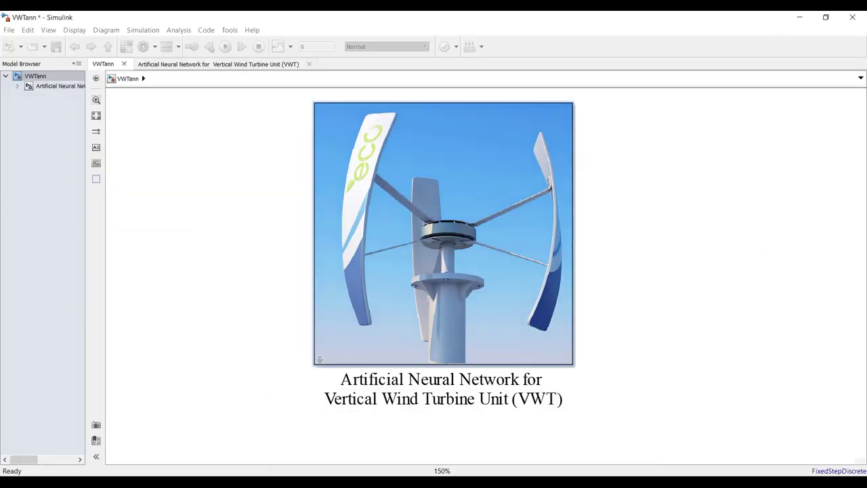
left_click(461, 474)
left_click(355, 432)
left_click(746, 136)
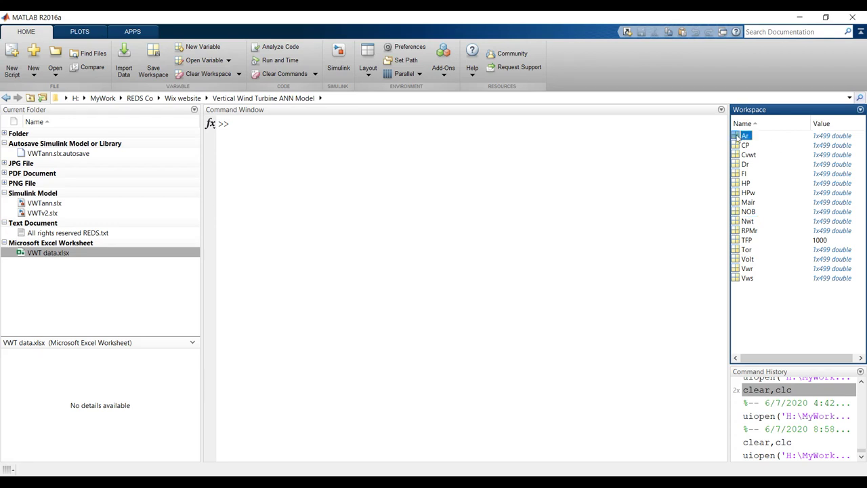
left_click(741, 147)
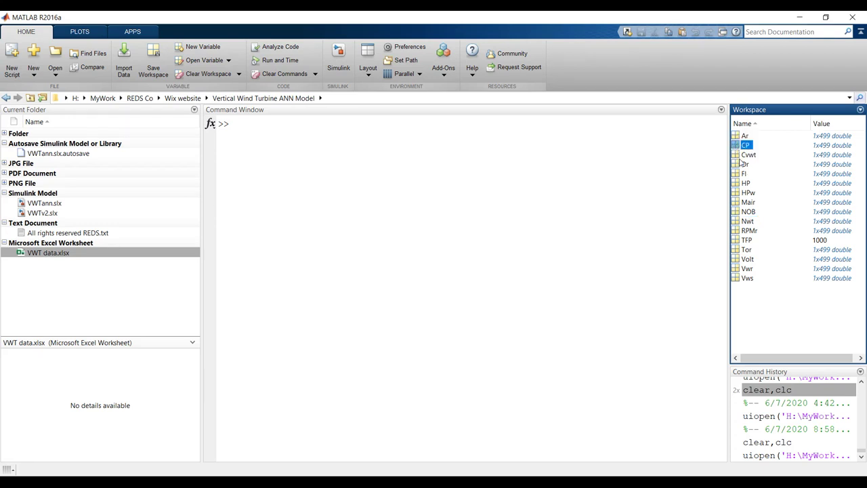
left_click(737, 165)
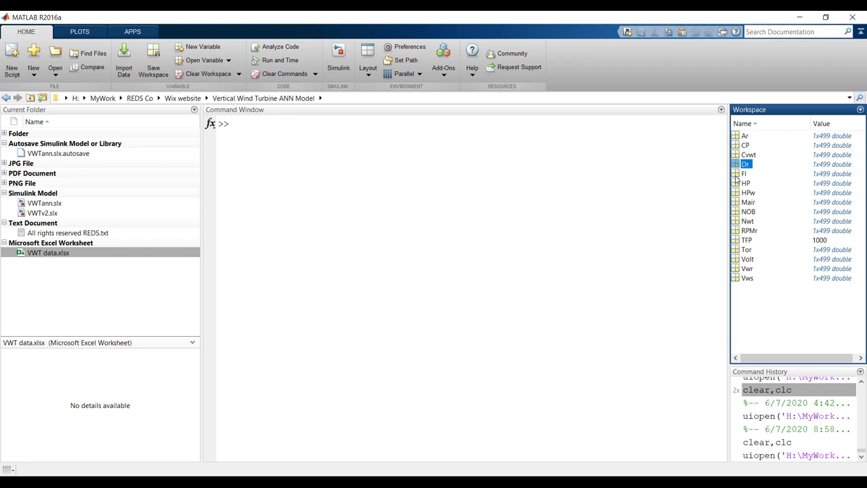
left_click(739, 174)
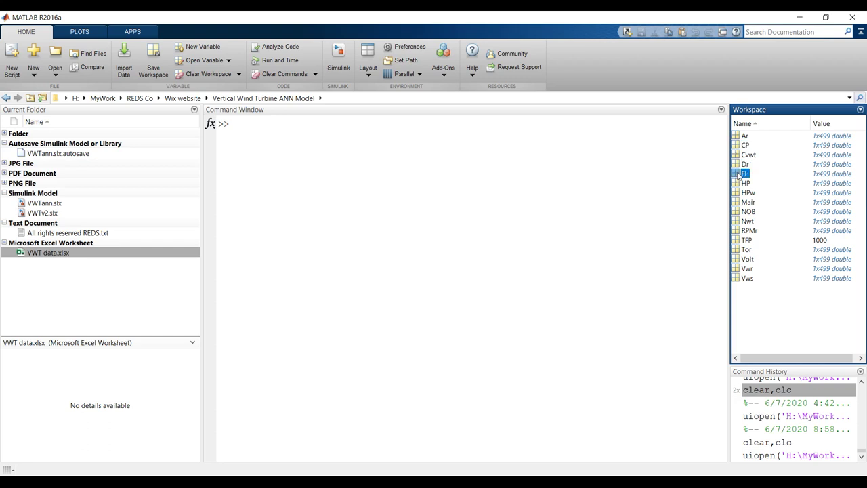
left_click(739, 184)
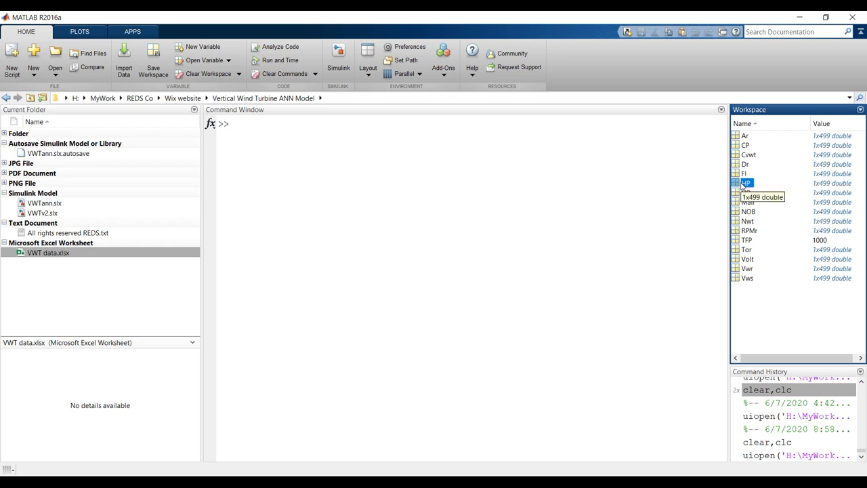
left_click(738, 194)
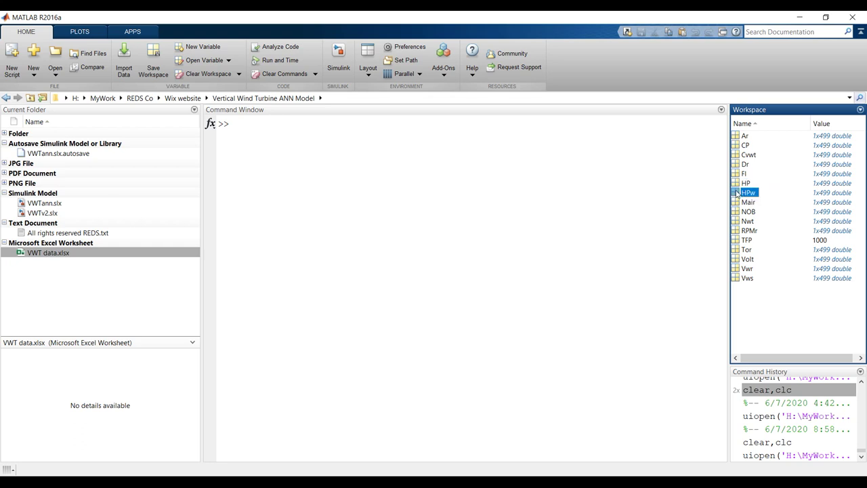
left_click(737, 203)
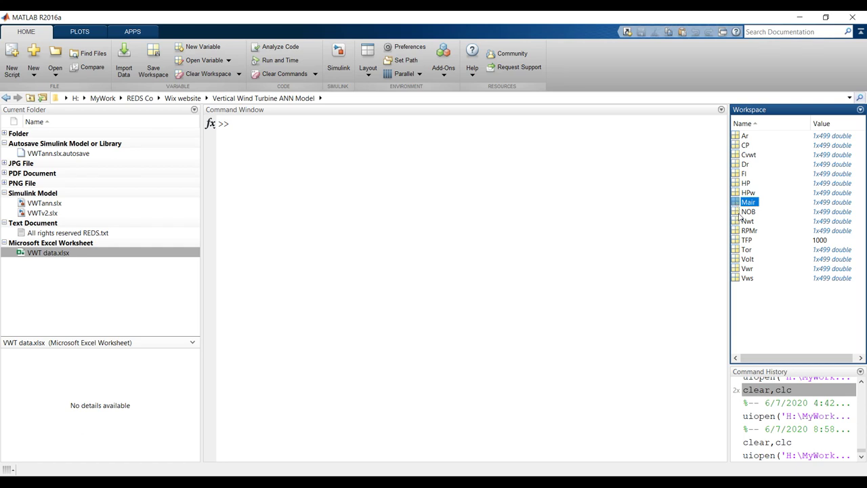
left_click(739, 213)
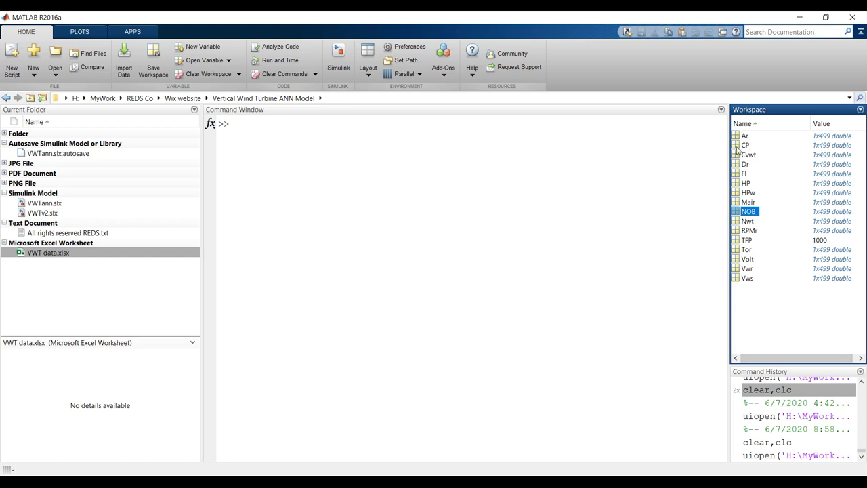
left_click(737, 184)
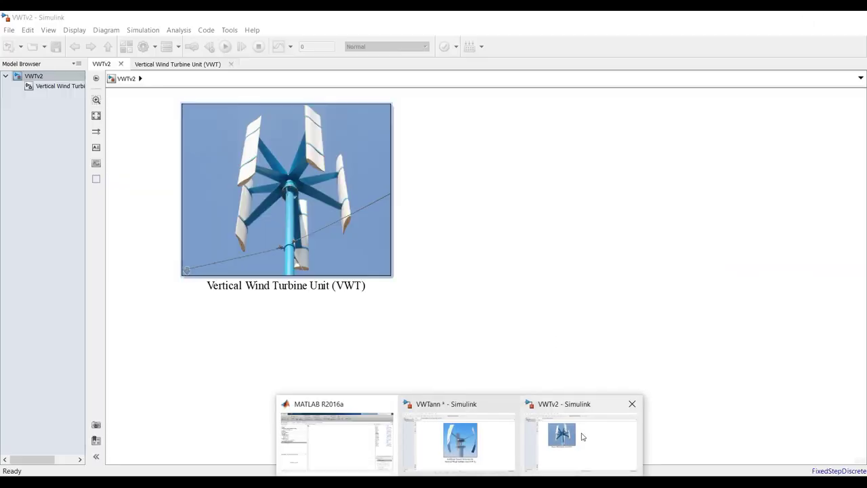
- Show the VWTv2 model window again and switch from it to the VWTann model
left_click(584, 437)
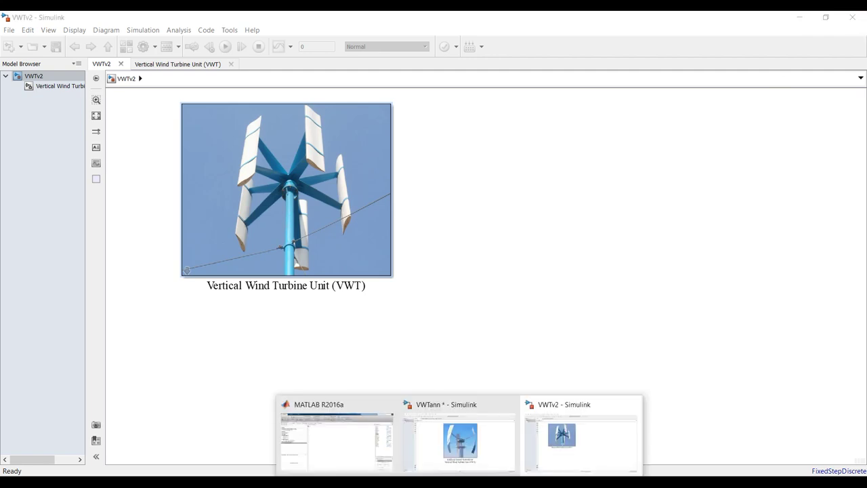
left_click(483, 449)
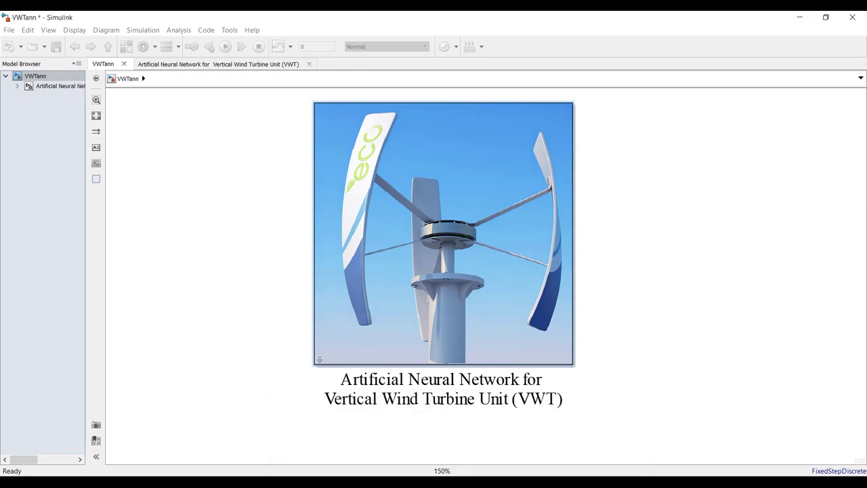
- Switch to MATLAB and go through the workspace variables HPw, Mair, NOB and Nwt
mouse_move(376, 448)
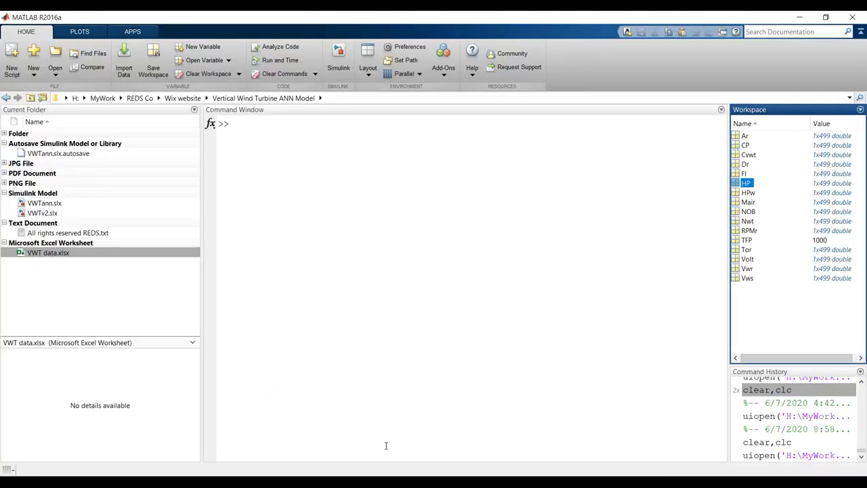
left_click(736, 193)
left_click(740, 203)
left_click(739, 212)
left_click(737, 221)
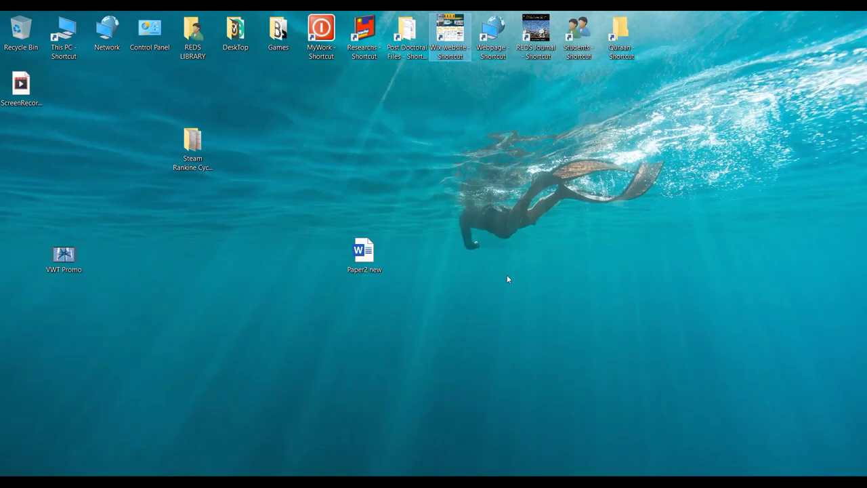
- Create a new Microsoft Excel worksheet on the desktop with the default name and open it
right_click(507, 275)
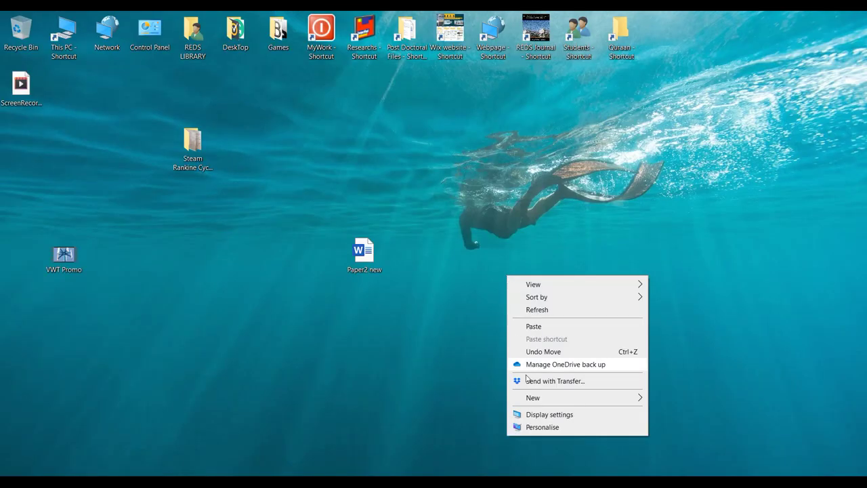
mouse_move(542, 404)
left_click(684, 384)
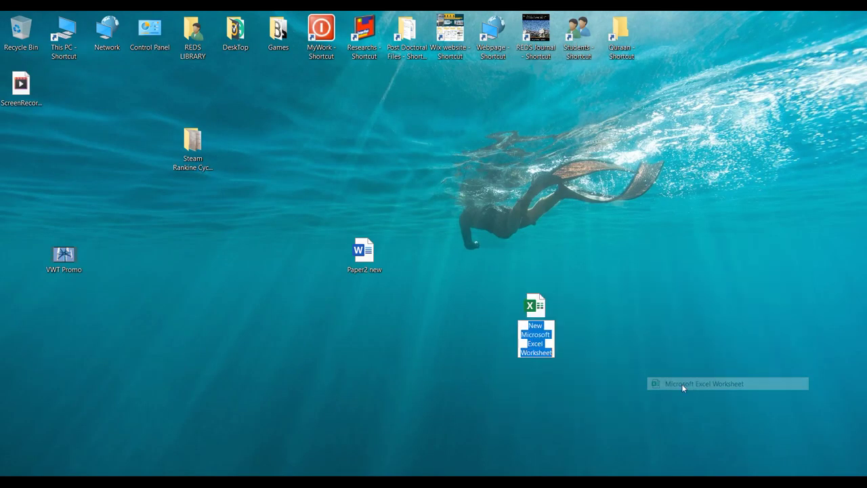
left_click(532, 311)
double_click(532, 311)
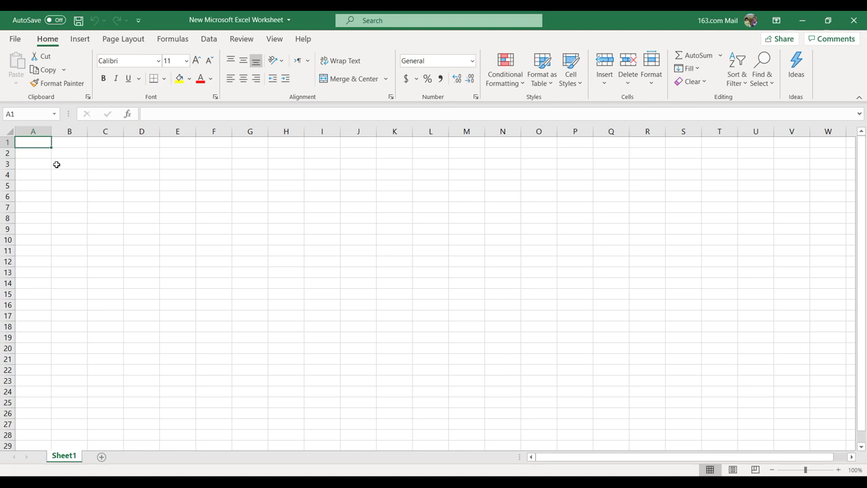
- Enter the column headers HP, Vws, Vwr, RPM, Dr and Fl in cells A1 to F1
type("HP")
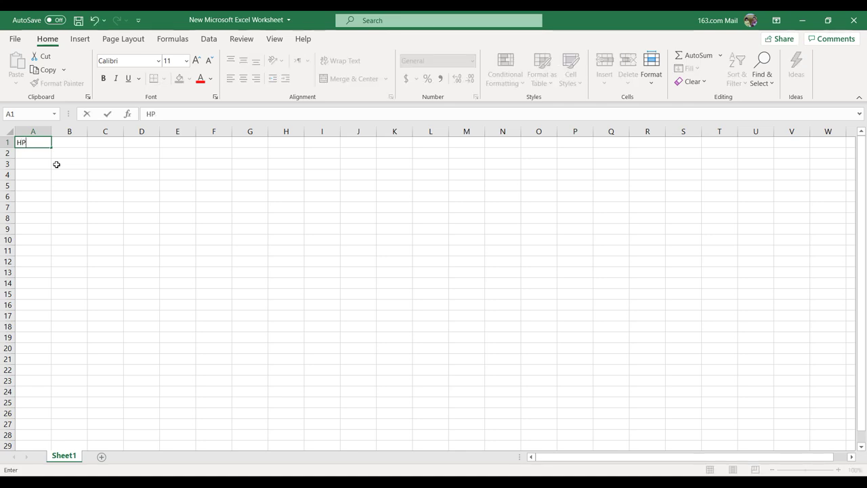
left_click(76, 146)
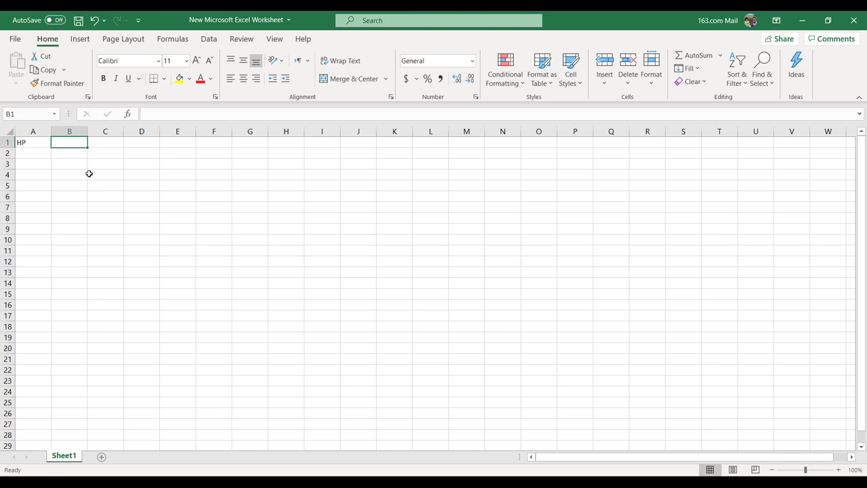
type("Vws")
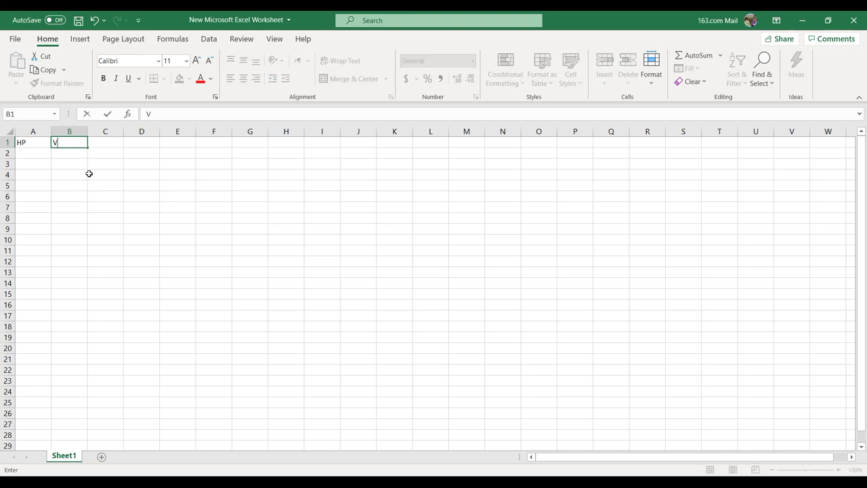
left_click(119, 141)
type("Vwr")
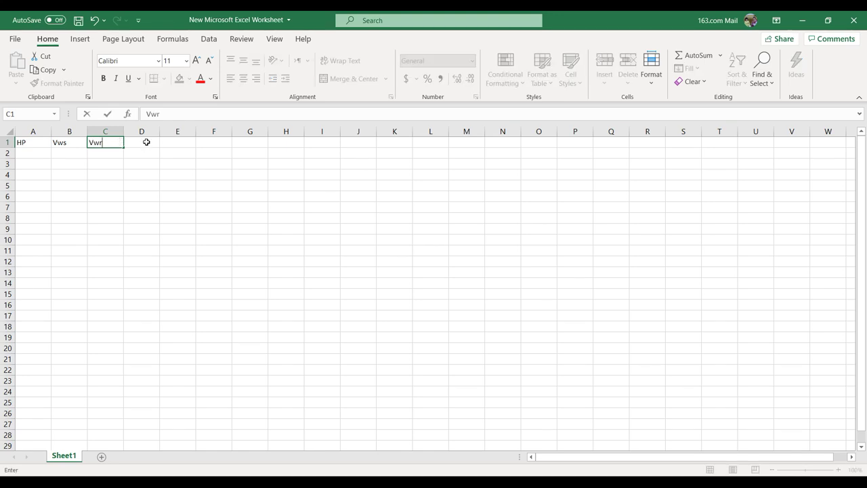
left_click(146, 142)
type("RPM")
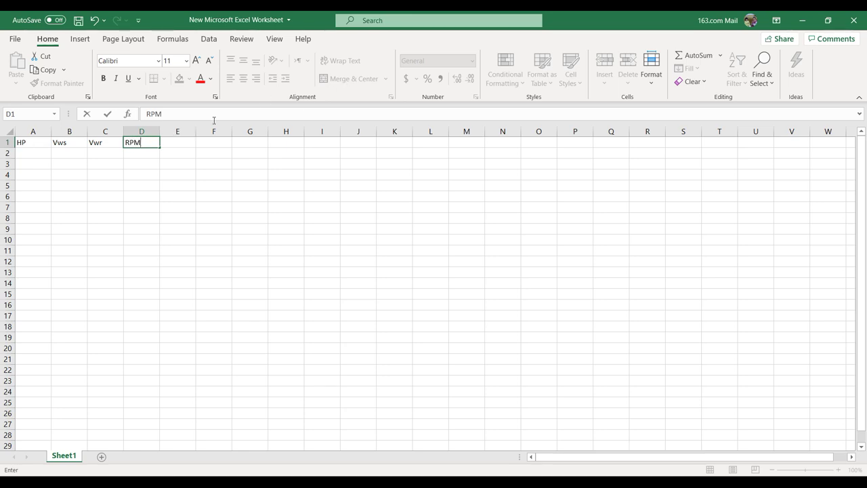
left_click(186, 139)
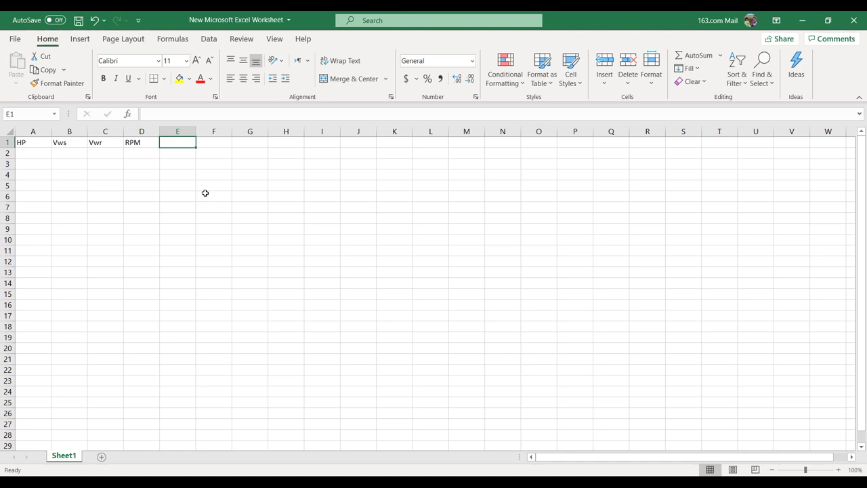
type("Dr")
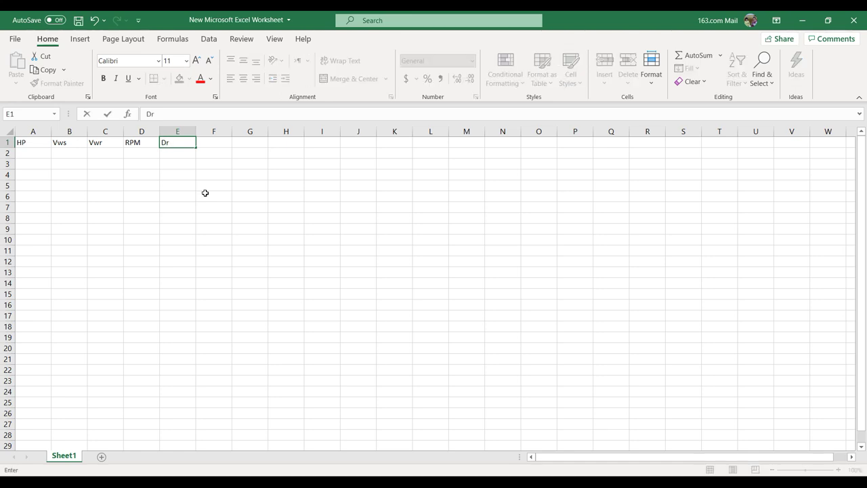
left_click(217, 142)
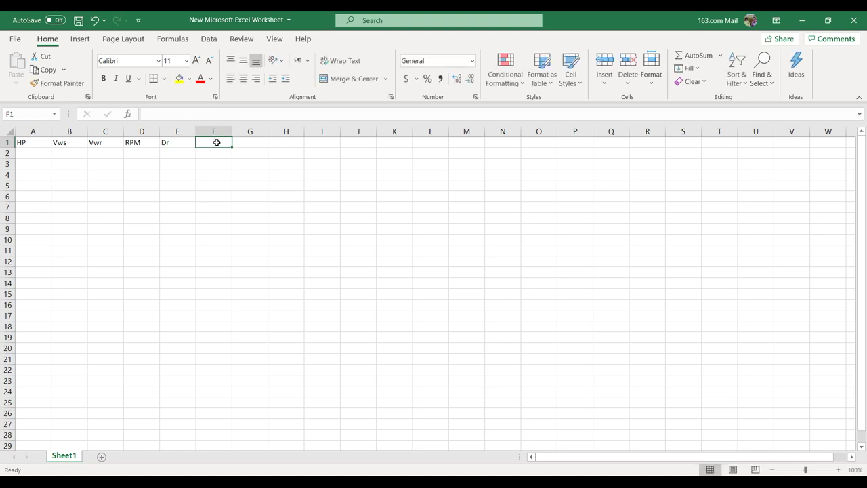
type("Fl")
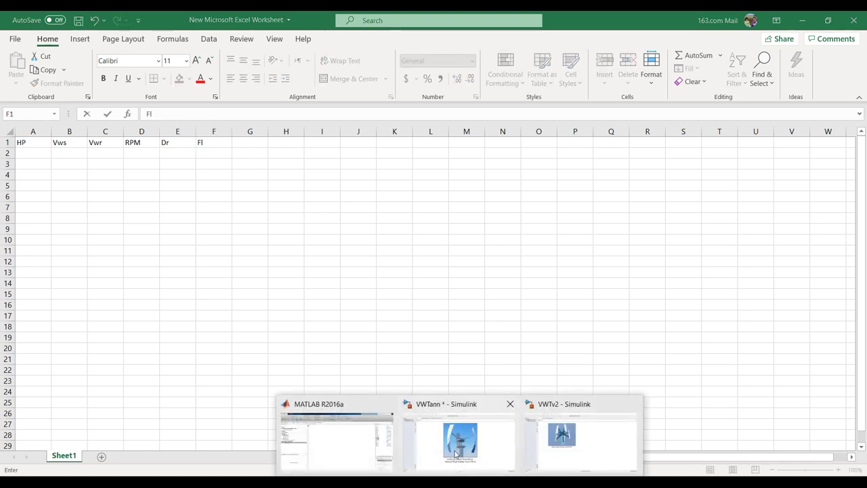
- Switch to the VWTann model to review its output displays and design power input, and return to the Excel worksheet
left_click(458, 453)
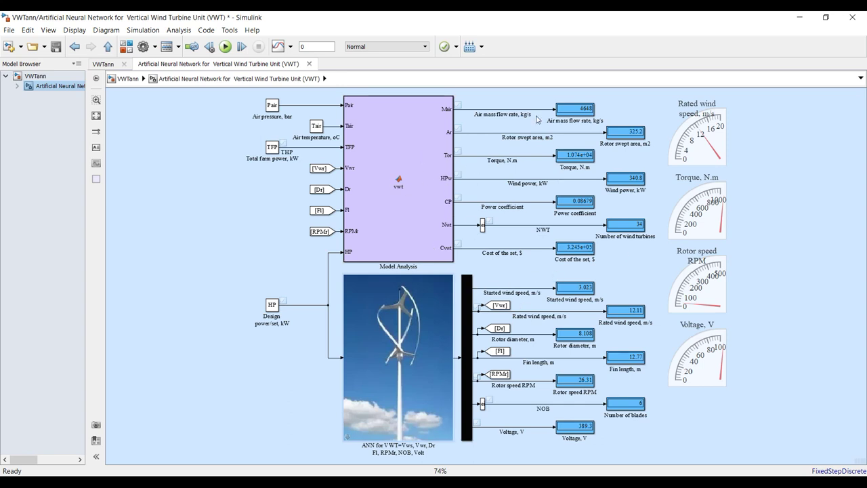
left_click_drag(643, 103, 632, 449)
left_click_drag(248, 277, 292, 344)
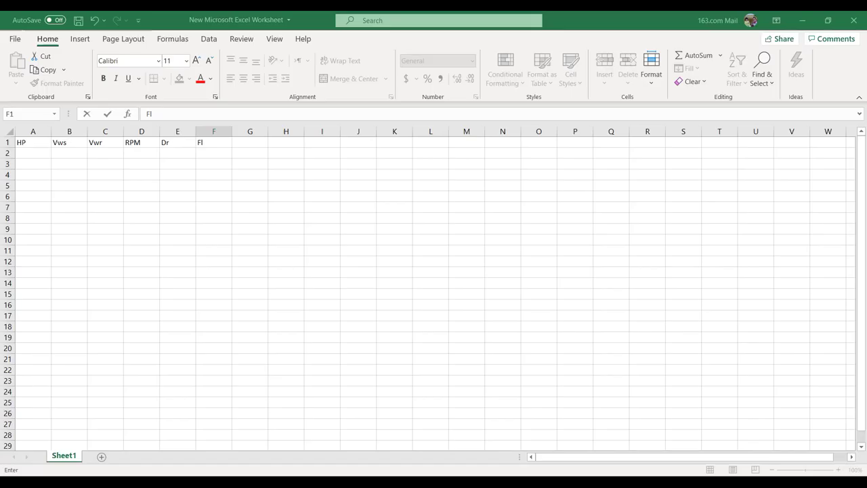
left_click(207, 175)
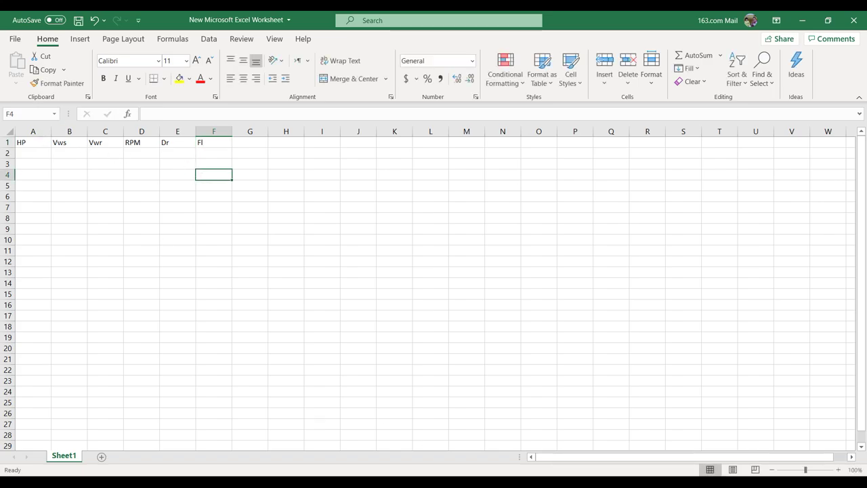
- Switch to MATLAB, show the HP variable's values and transpose it with the command HP=HP';
left_click(400, 441)
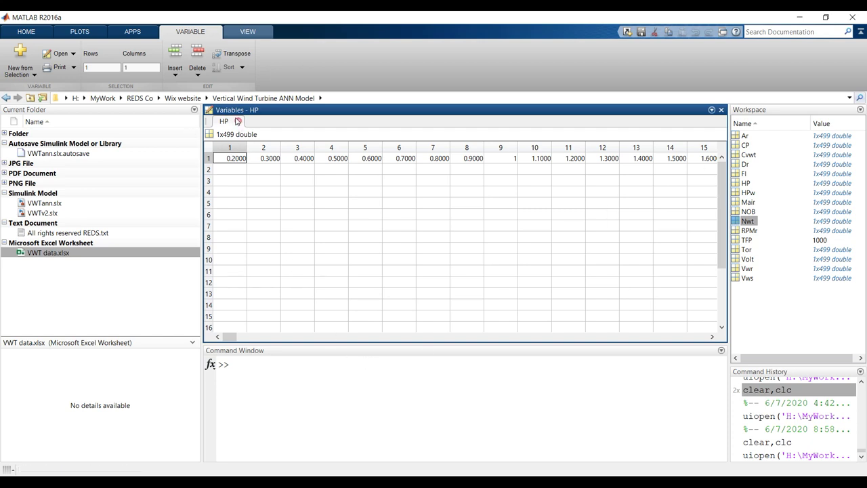
left_click(252, 368)
type("HP=HP'")
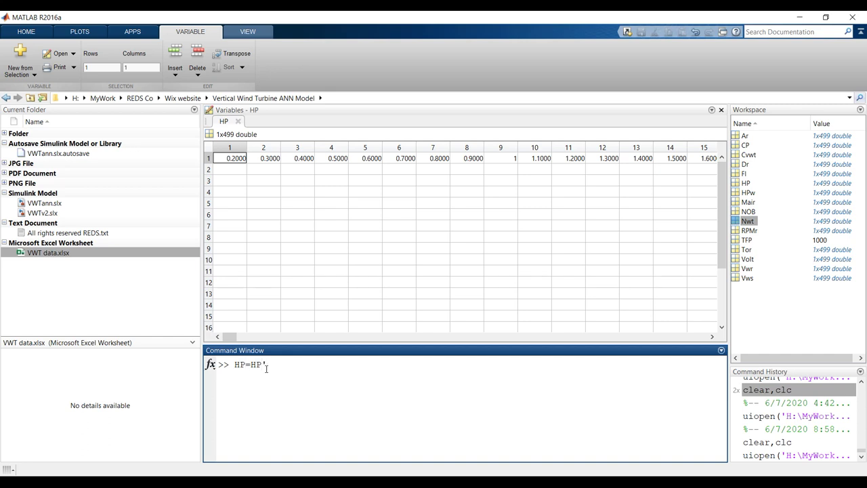
type(";")
key("Return")
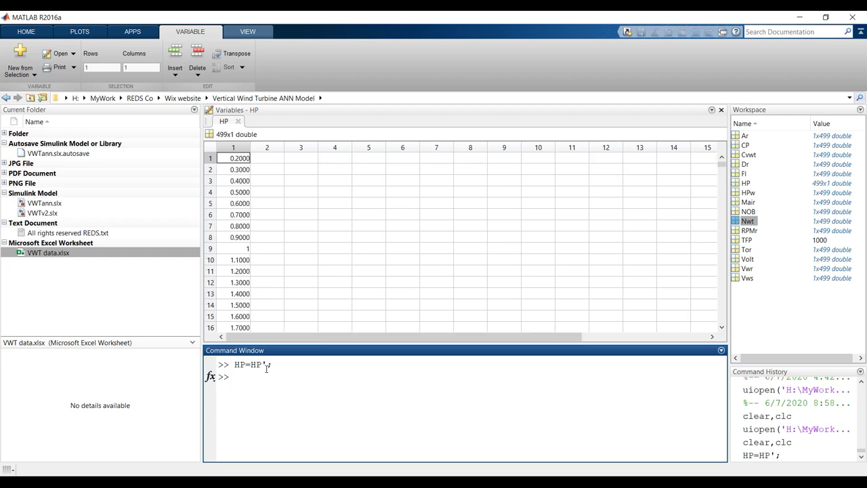
- Copy the whole HP column into the Excel worksheet starting at A2, check the pasted data and select cell B2
left_click(232, 148)
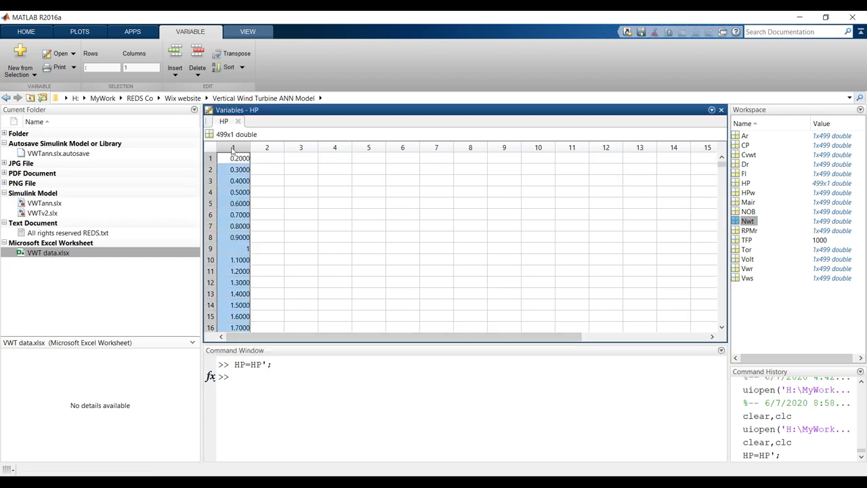
key("alt+Tab")
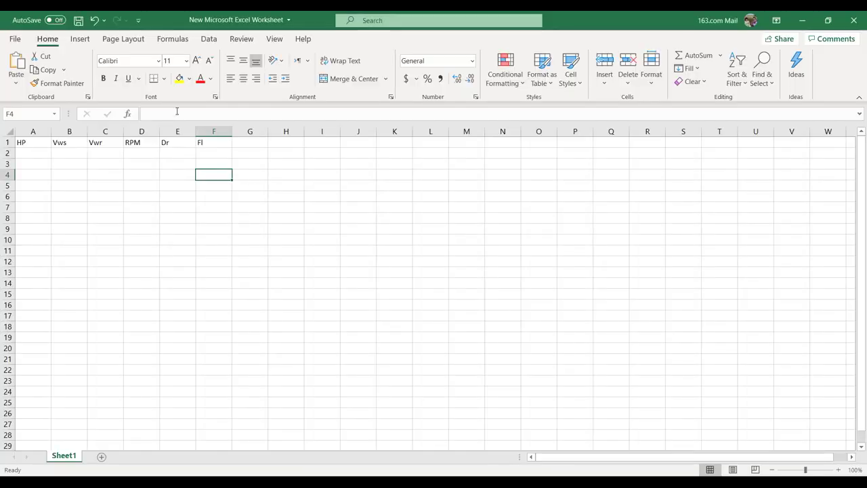
left_click(47, 154)
key("ctrl+v")
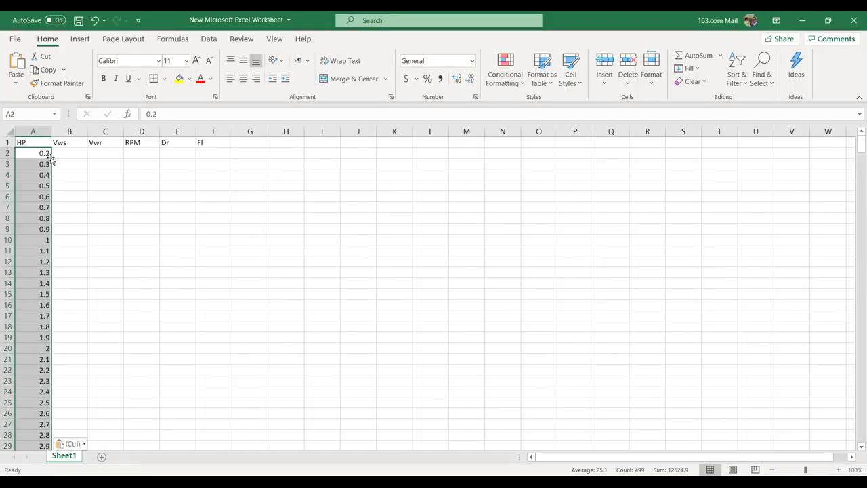
scroll(865, 256, "down", 8)
mouse_move(862, 159)
left_mouse_down()
mouse_move(866, 439)
mouse_move(864, 143)
left_mouse_up()
left_click(60, 152)
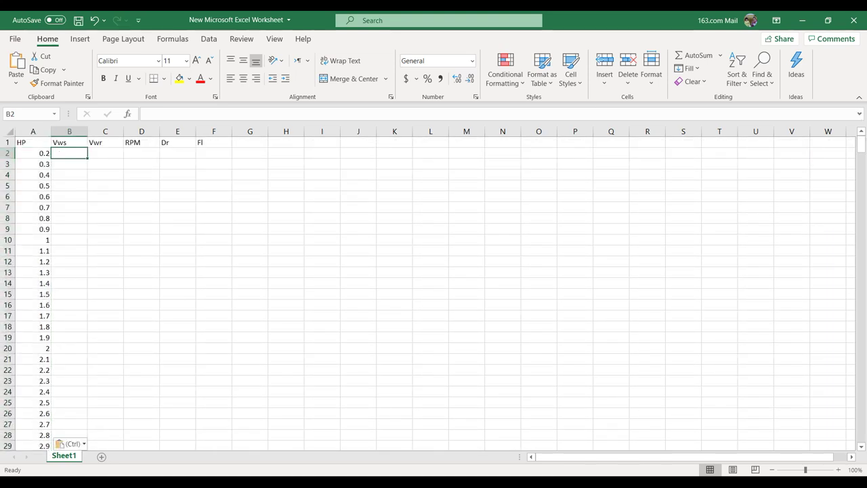
- Return to MATLAB, open the Vws variable and transpose it with the command Vws=Vws';
left_click(460, 475)
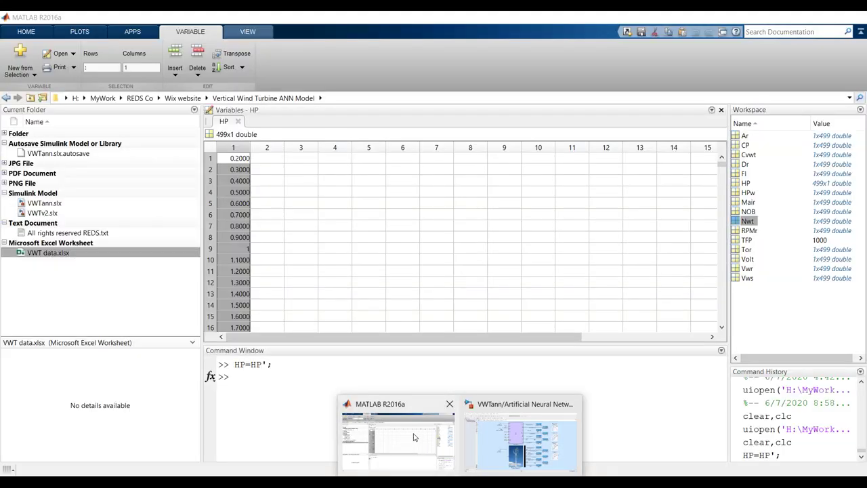
left_click(413, 437)
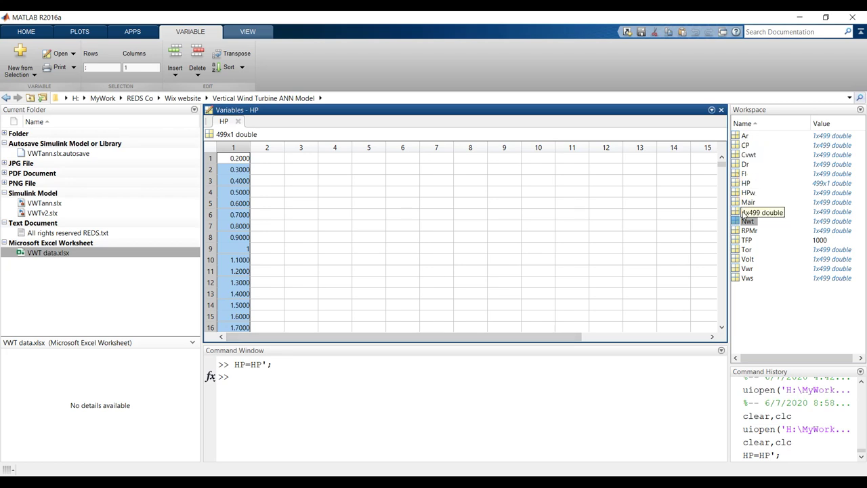
left_click(746, 278)
double_click(739, 278)
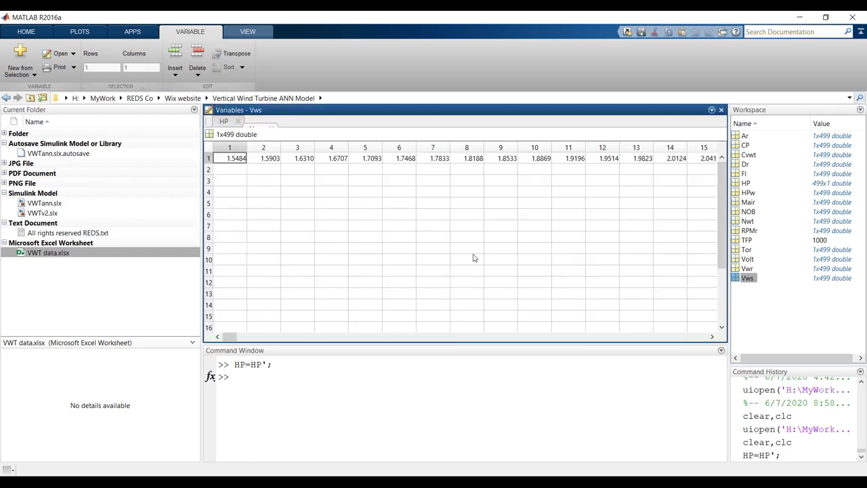
left_click(294, 384)
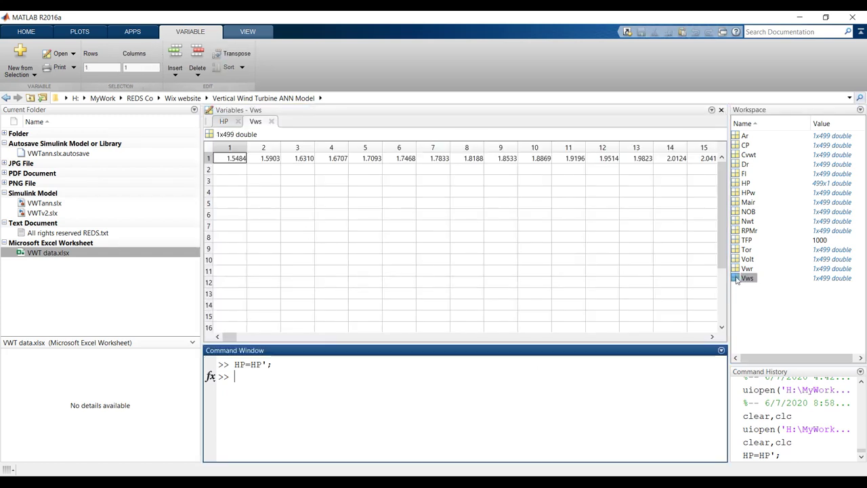
type("Vws=Vws';")
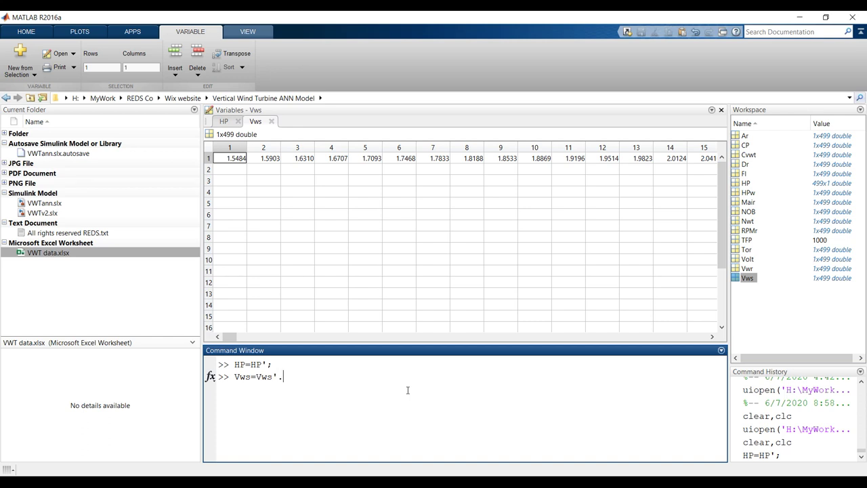
key("Return")
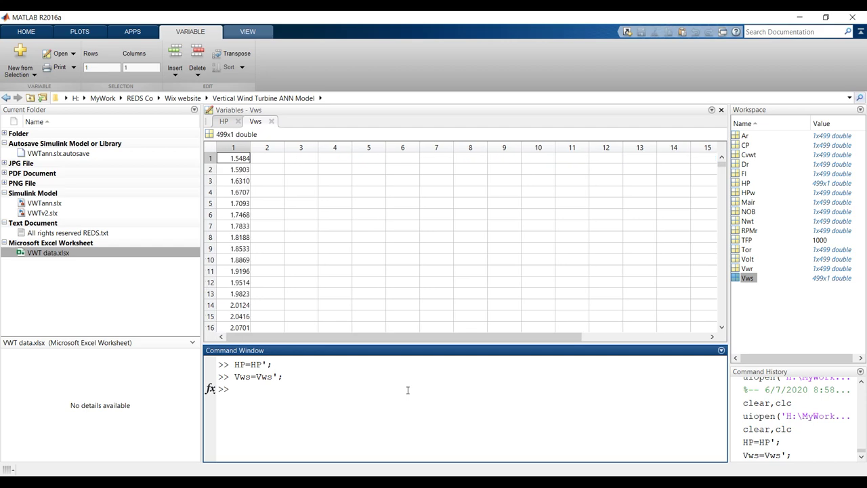
- Copy the whole Vws column from MATLAB into the Excel worksheet starting at cell B2
left_click(242, 149)
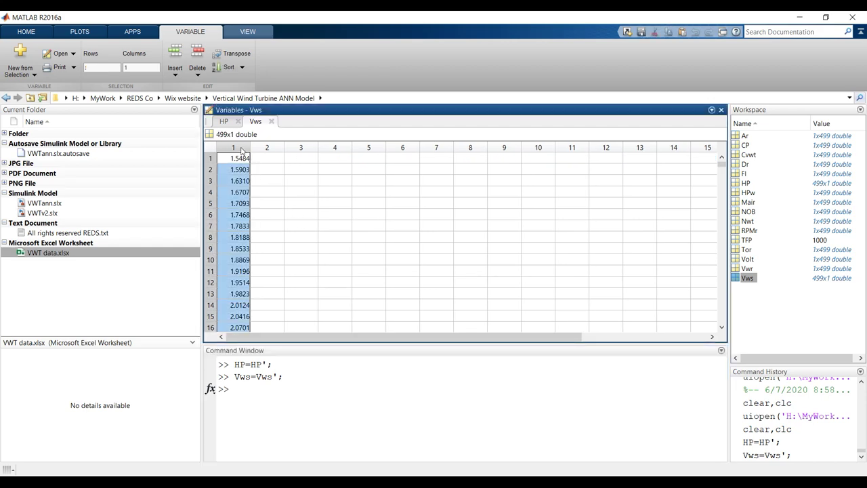
key("alt+Tab")
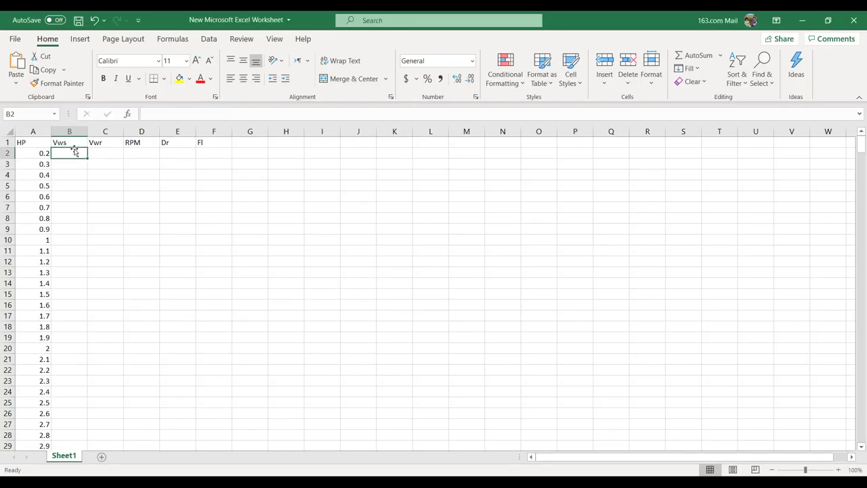
key("ctrl+v")
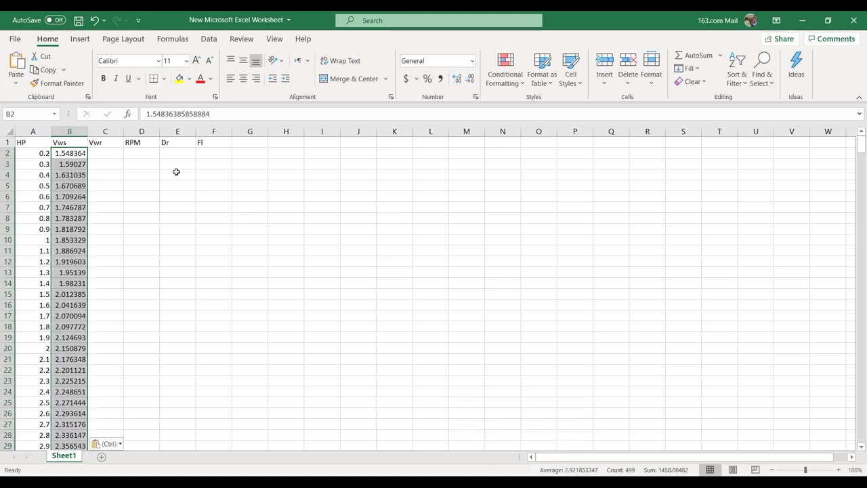
- Highlight the table range A1:F24, and the empty data area under the Vwr, RPM, Dr and Fl headers
left_click_drag(23, 144, 222, 385)
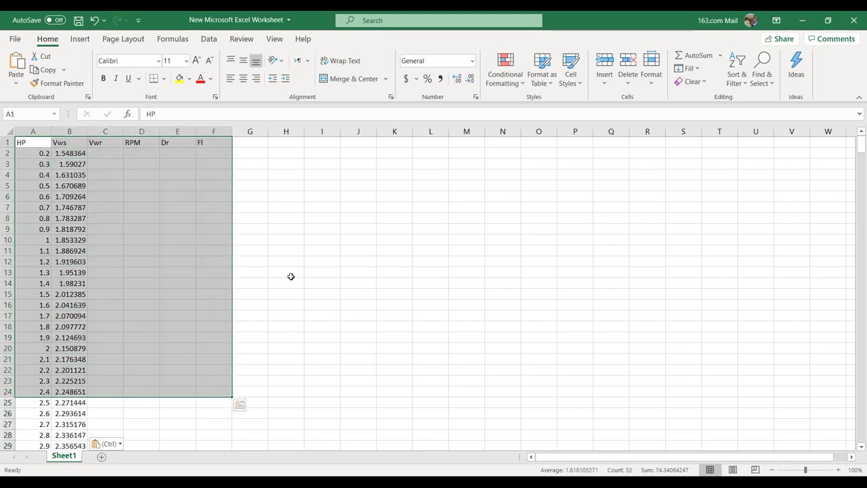
left_click(109, 154)
left_click_drag(112, 155, 231, 444)
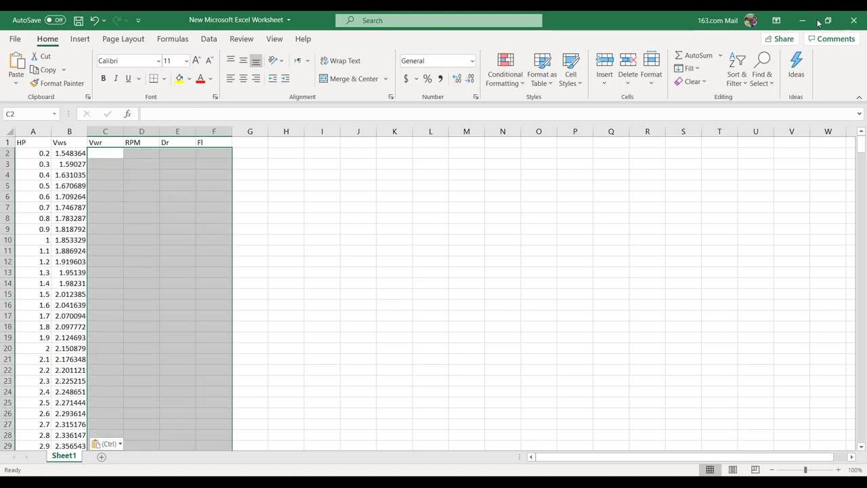
- Close the Excel worksheet and return to MATLAB, closing the open HP and Vws variables
left_click(854, 20)
left_click(428, 269)
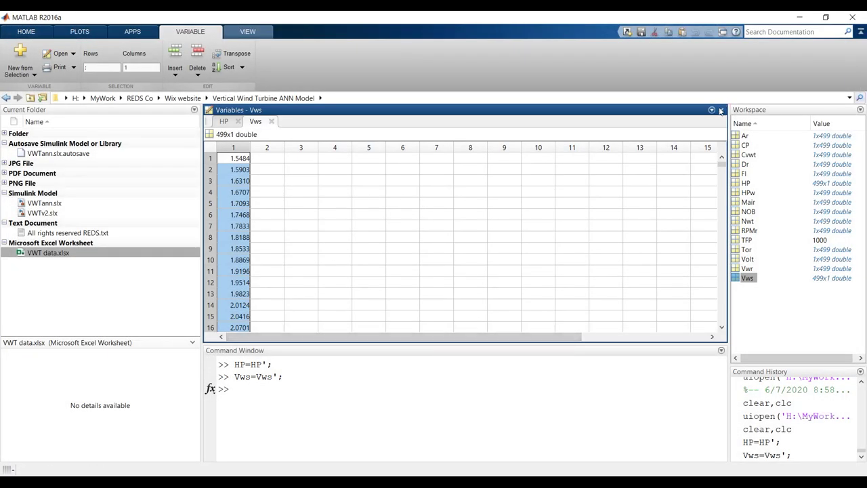
left_click(721, 111)
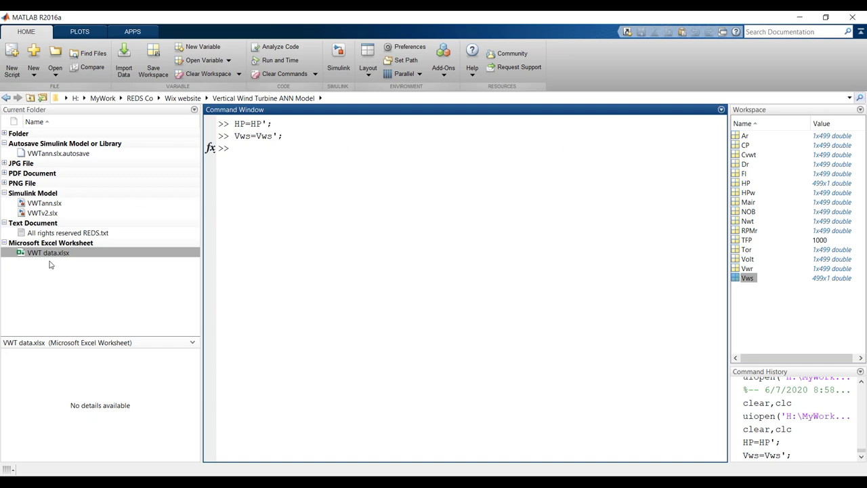
- Open VWT data.xlsx for import and widen its columns so the headers from PowerkW to NOB1 are readable
left_click(31, 235)
left_click(32, 255)
double_click(30, 255)
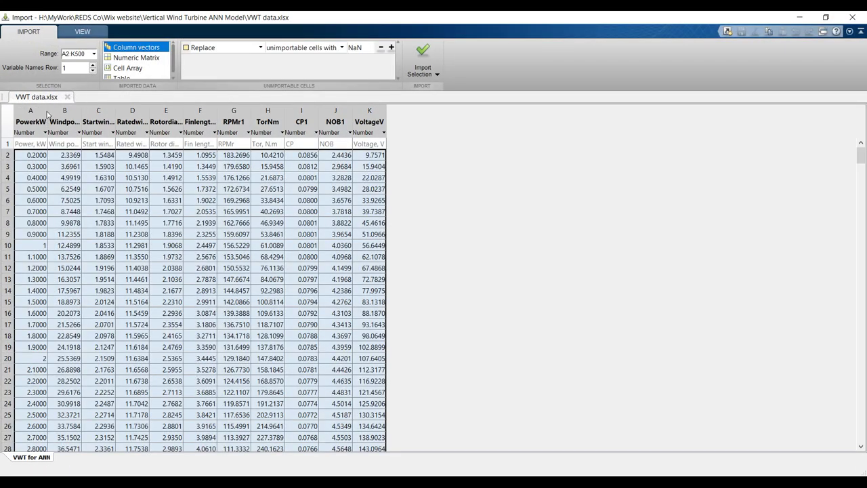
left_click_drag(48, 110, 490, 111)
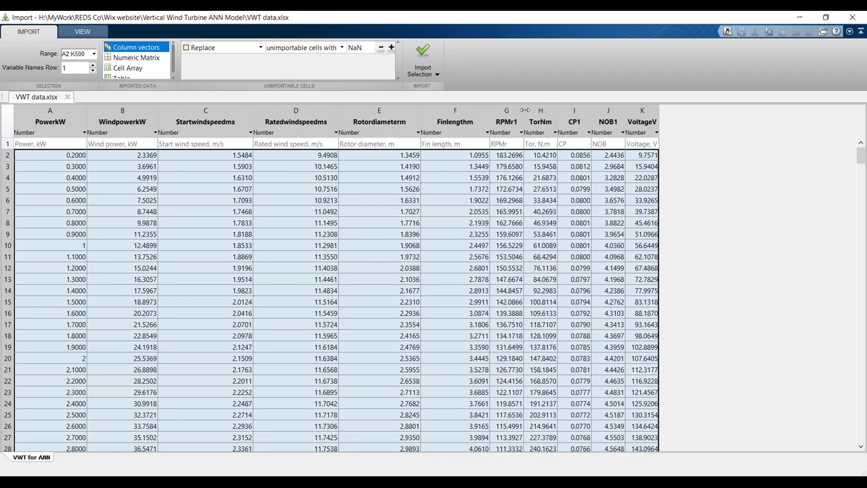
left_click_drag(524, 109, 602, 110)
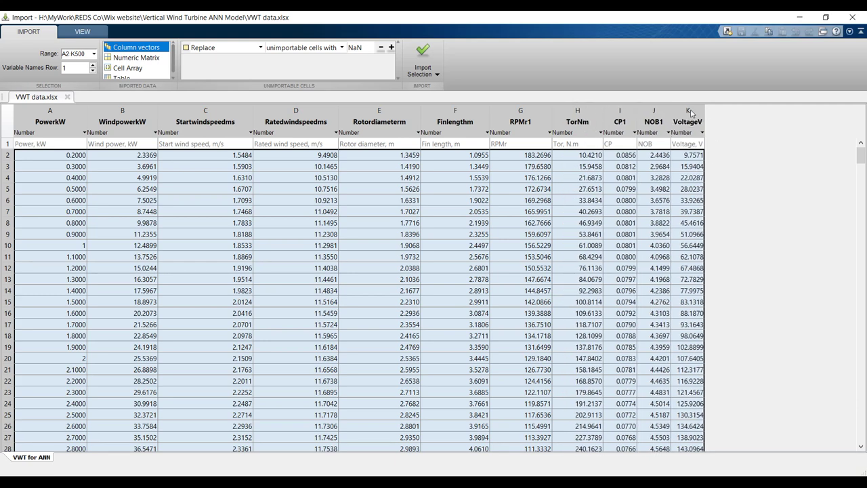
left_click_drag(671, 112, 685, 113)
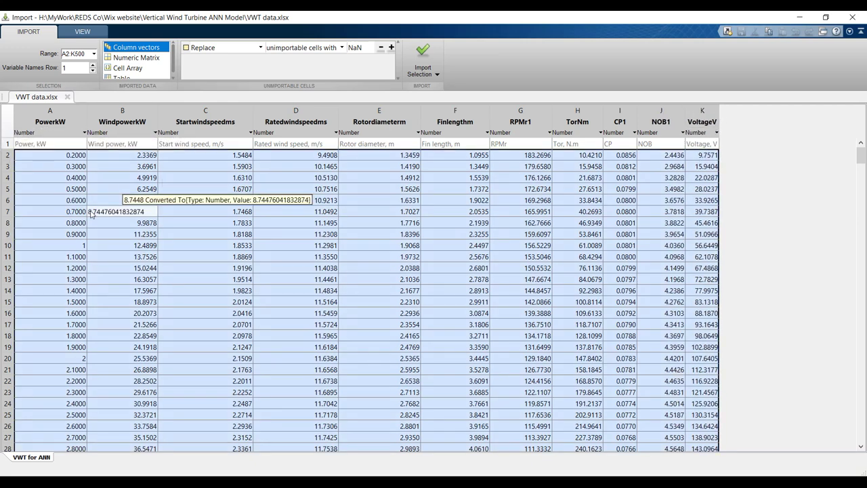
- Point out VWT data.xlsx in the current folder, and examine its import columns one by one from Power to RPMr
left_click(793, 18)
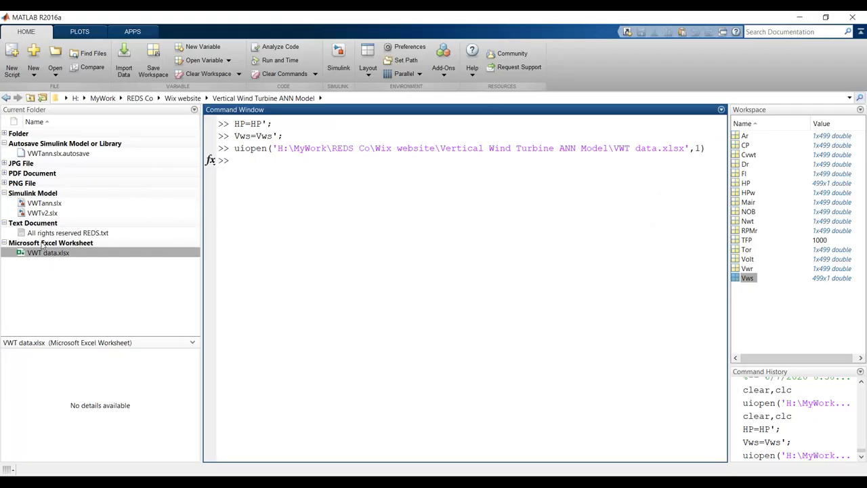
left_click(26, 255)
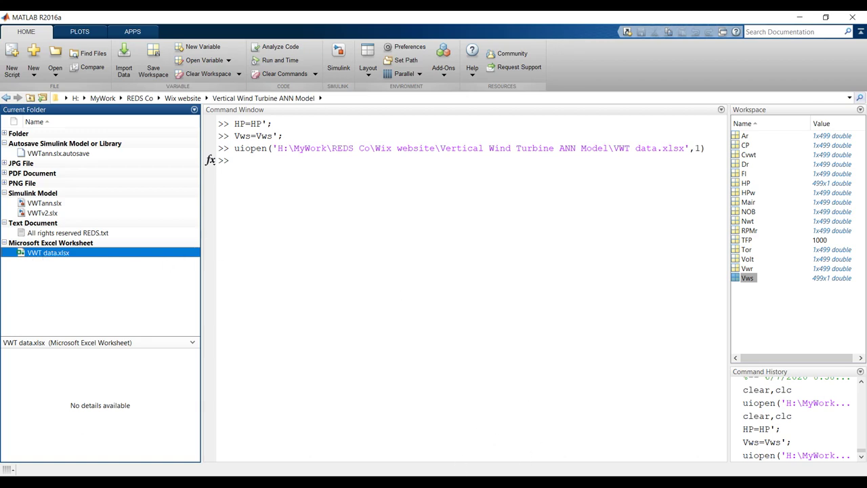
left_click(561, 461)
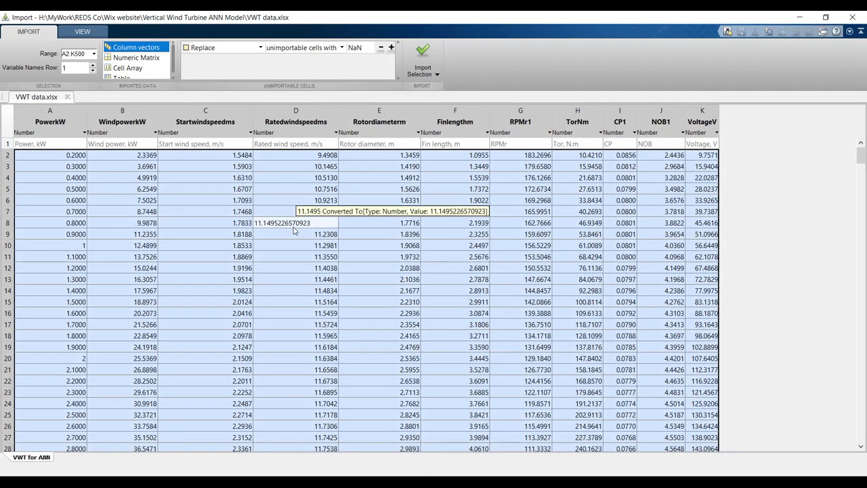
left_click(58, 117)
left_click(139, 112)
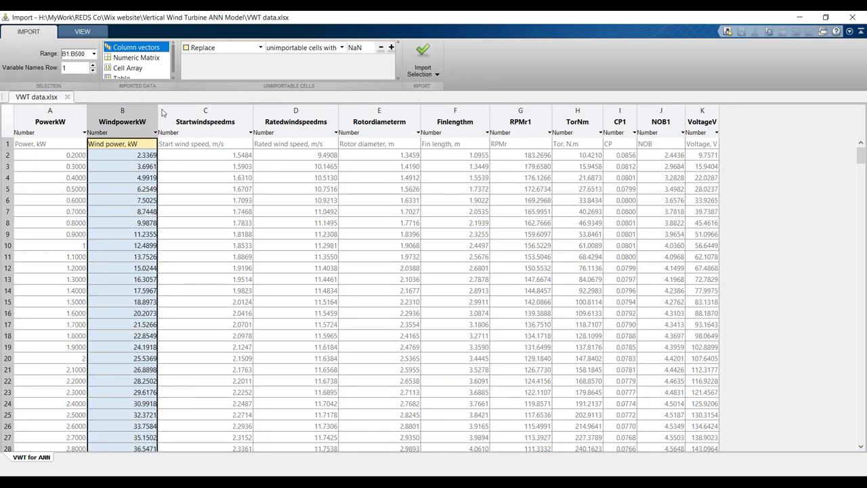
left_click(177, 112)
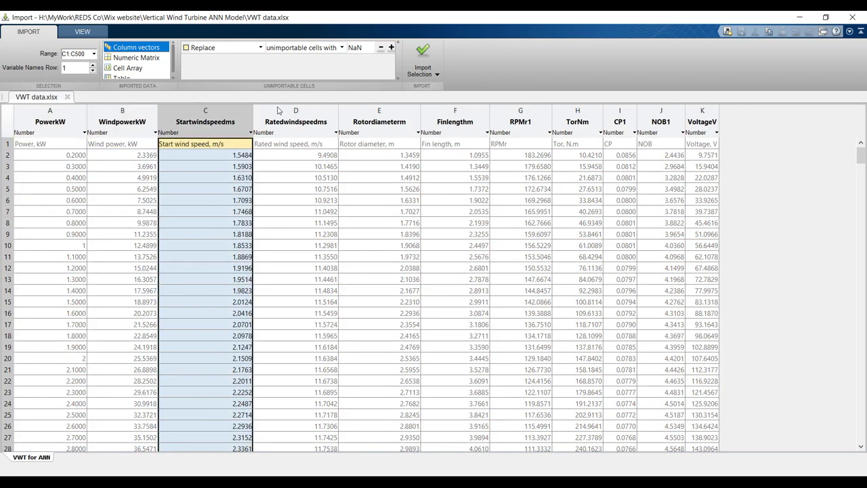
left_click(278, 111)
left_click(363, 112)
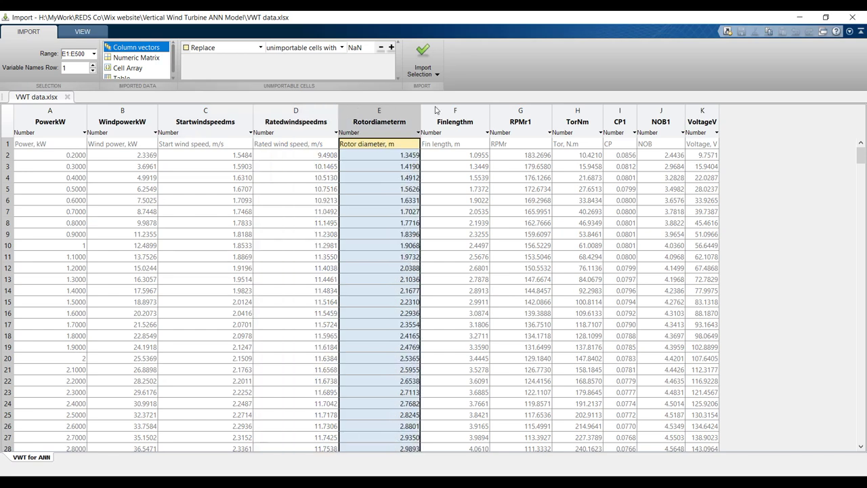
left_click(448, 112)
left_click(520, 113)
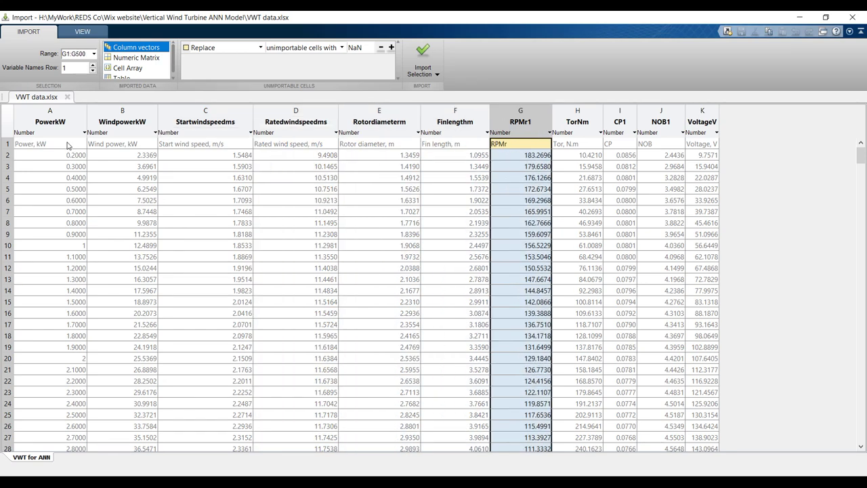
left_click(30, 113)
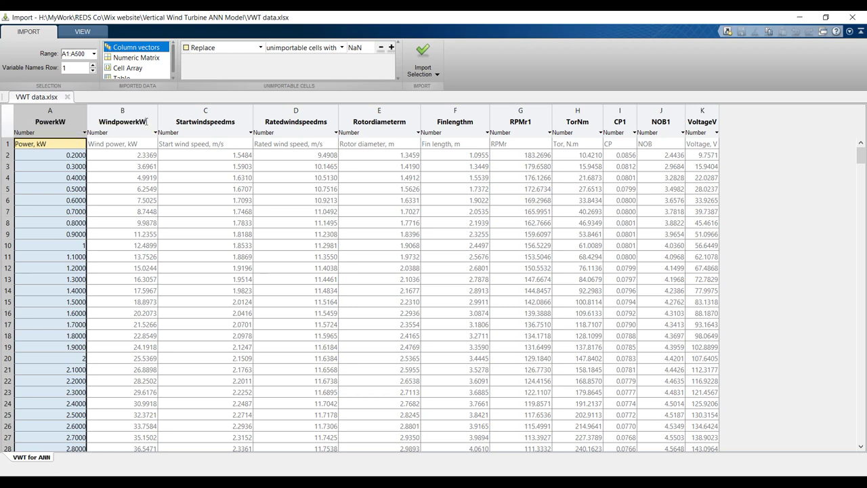
- Set the import type to Numeric Matrix and exclude rows with unimportable cells, such as the header row
left_click(8, 143)
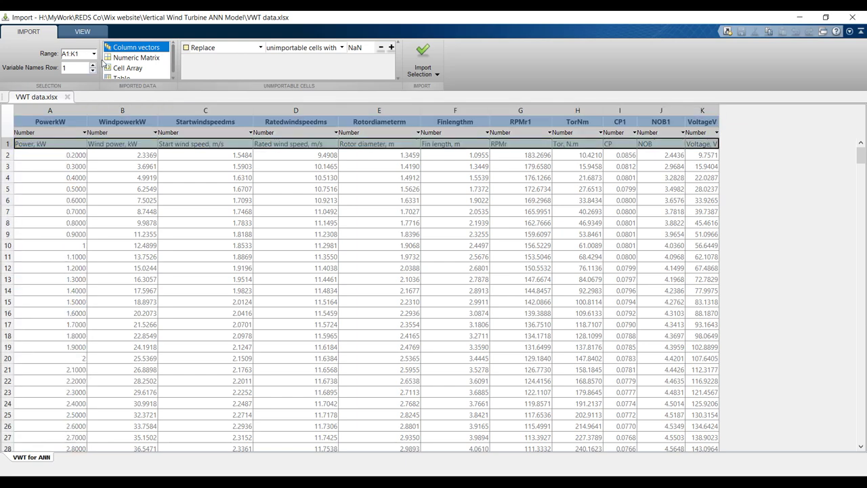
left_click(138, 59)
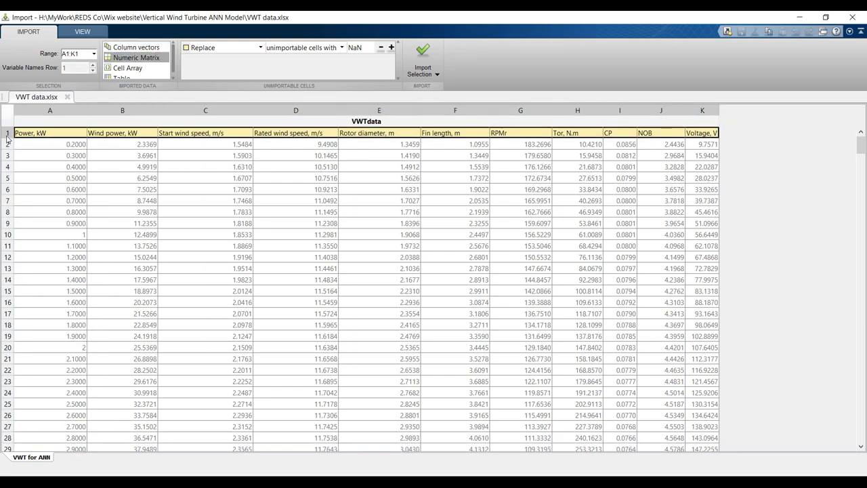
left_click(203, 48)
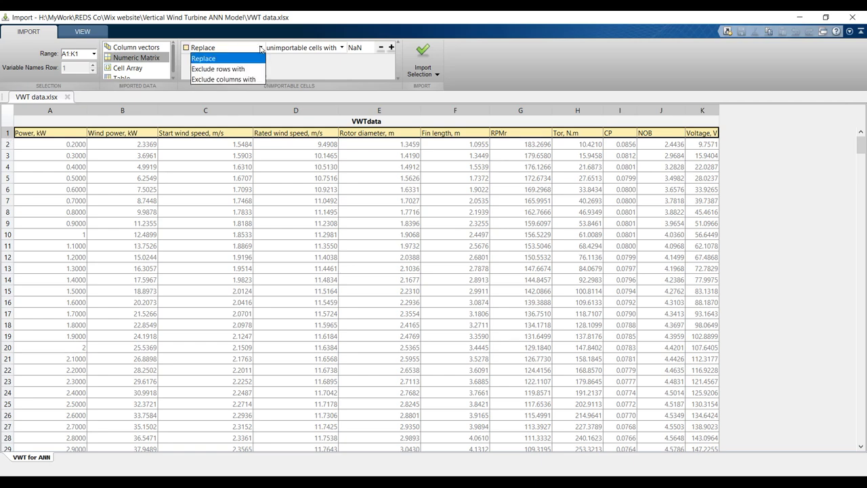
left_click(229, 68)
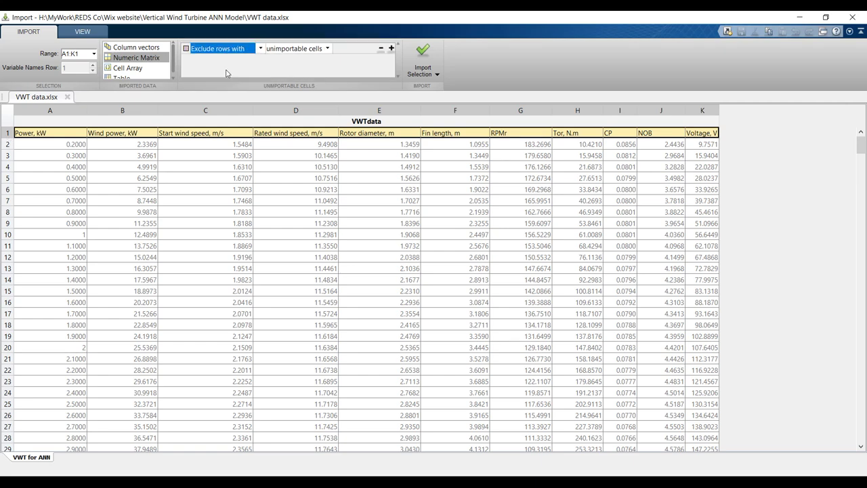
- Clear the workspace and command window with clear,clc, and import the Power, kW column as a numeric matrix
left_click(60, 112)
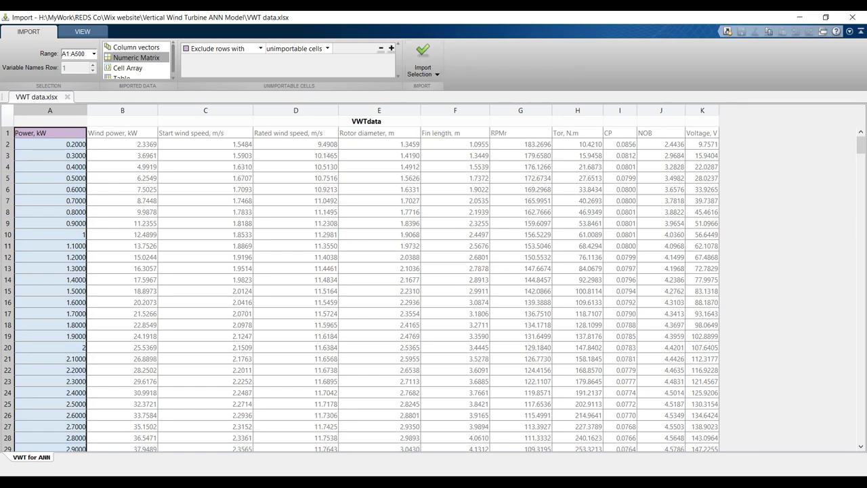
left_click(339, 461)
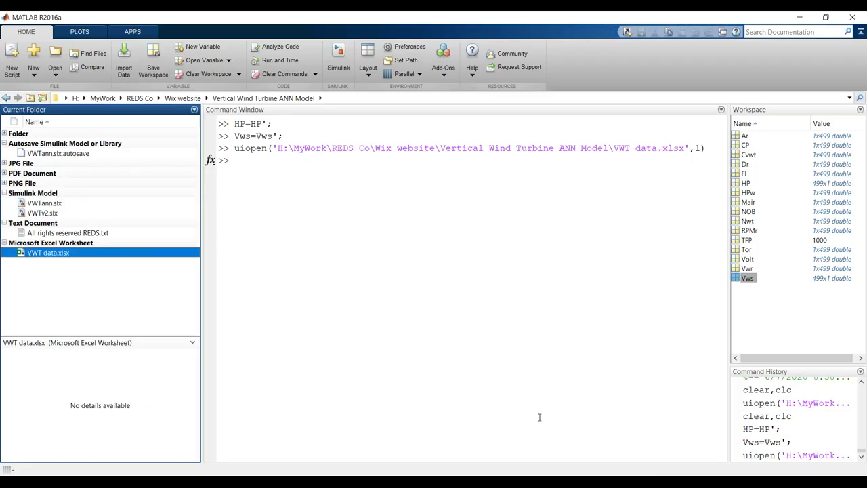
double_click(766, 391)
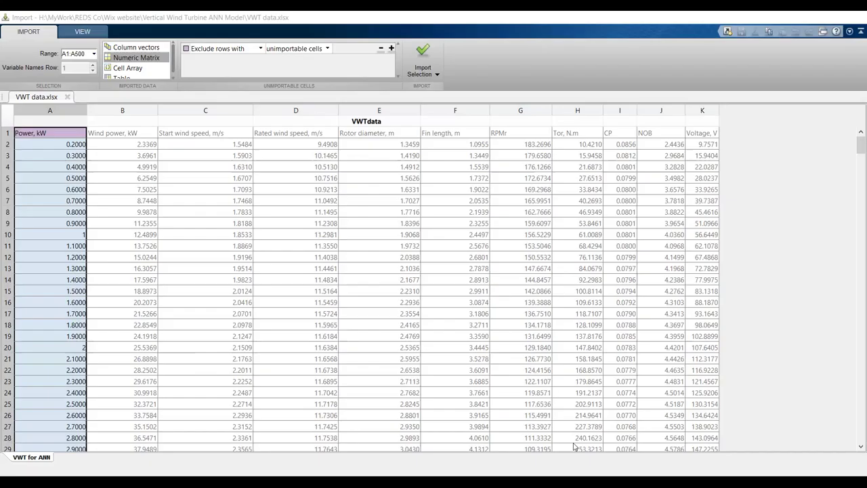
left_click(581, 434)
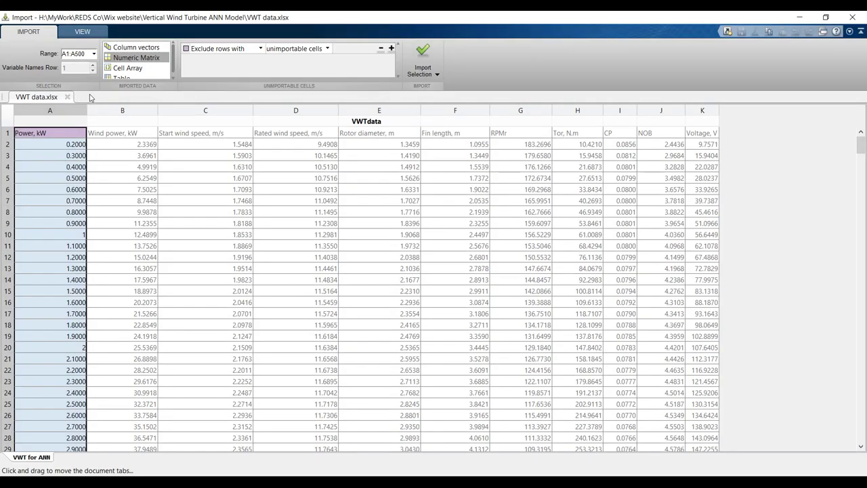
left_click(425, 51)
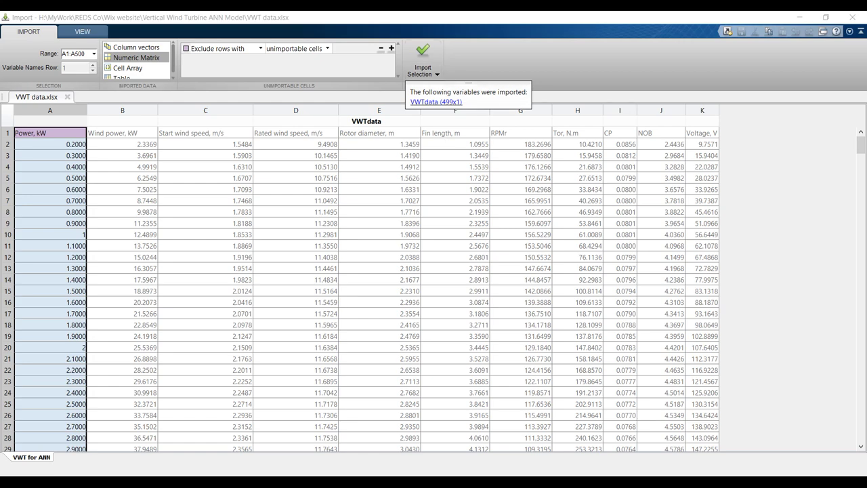
- Rename the imported VWTdata variable in the MATLAB workspace to Input
left_click(322, 433)
left_click(756, 137)
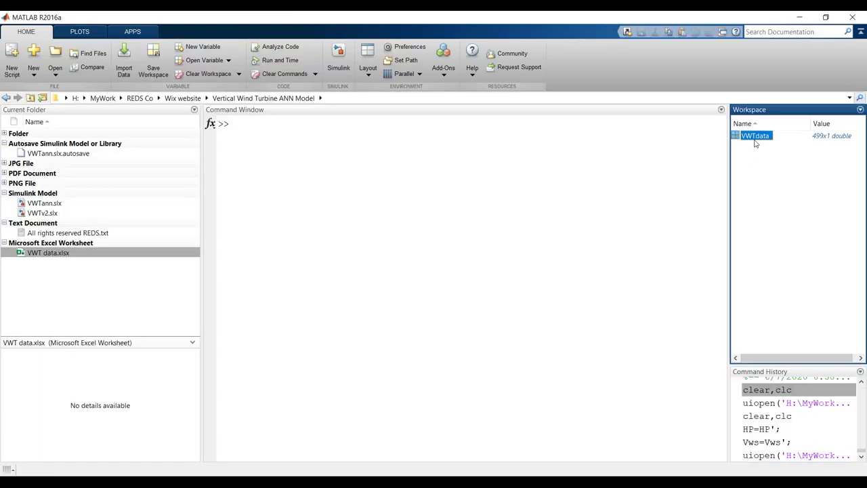
left_click(756, 138)
type("Input")
key("Return")
- Import the non-adjacent Power, kW and Start wind speed, m/s columns together as one numeric matrix
mouse_move(485, 474)
left_click(572, 453)
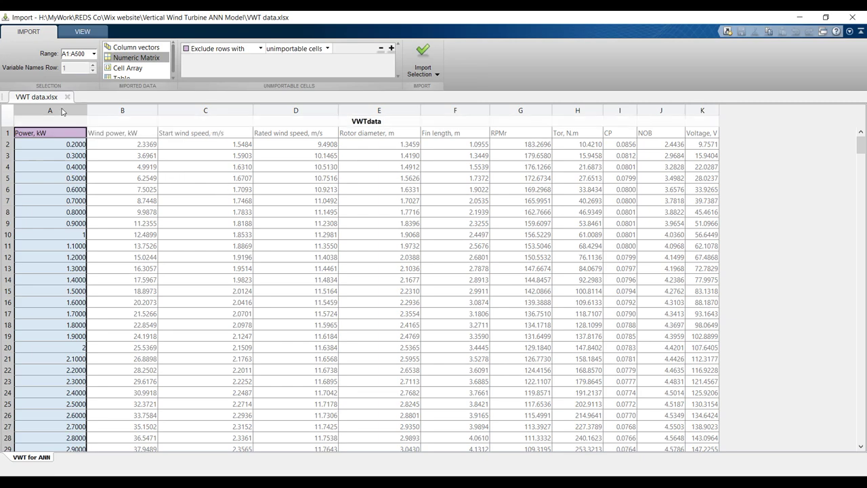
left_click_drag(62, 112, 110, 112)
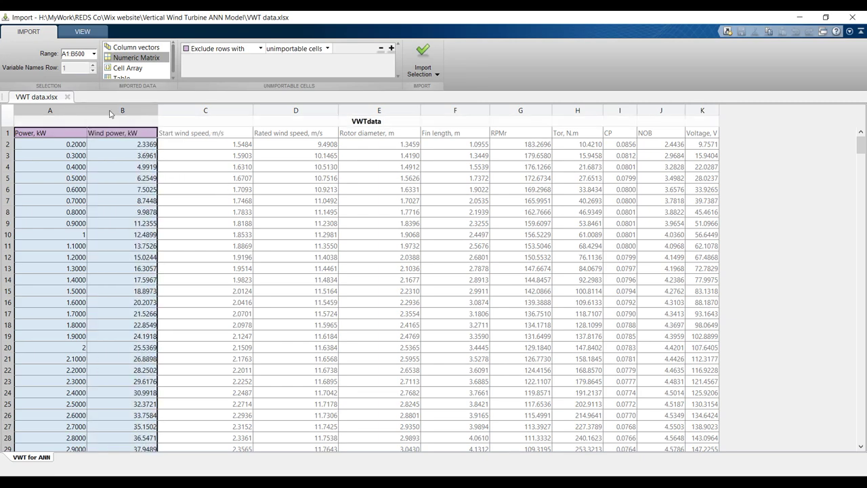
left_click(66, 112)
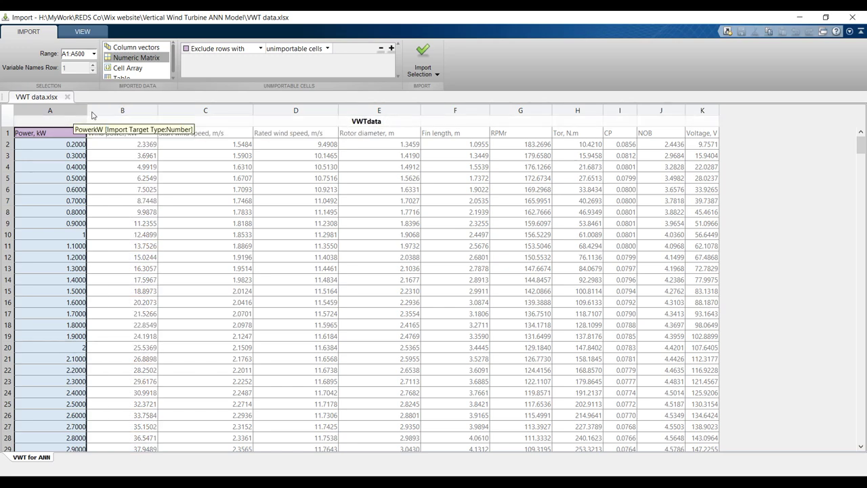
left_click(200, 113, "ctrl")
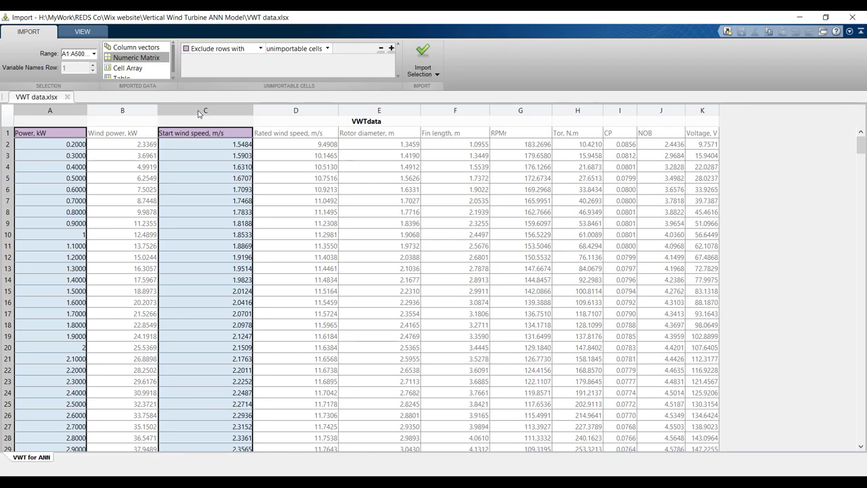
left_click(425, 52)
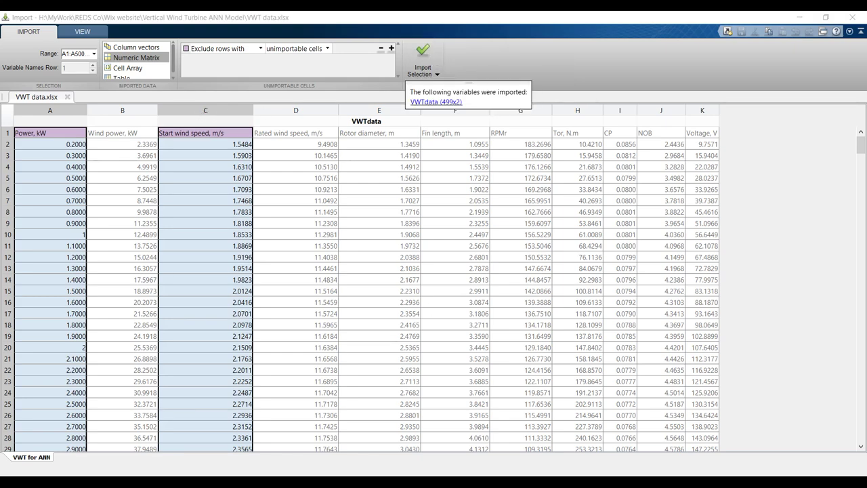
- Delete the two-column VWTdata variable from the MATLAB workspace
mouse_move(465, 474)
left_click(355, 438)
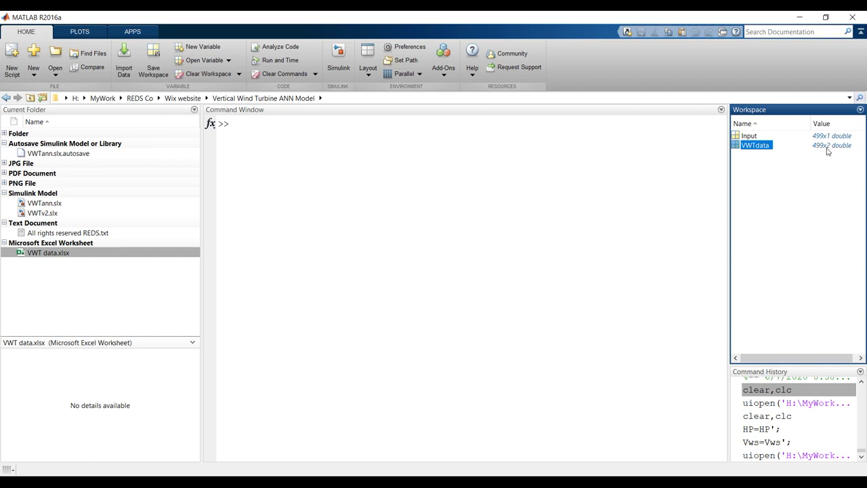
left_click(746, 146)
key("Delete")
left_click(409, 265)
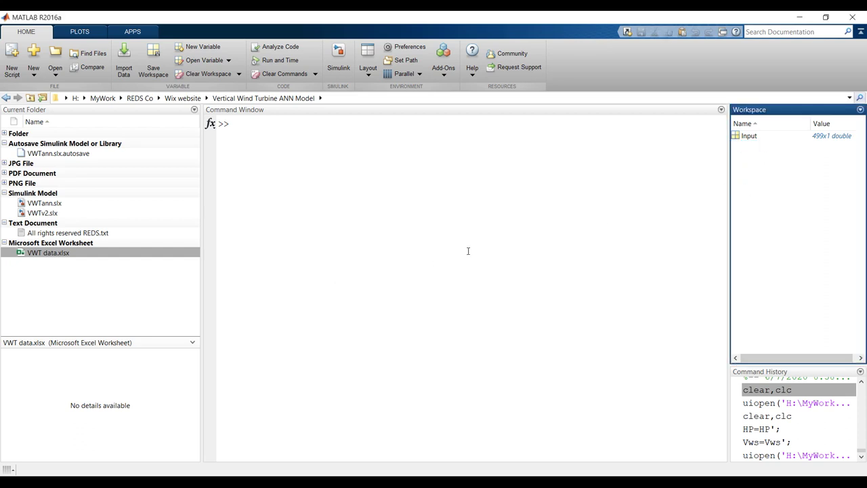
- Import the Start wind speed, Rated wind speed, Rotor diameter, Fin length, RPMr, NOB and Voltage columns together as one numeric matrix
mouse_move(454, 475)
left_click(574, 444)
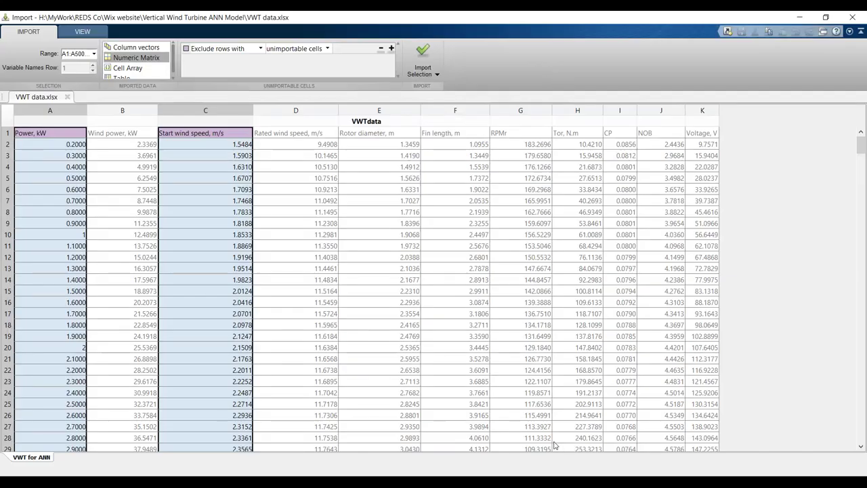
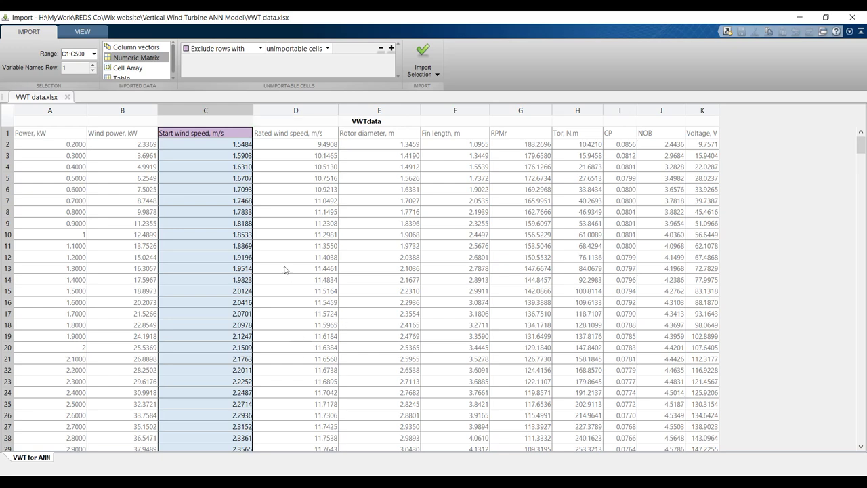
left_click(289, 113, "ctrl")
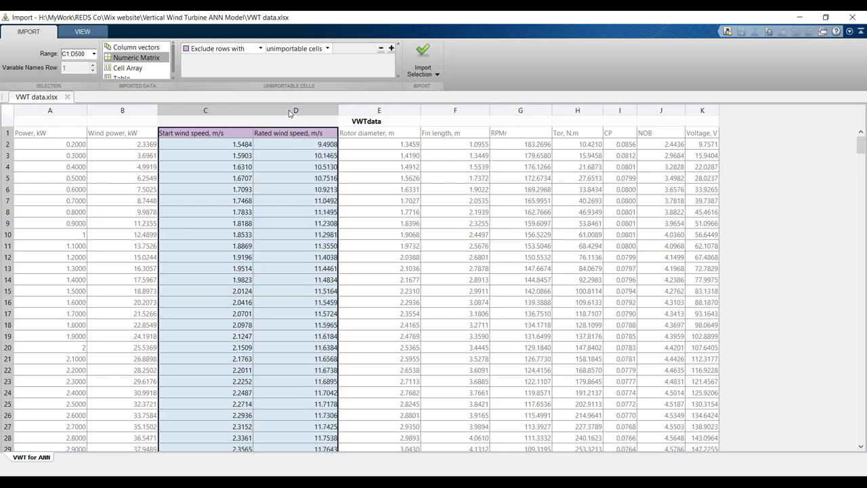
left_click(367, 112, "ctrl")
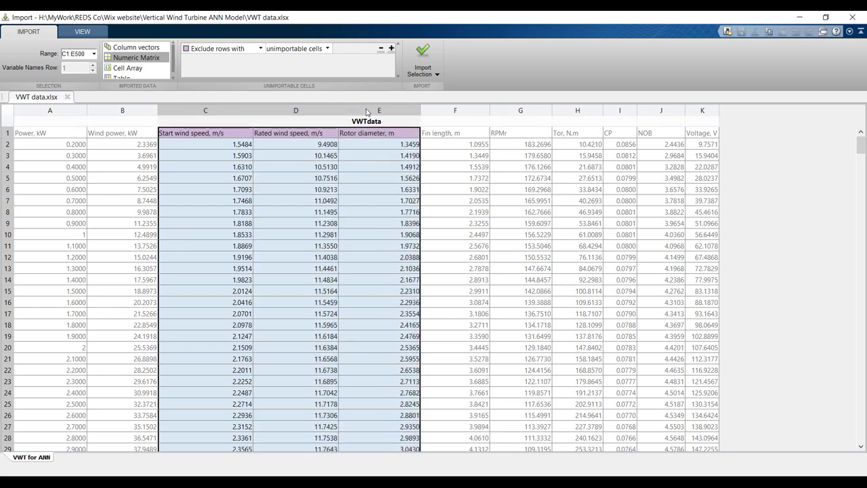
left_click(467, 113, "ctrl")
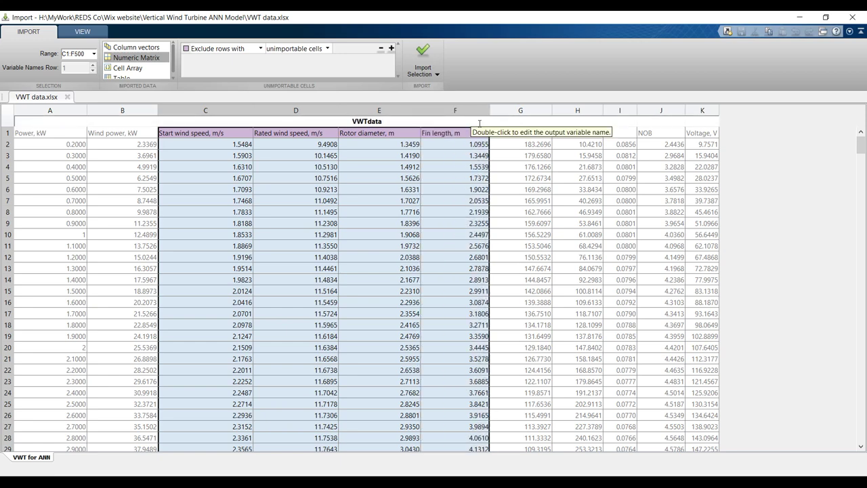
left_click(519, 112, "ctrl")
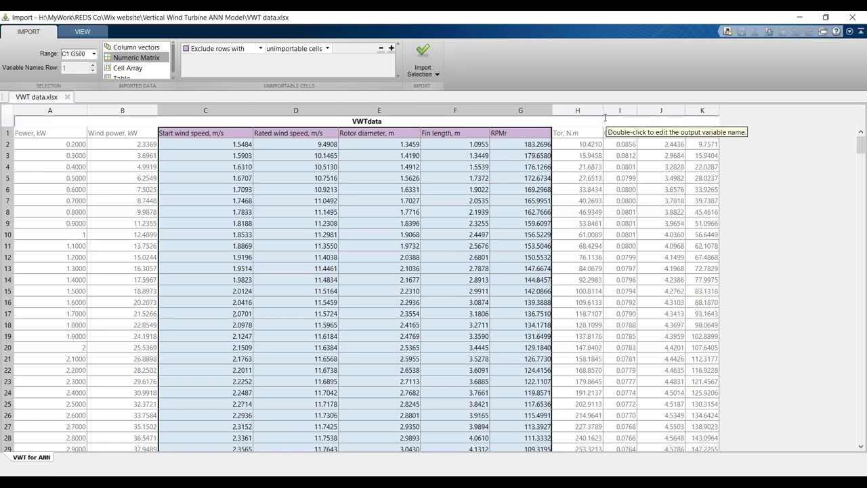
left_click(656, 112, "ctrl")
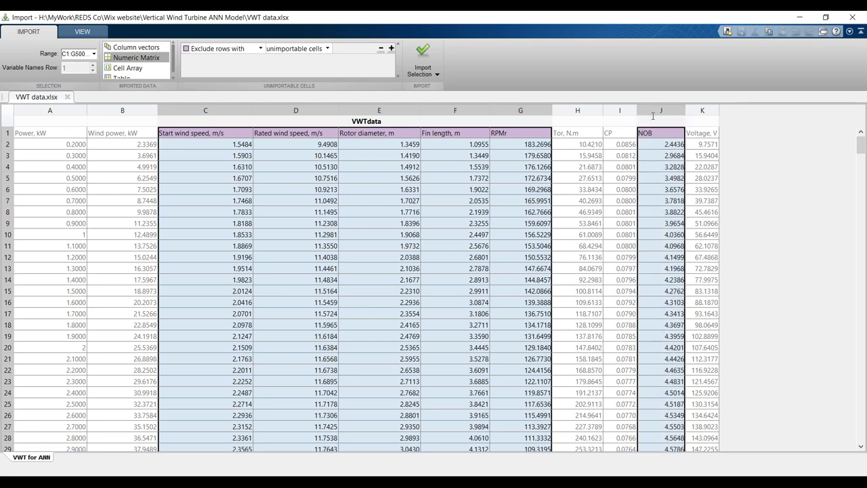
left_click(702, 113, "ctrl")
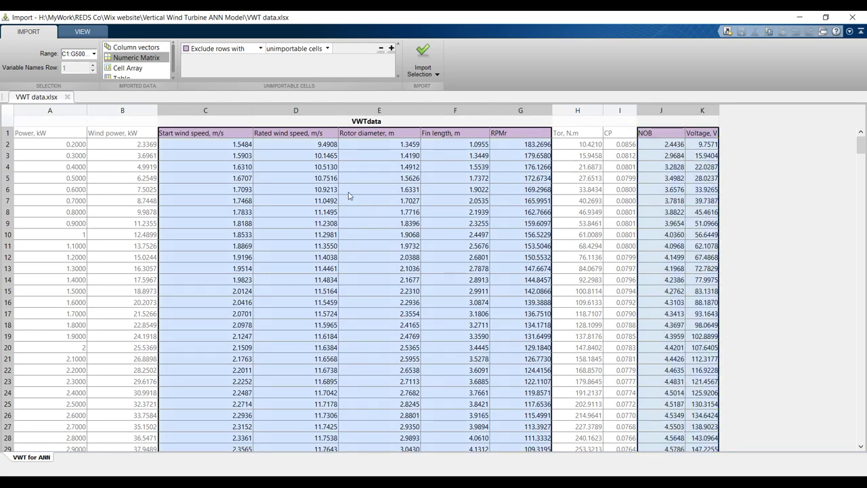
left_click(423, 51)
- Rename the newly imported VWTdata variable in the MATLAB workspace to Output
mouse_move(459, 481)
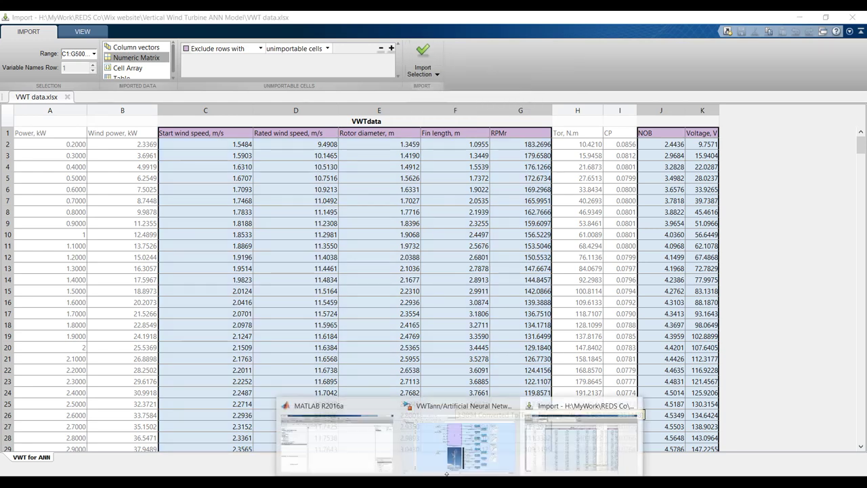
left_click(341, 450)
left_click(759, 146)
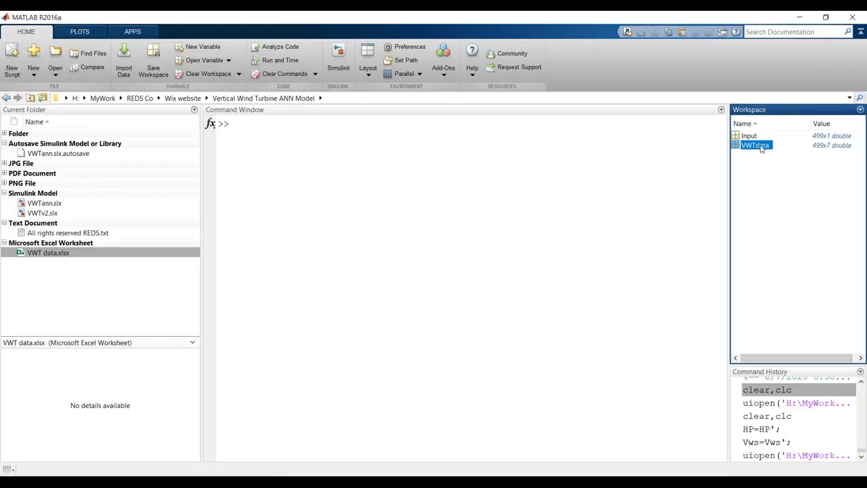
type("Output")
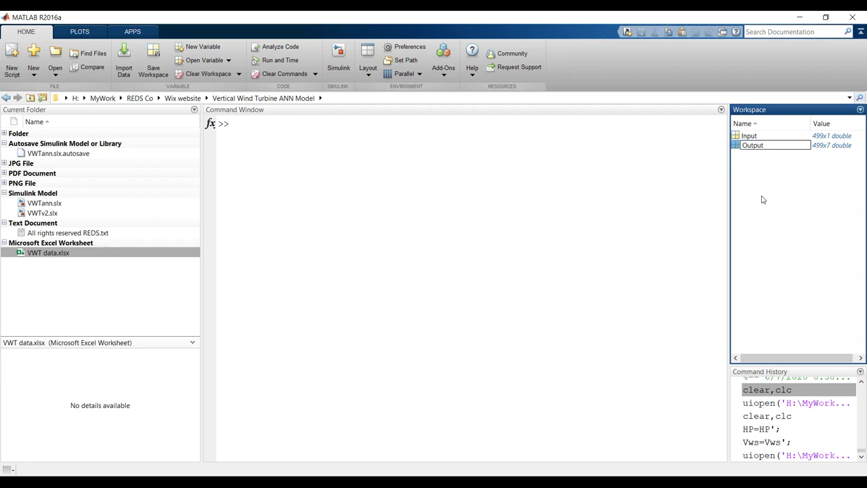
key("Return")
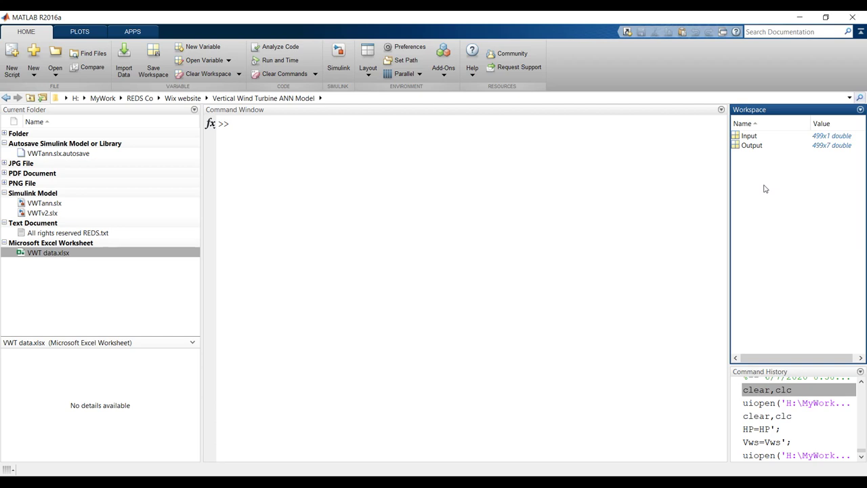
- Launch the Neural Net Fitting app and proceed past its welcome page to data selection
left_click(740, 137)
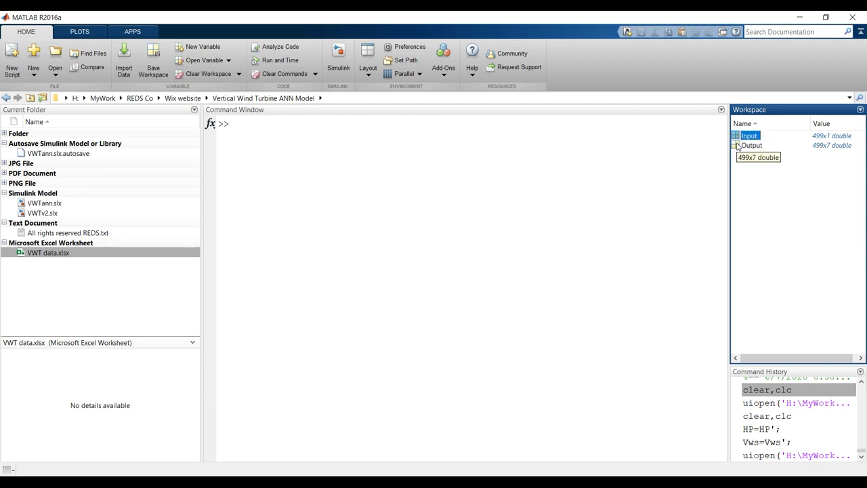
left_click(739, 146)
left_click(133, 32)
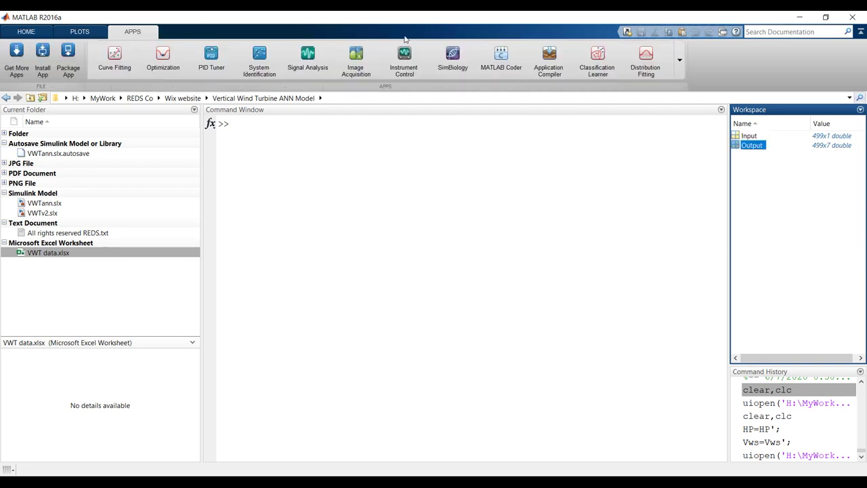
left_click(680, 62)
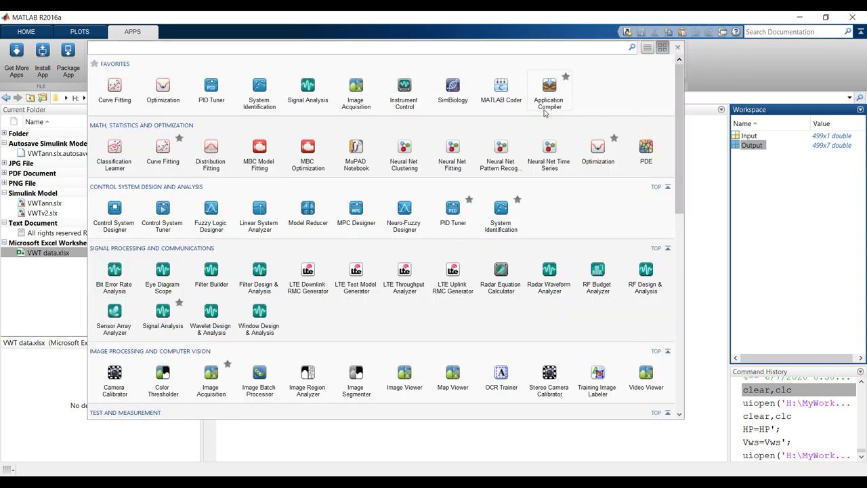
left_click(469, 138)
left_click(456, 167)
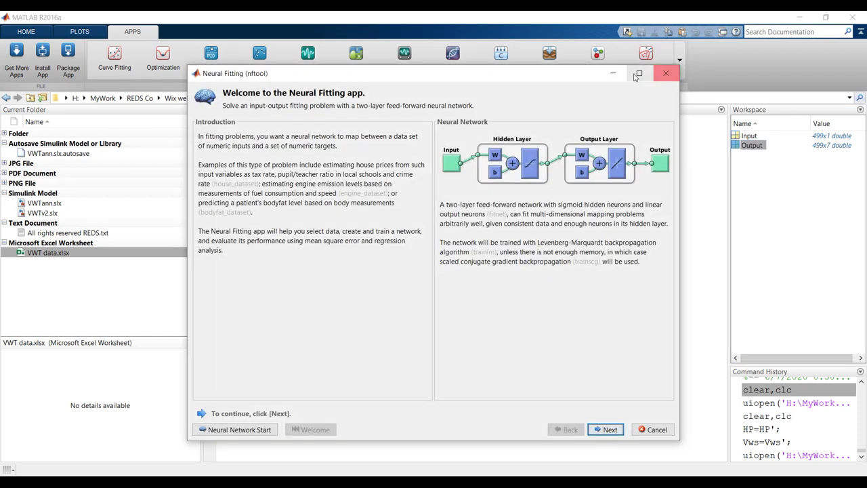
left_click(600, 431)
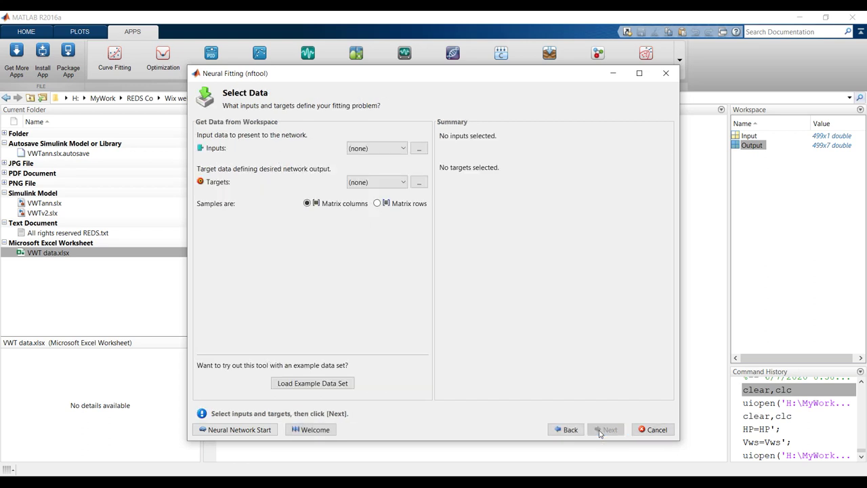
- Assign Input as the network inputs and Output as the targets, with samples as matrix rows, and accept the data selection
left_click(406, 150)
left_click(371, 170)
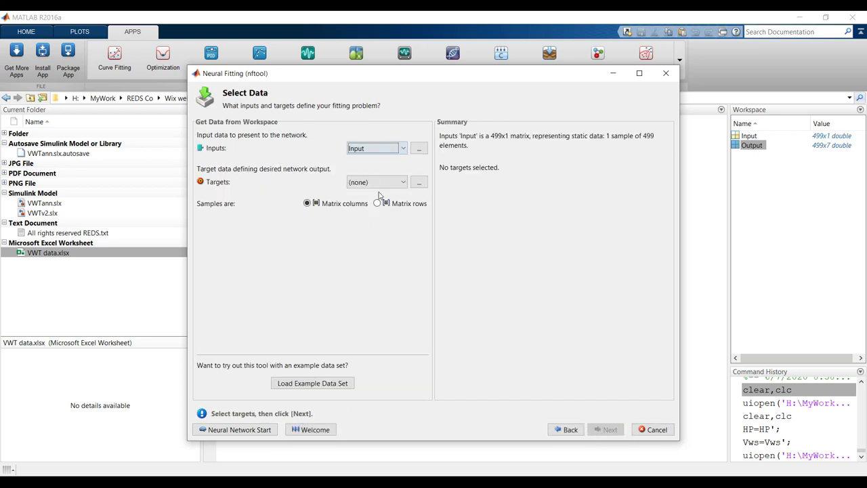
left_click(402, 183)
left_click(377, 217)
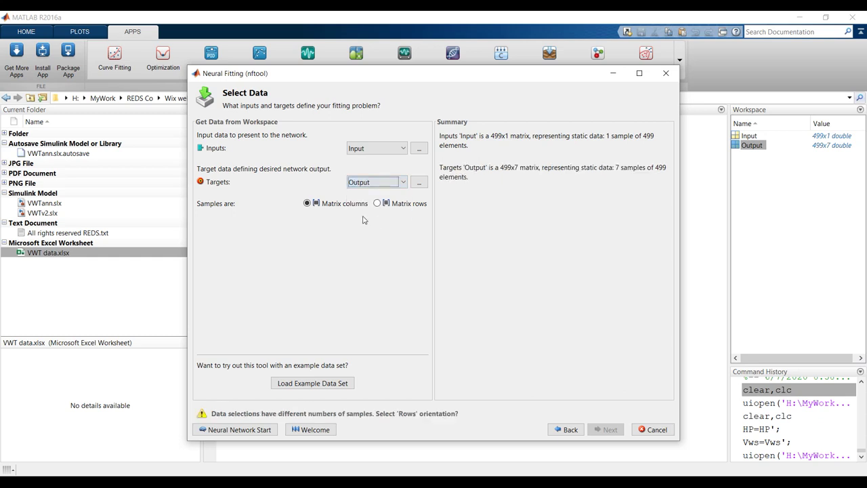
left_click(378, 204)
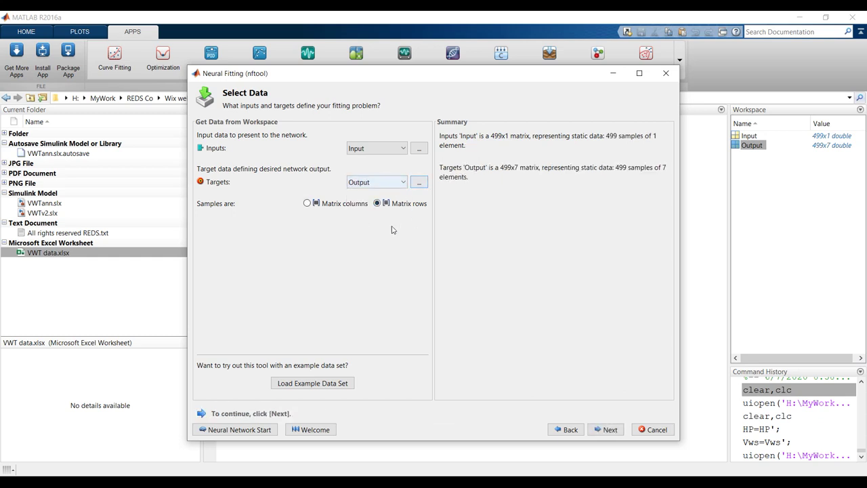
left_click(607, 432)
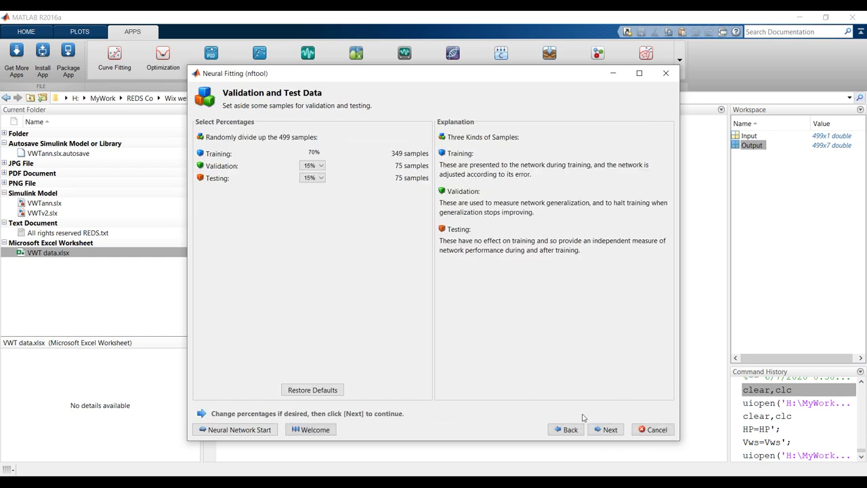
- Set the validation share to 10% and the testing share to 5%, and accept the data division
left_click(323, 167)
left_click(313, 183)
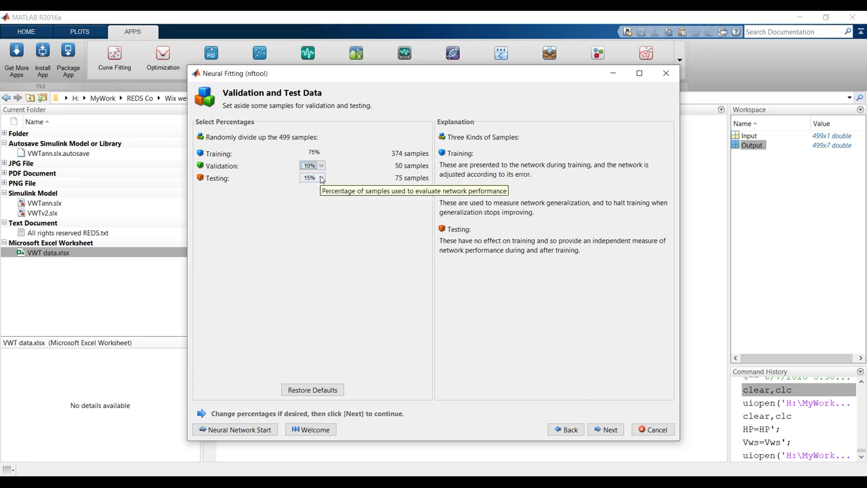
left_click(322, 178)
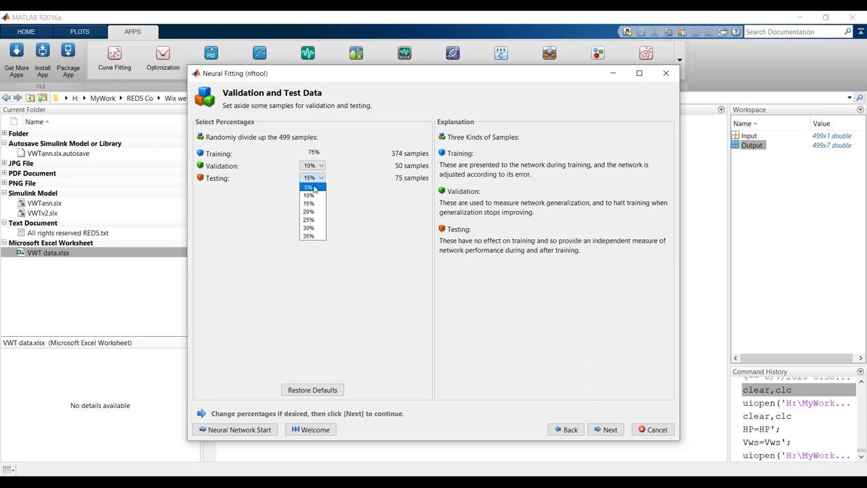
left_click(314, 188)
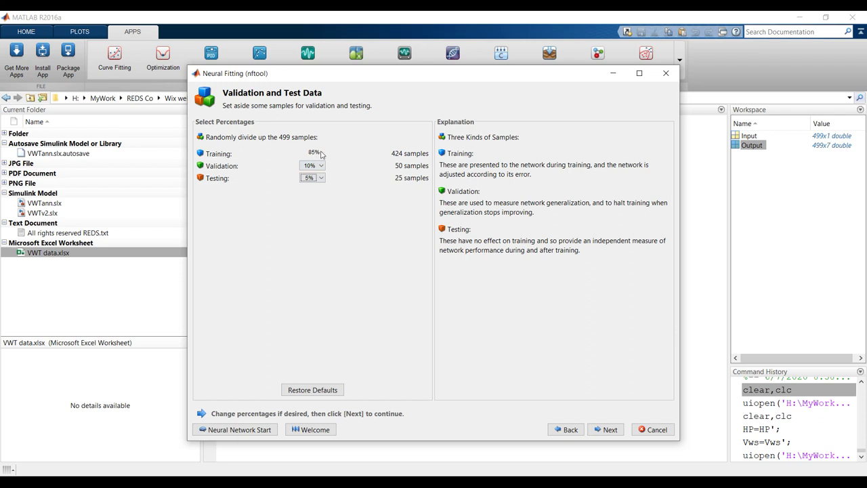
left_click(607, 429)
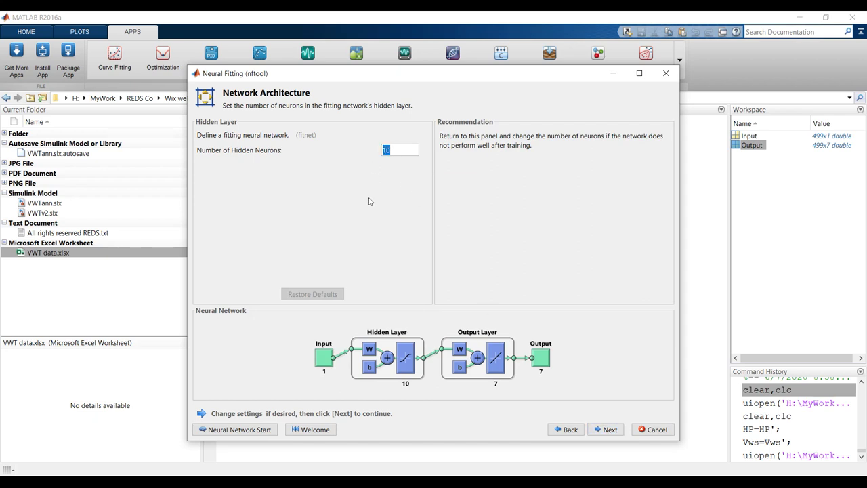
- Set the number of hidden neurons to 5 and train the network with the Levenberg-Marquardt algorithm
type("5")
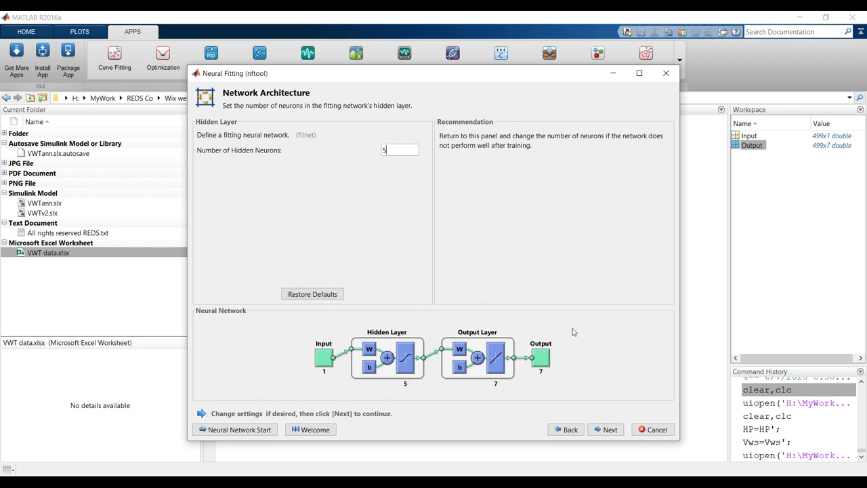
left_click(608, 431)
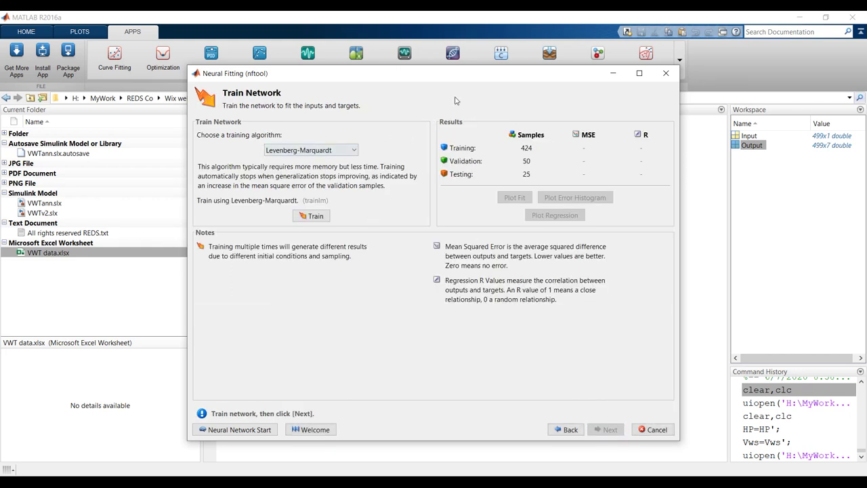
left_click_drag(456, 80, 292, 78)
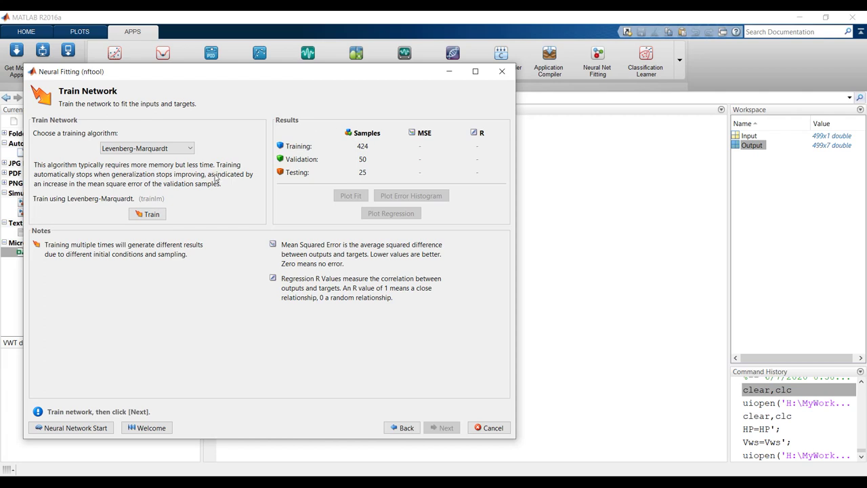
left_click(149, 214)
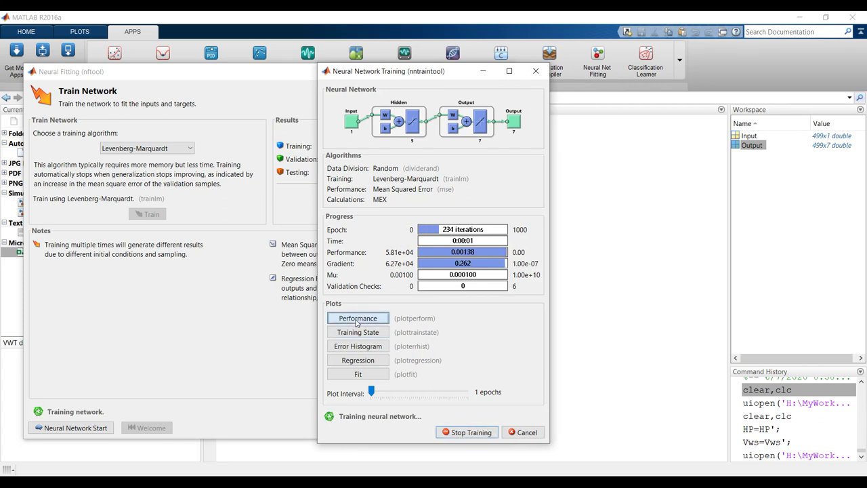
- View the training performance and regression plots, moving their windows clear of the training results
left_click(358, 321)
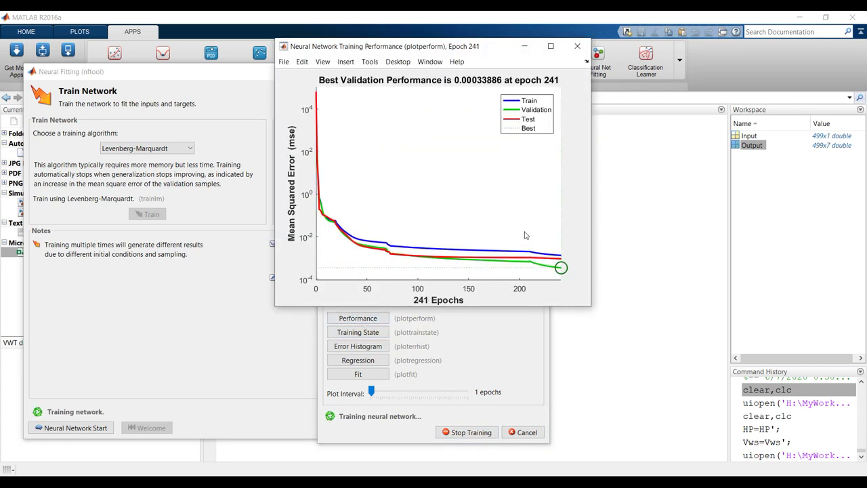
left_click_drag(457, 50, 668, 71)
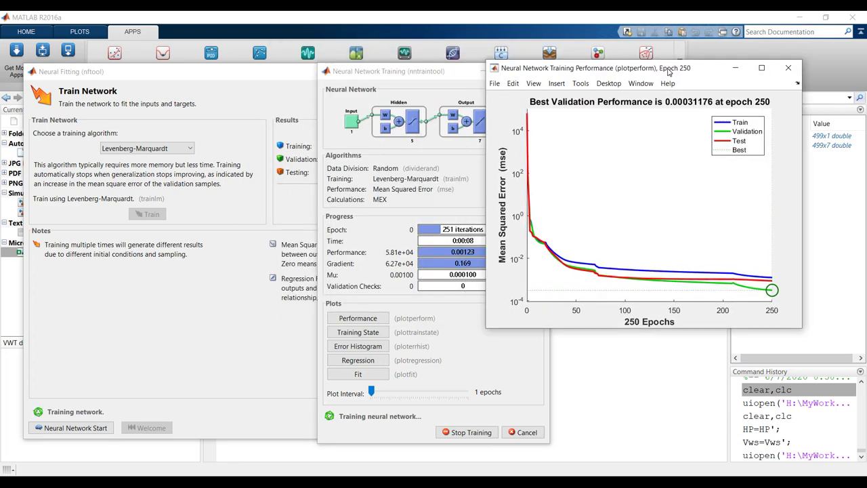
left_click(351, 363)
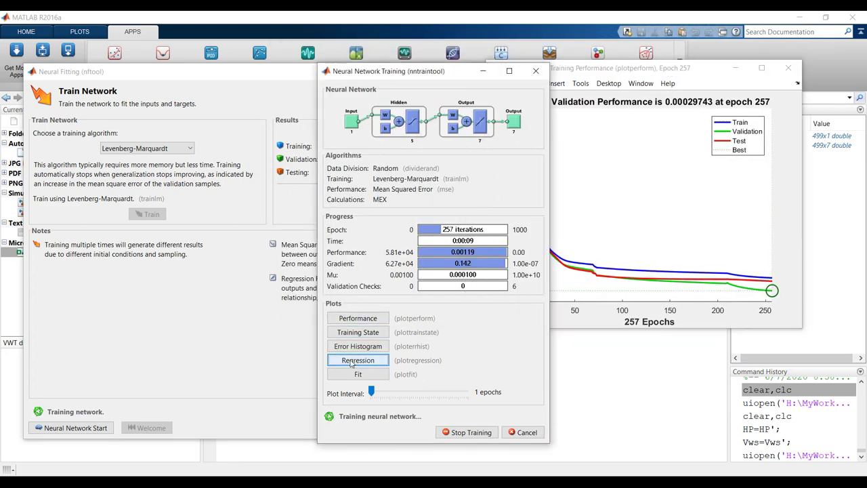
left_click(351, 364)
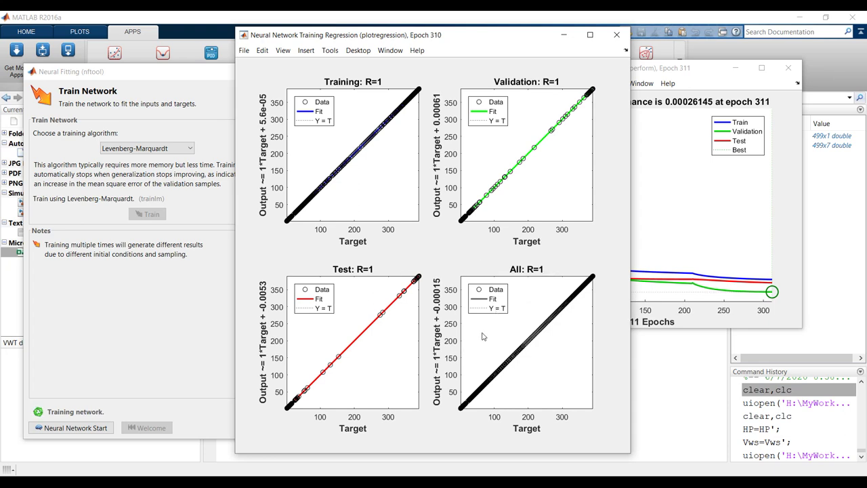
left_click_drag(518, 36, 400, 44)
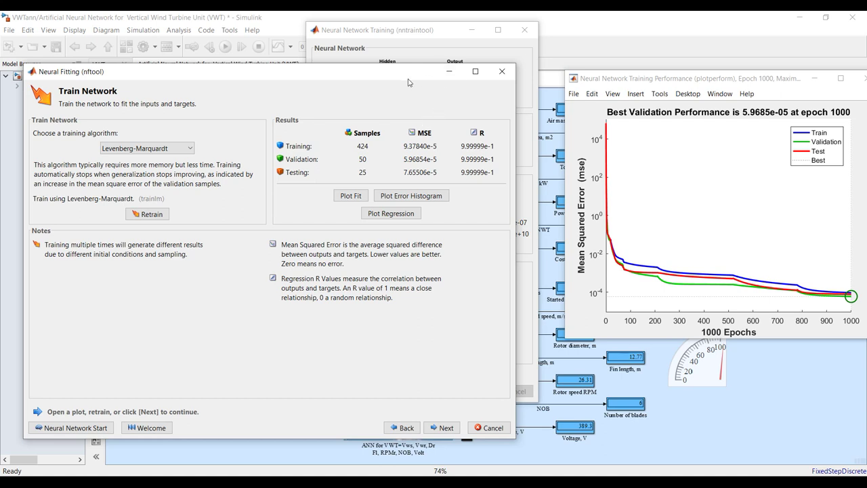
left_click_drag(747, 81, 711, 61)
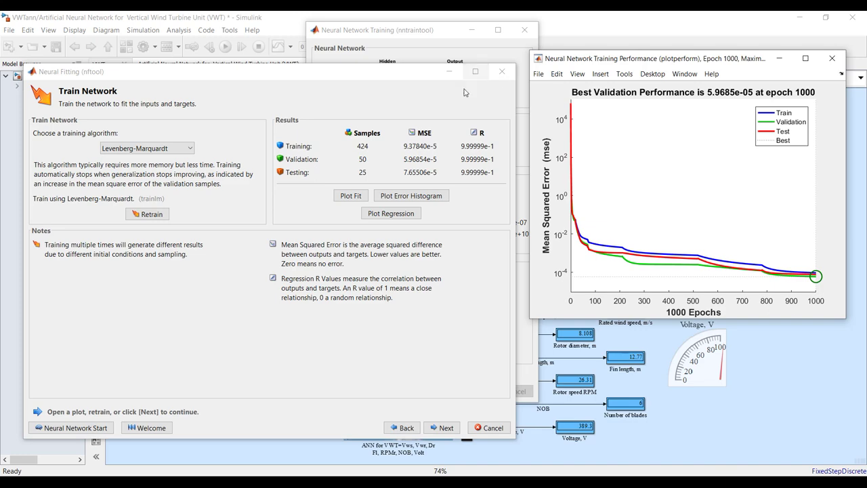
- View the regression plot of the trained network, and close the regression and training performance plots
left_click(392, 214)
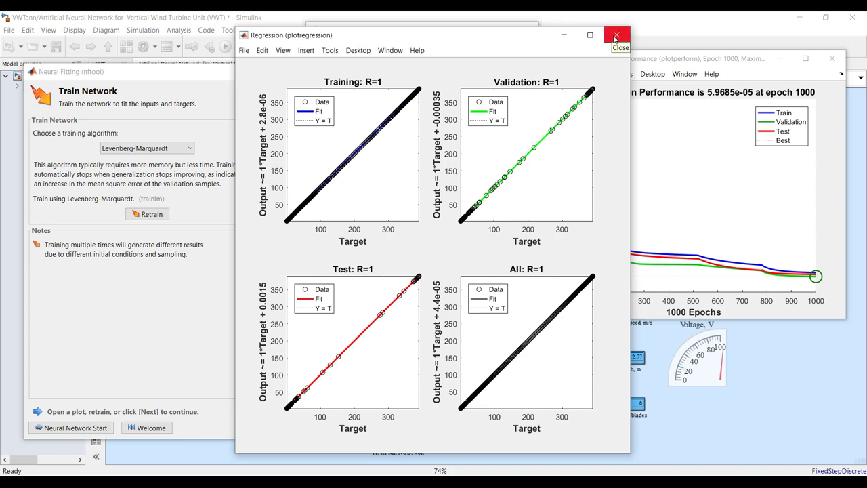
left_click(615, 36)
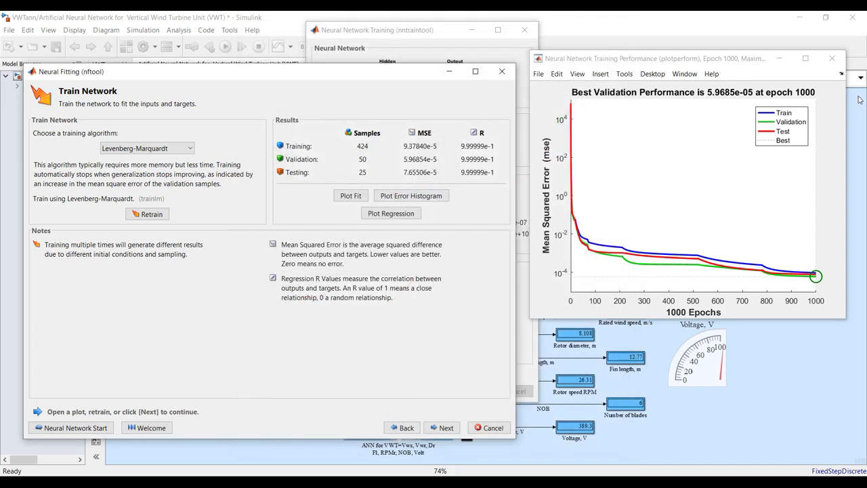
left_click(834, 59)
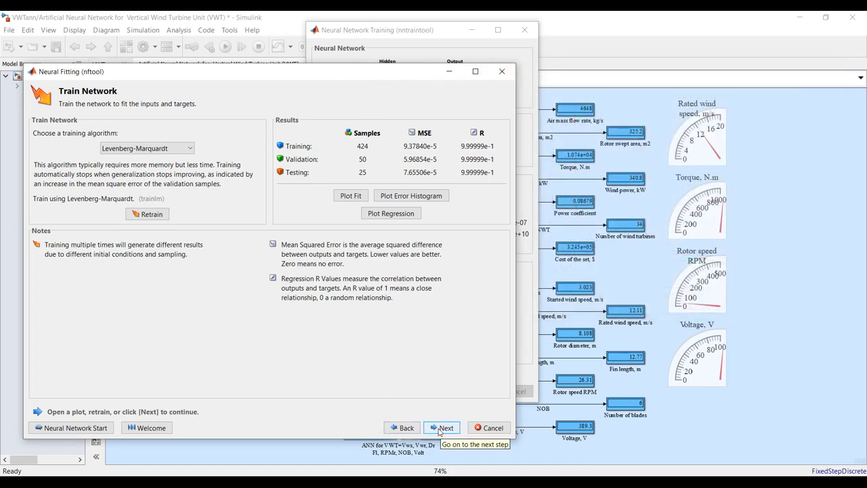
- Skip the additional network tests and generate a Simulink diagram of the trained network, maximizing its model window
left_click(440, 428)
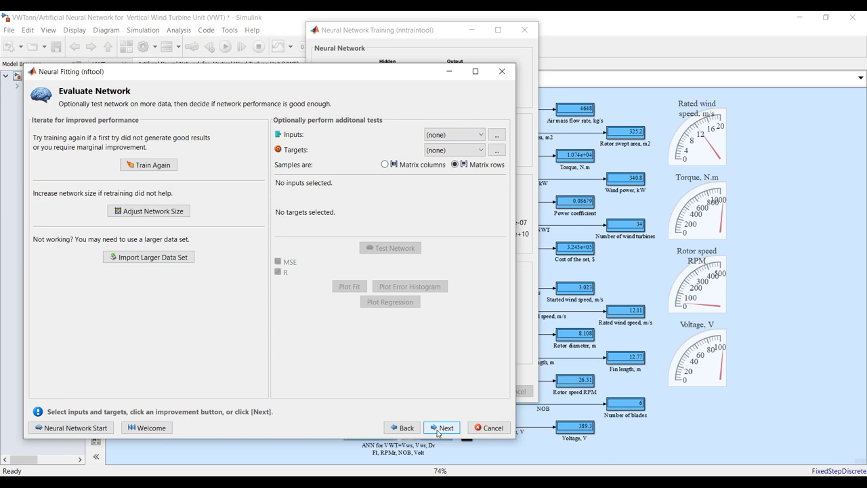
left_click(441, 428)
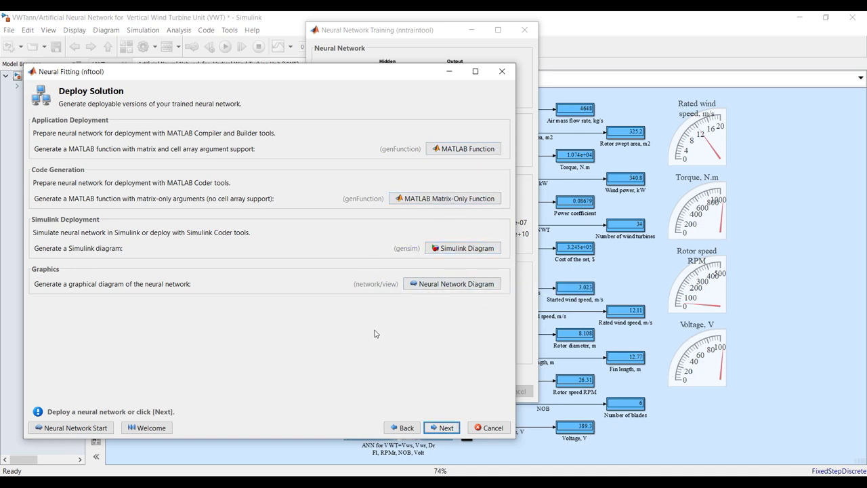
left_click(459, 250)
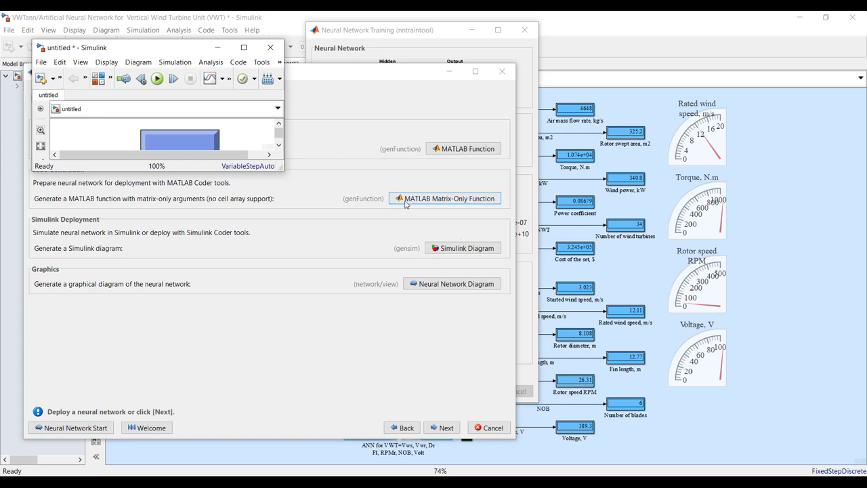
left_click(244, 48)
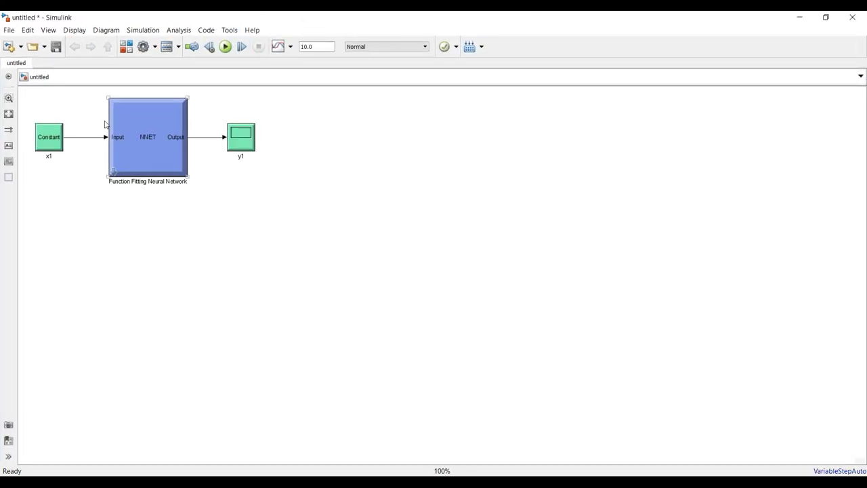
- Move the complete network diagram with its input and output blocks to the middle of the canvas
left_click(46, 140)
left_click_drag(82, 99, 40, 164)
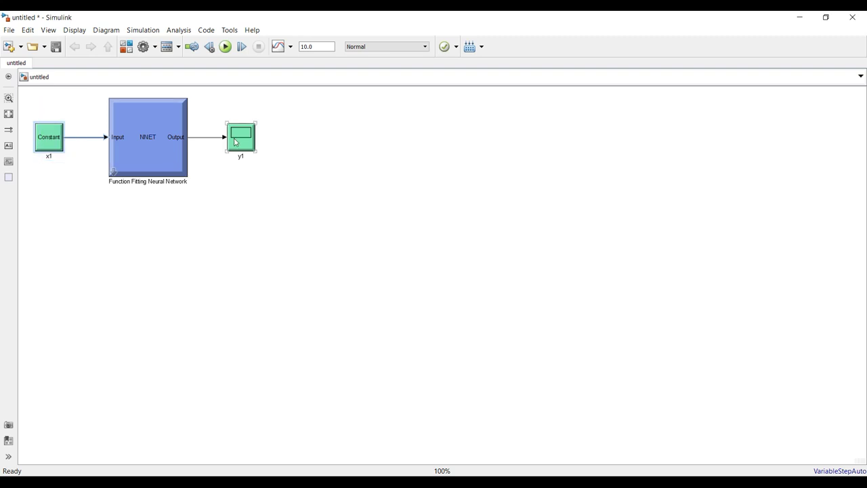
left_click(145, 173)
left_click_drag(348, 103, 31, 189)
left_click_drag(157, 146, 464, 231)
left_click(381, 301)
- Delete the x1 constant and the y1 scope from the network diagram
left_click(353, 223)
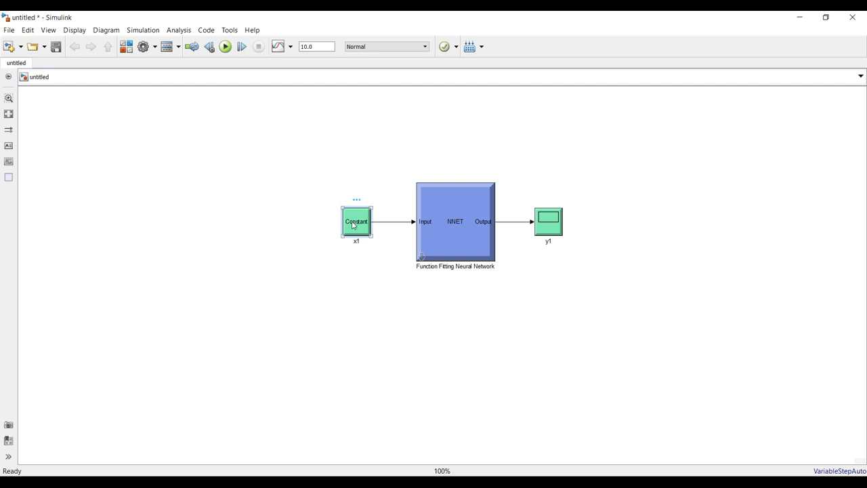
key("Delete")
left_click(549, 224)
key("Delete")
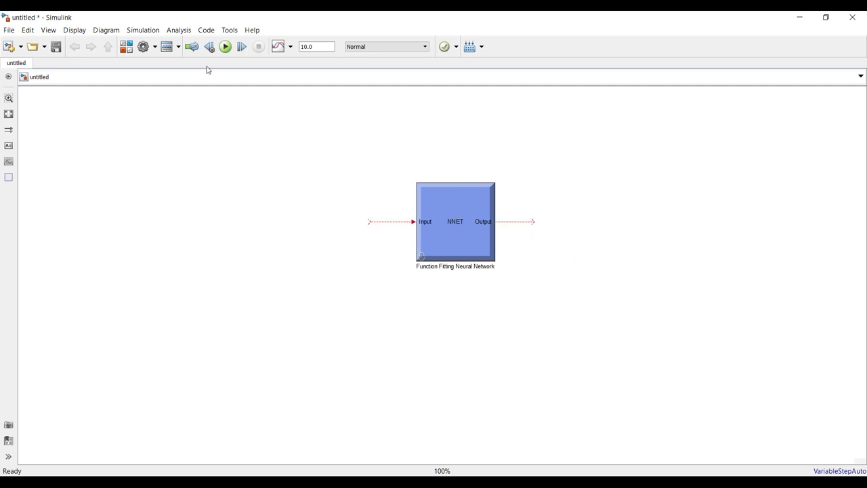
- Add a Constant block from Commonly Used Blocks, connect it to the network's input, and set its value to 10
left_click(127, 46)
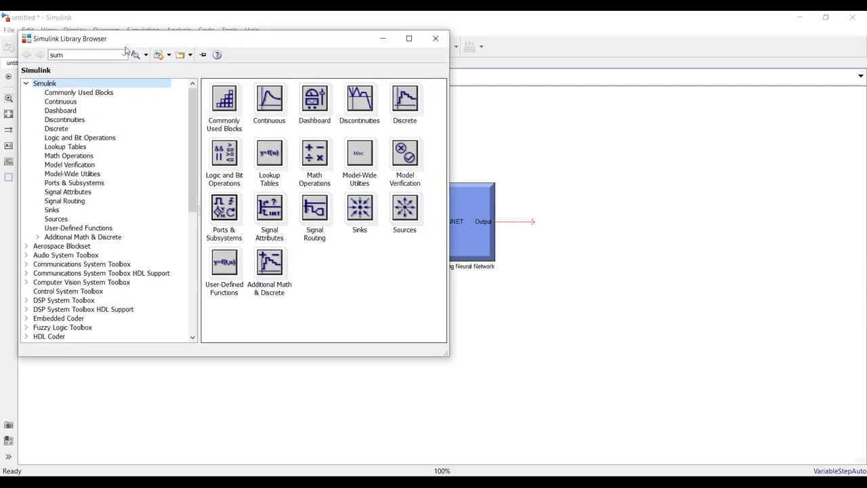
left_click(90, 92)
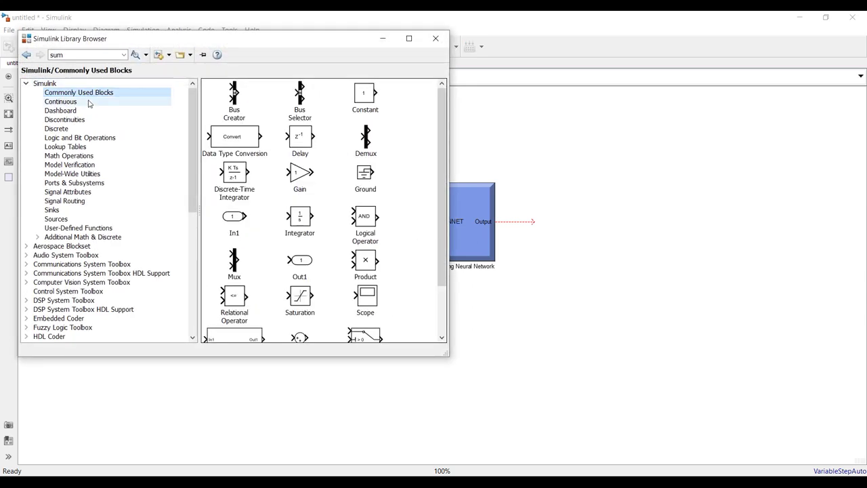
left_click(369, 100)
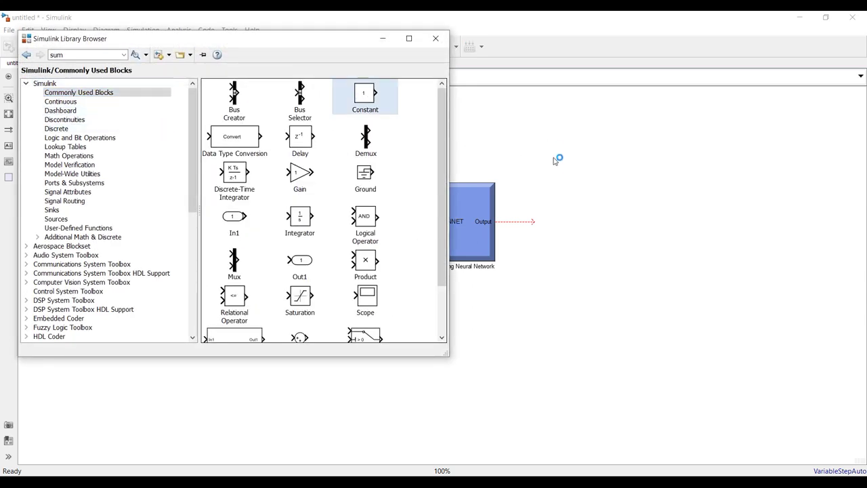
left_click_drag(548, 139, 369, 223)
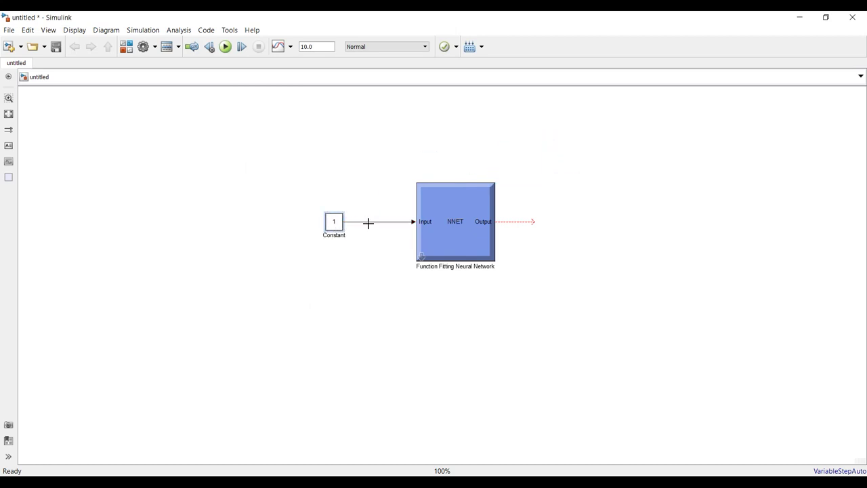
double_click(334, 225)
type("10")
left_click(545, 373)
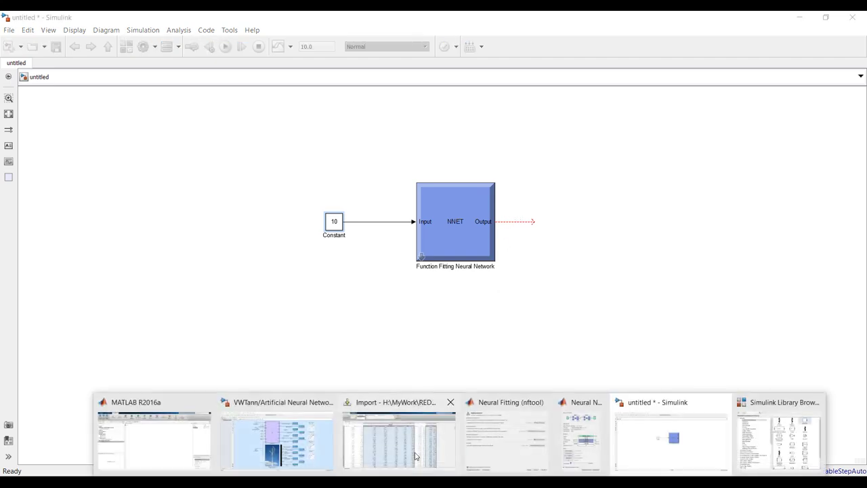
- Check the output columns in VWT data.xlsx, and connect a Demux block with 7 outputs to the network's output
left_click(401, 453)
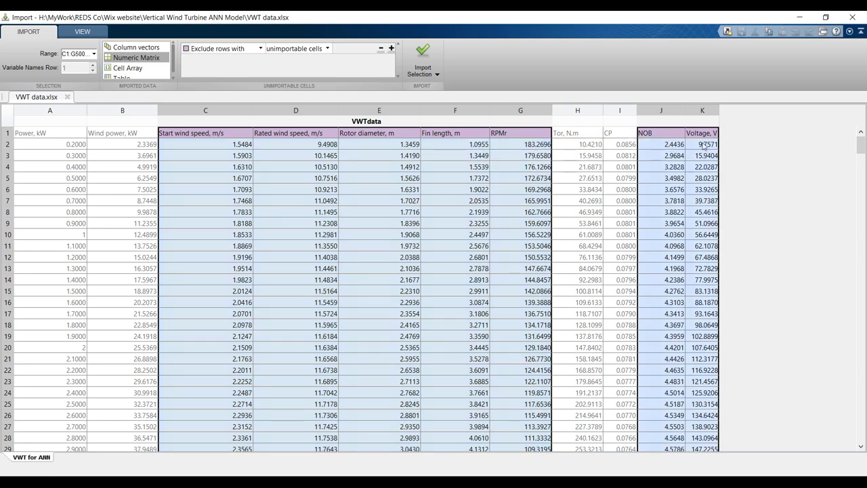
mouse_move(461, 478)
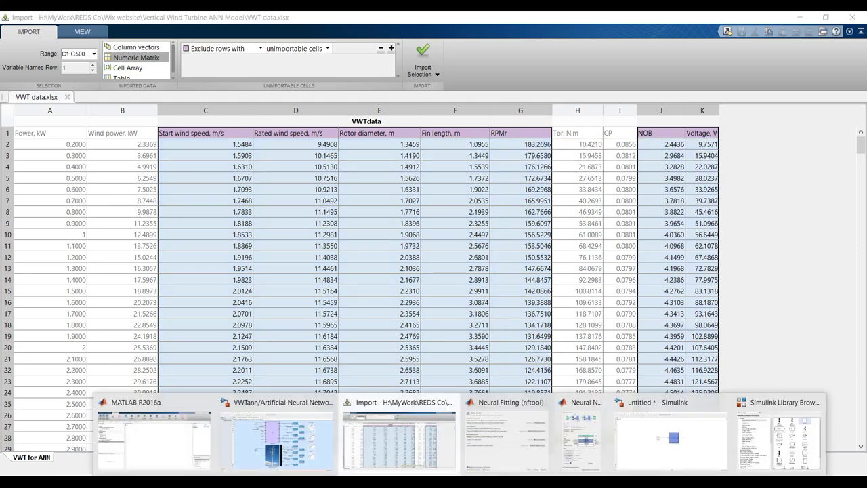
left_click(655, 444)
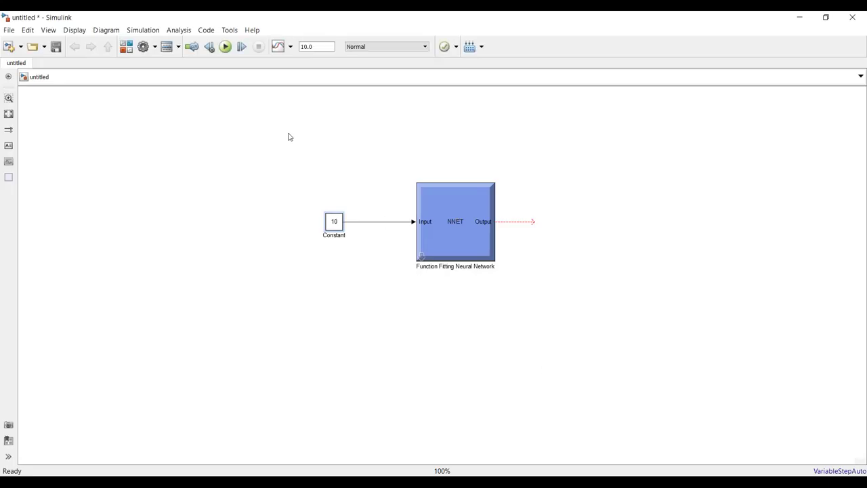
left_click(127, 47)
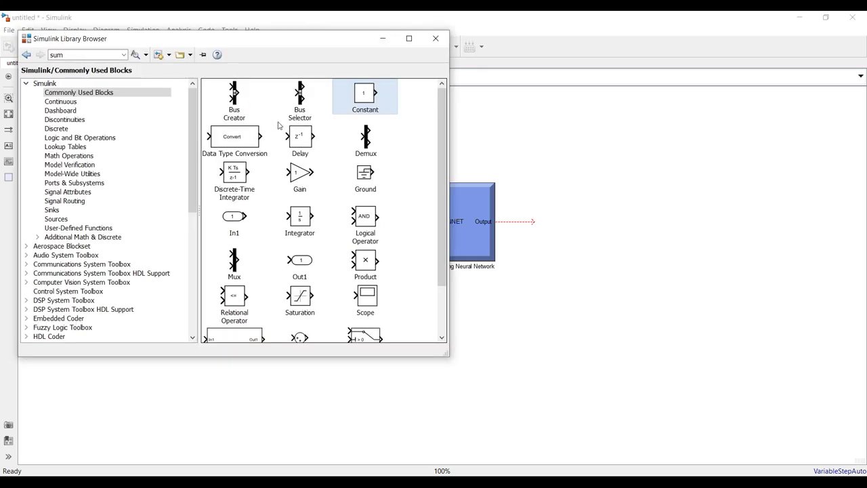
left_click_drag(366, 138, 546, 224)
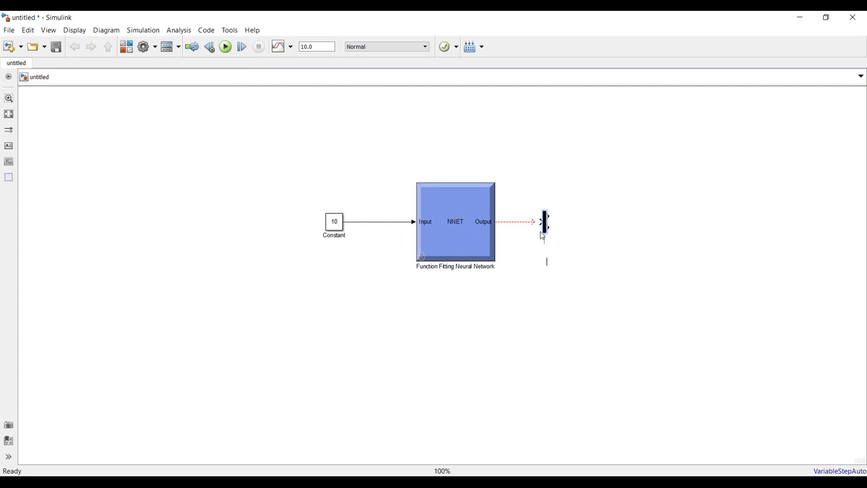
left_click(535, 221)
double_click(546, 221)
type("3")
key("Return")
scroll(540, 242, "up", 2)
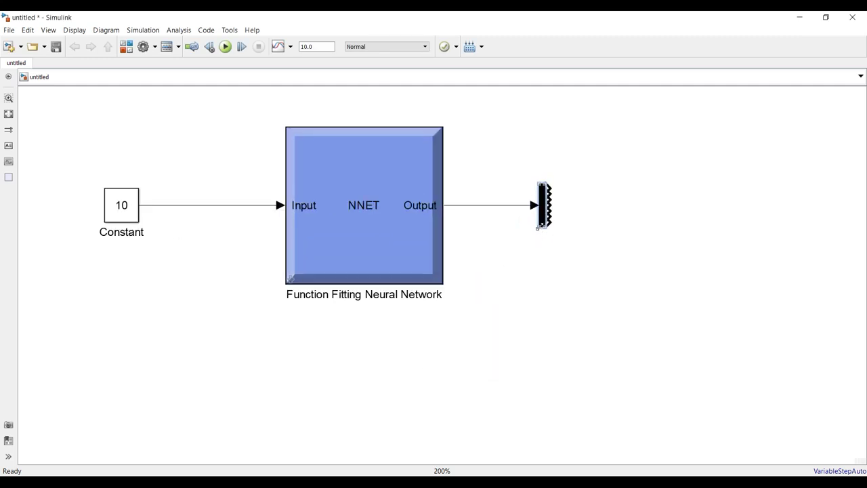
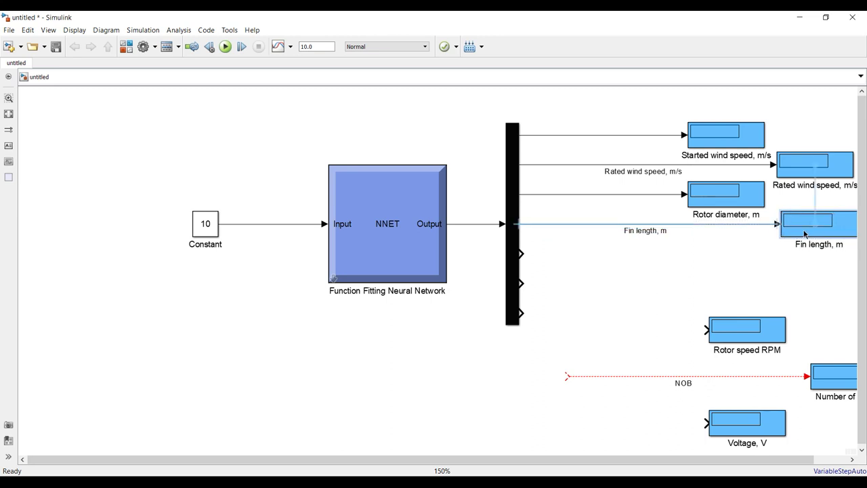
- Connect the Rotor speed RPM, Number of blades and Voltage displays to the last three Demux outputs, in that order
left_click_drag(751, 332, 730, 256)
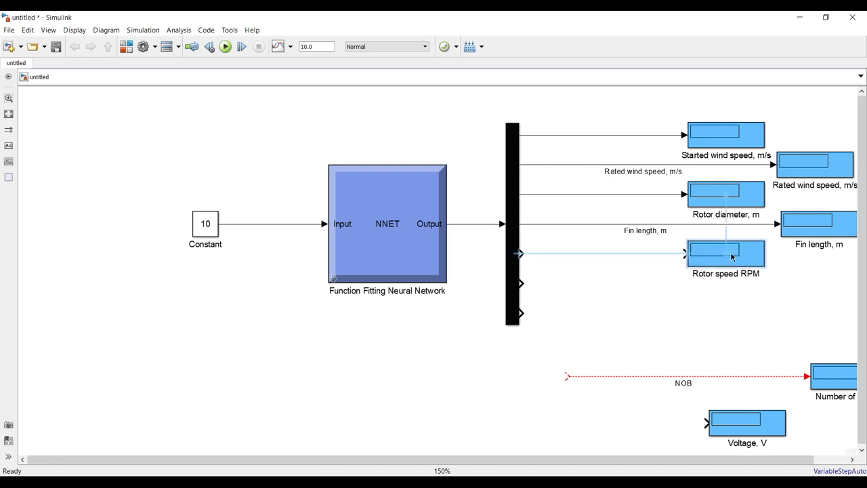
left_click(674, 254)
scroll(97, 185, "down", 2)
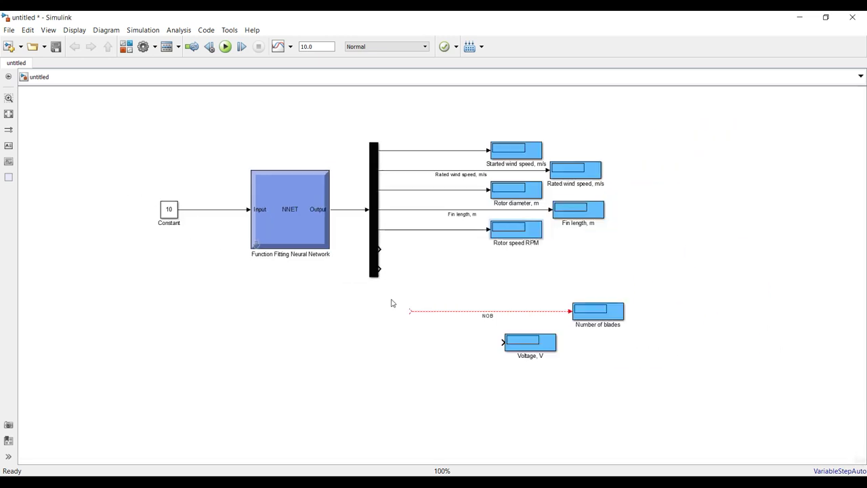
scroll(389, 302, "up", 2)
left_click(684, 317)
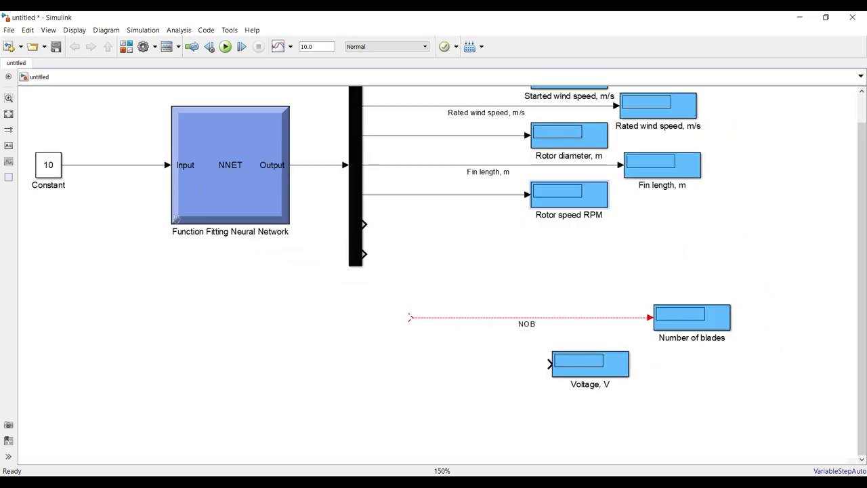
mouse_move(415, 450)
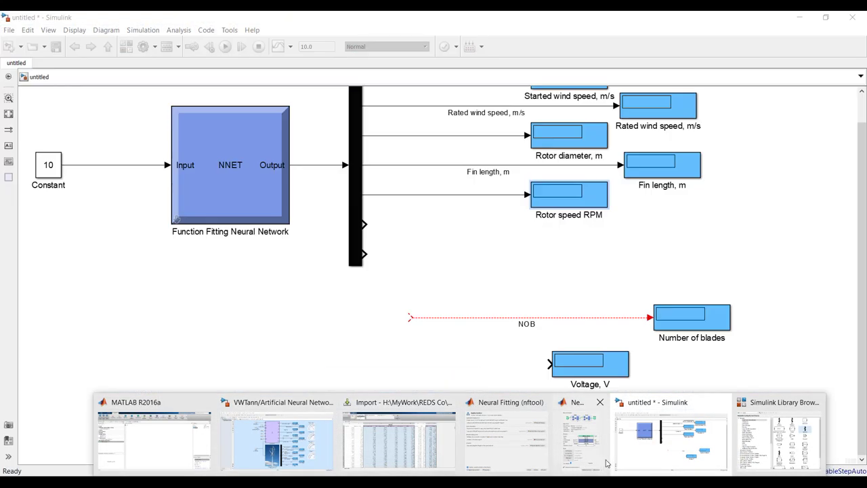
left_click(664, 400)
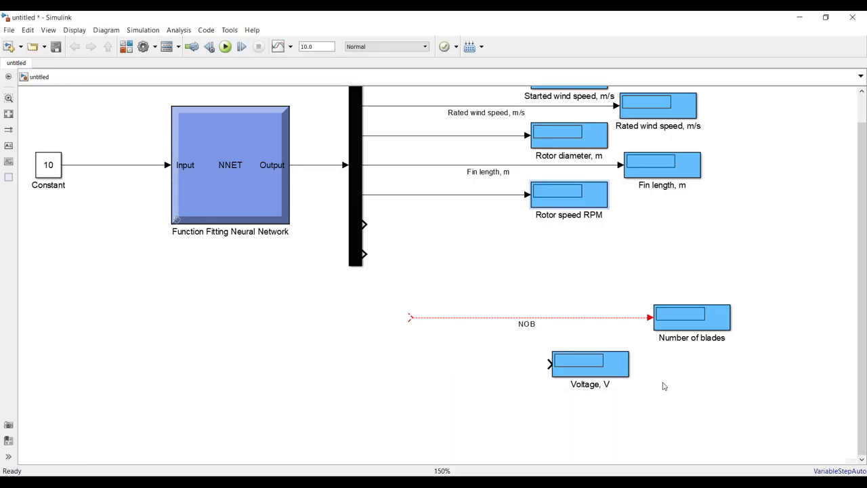
left_click_drag(673, 314, 657, 223)
left_click(590, 366)
left_click_drag(589, 366, 570, 255)
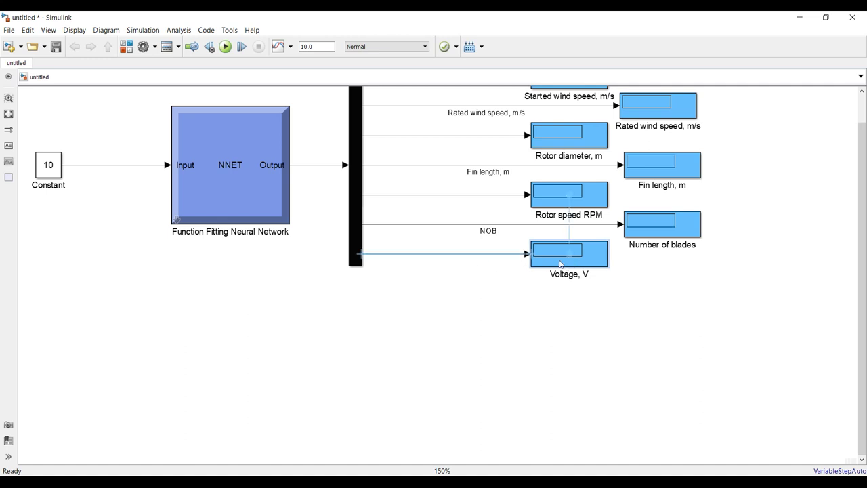
- Set the simulation stop time to 0 and save the model as trial in the Vertical Wind Turbine ANN Model folder
left_click(9, 114)
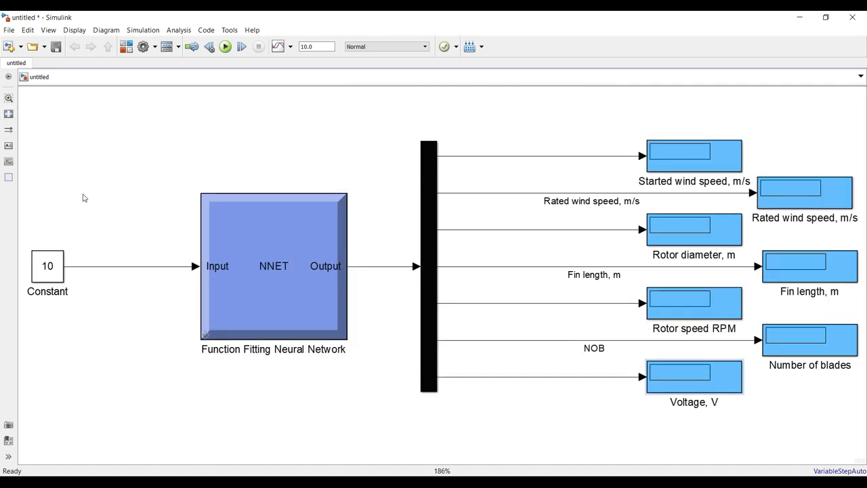
scroll(80, 171, "down", 1)
double_click(315, 47)
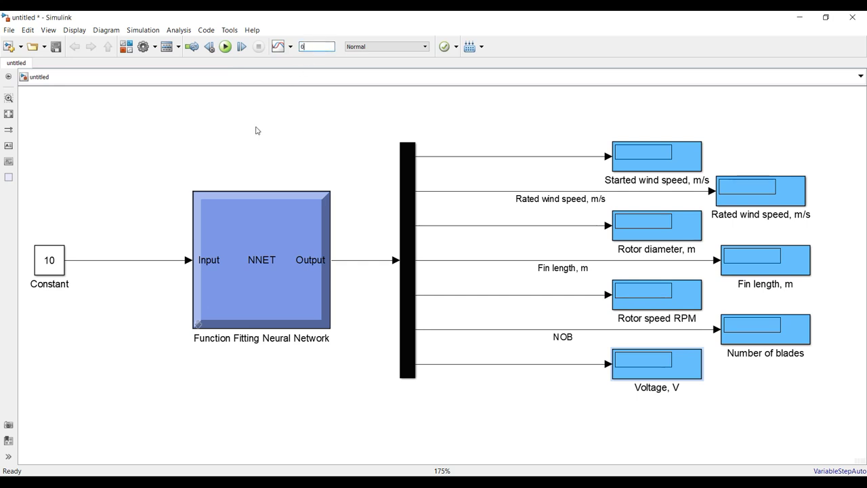
left_click(58, 48)
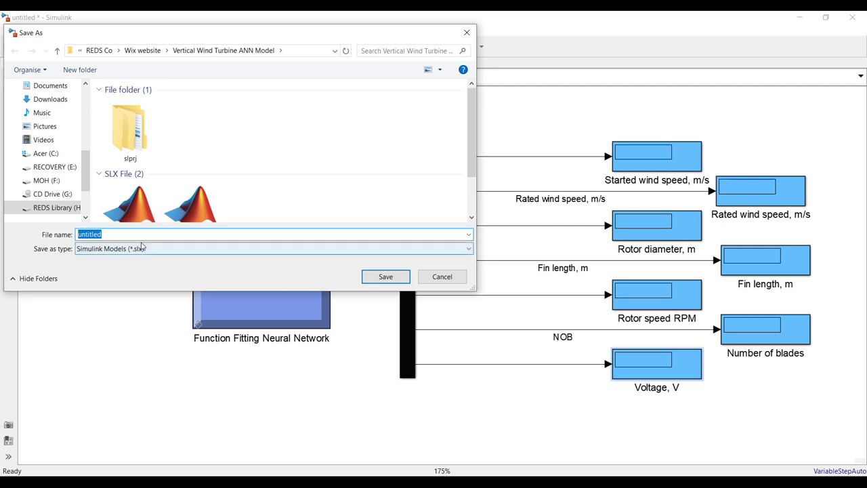
type("trial")
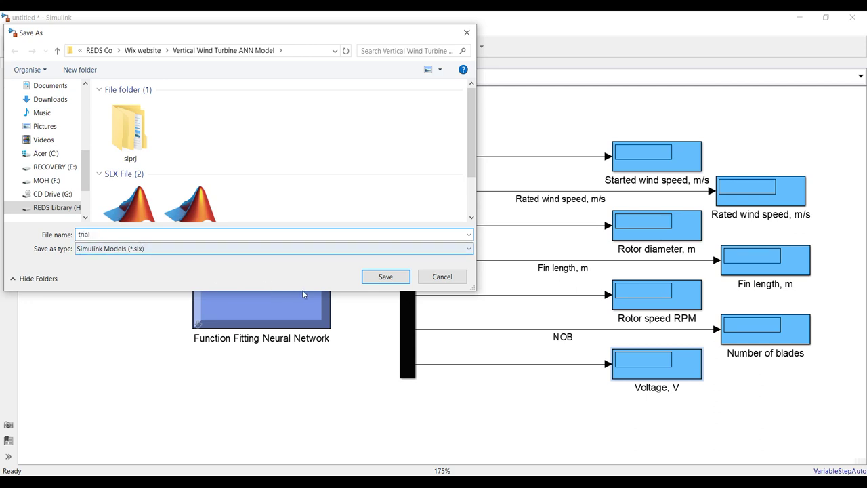
left_click(371, 277)
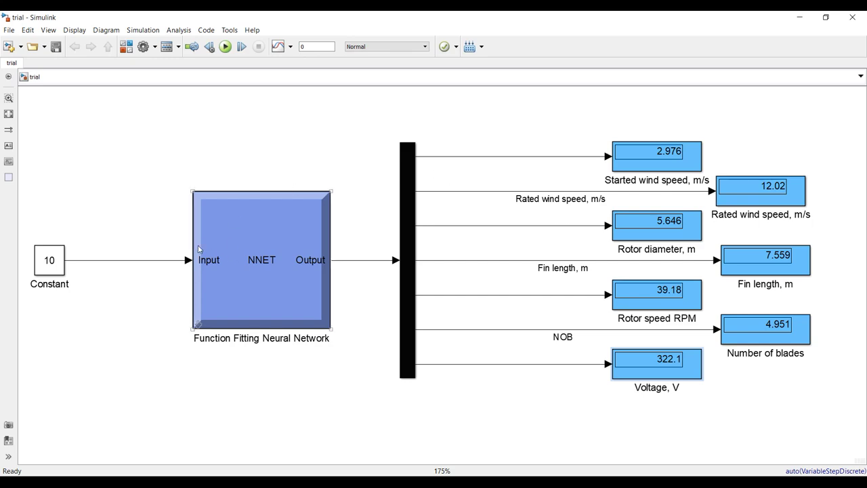
- Find the row for 10 kW power in VWT data.xlsx to compare it with the model's displayed outputs
left_click(406, 483)
left_click(404, 460)
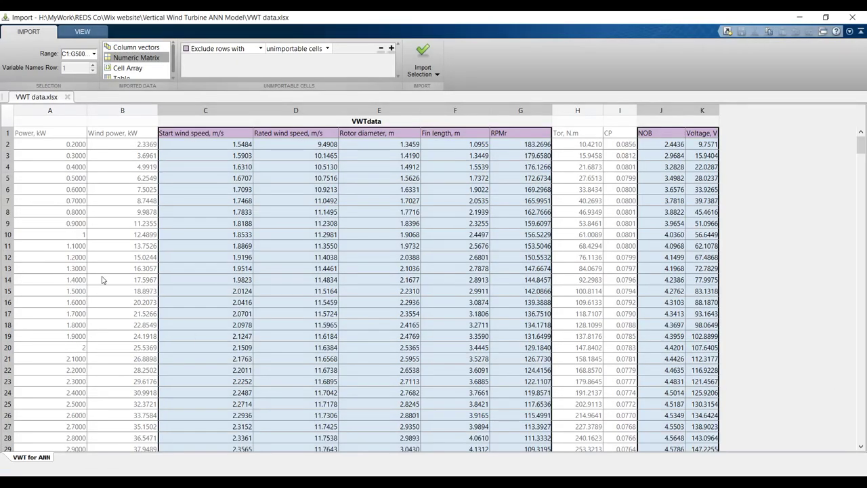
scroll(72, 278, "down", 12)
scroll(74, 302, "down", 15)
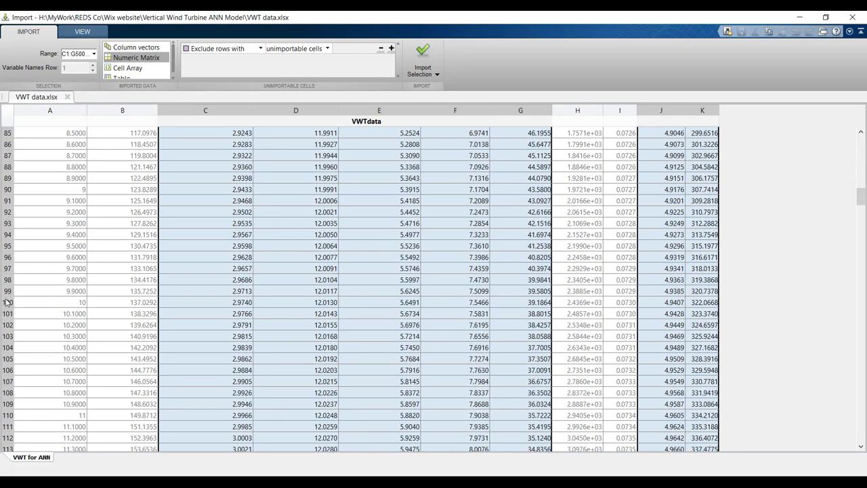
- Select the 10 kW row in VWT data.xlsx, check its column headings, and return to the trial model to compare its outputs
left_click(7, 303)
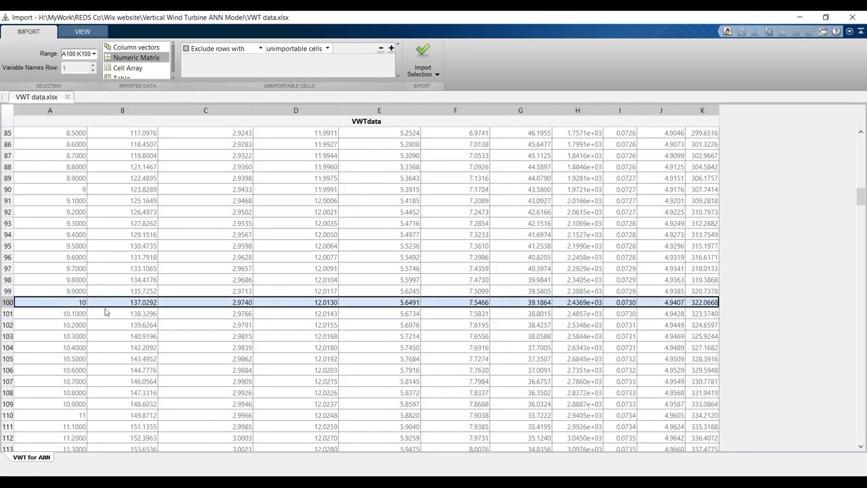
scroll(245, 298, "up", 20)
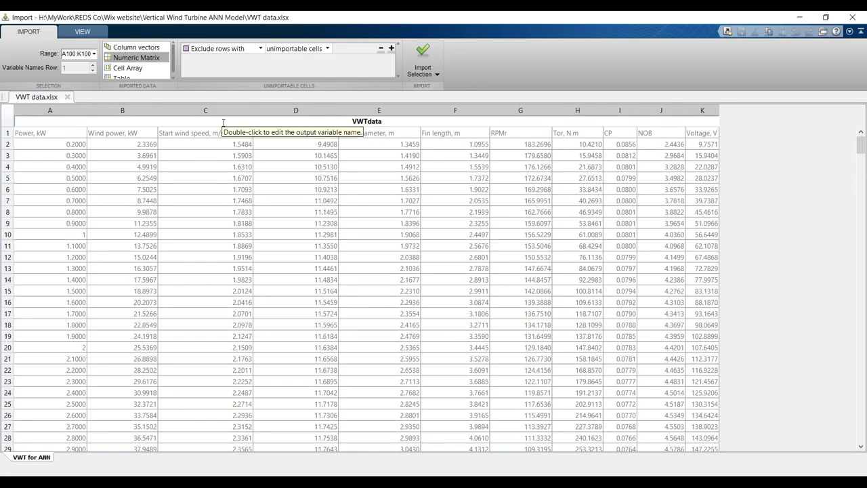
scroll(267, 286, "down", 7)
scroll(267, 286, "down", 20)
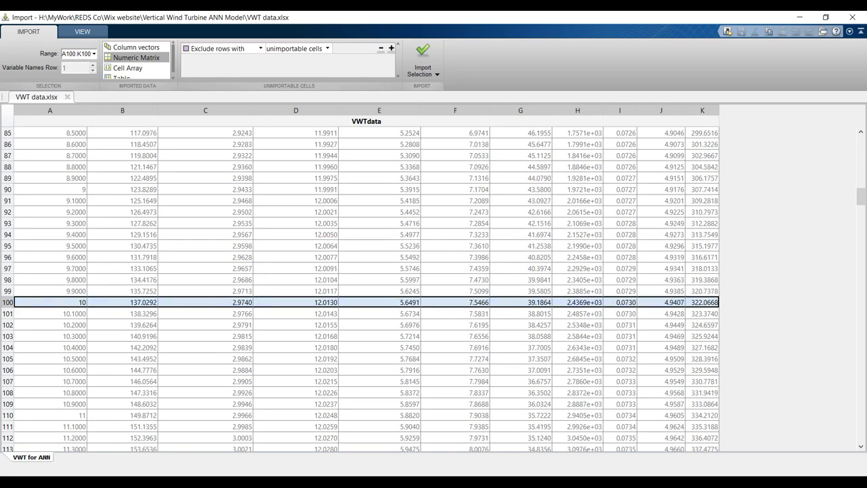
left_click(696, 466)
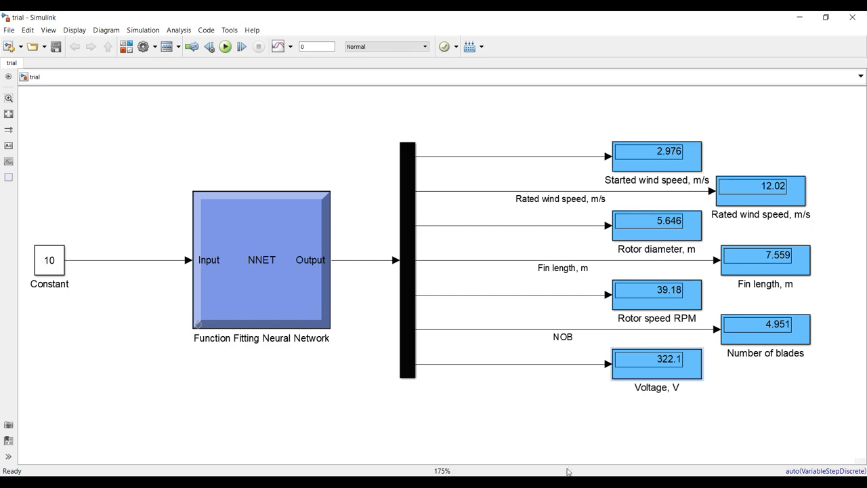
- Switch to the VWTann model, run its simulation, and examine the neural network's output displays
mouse_move(461, 481)
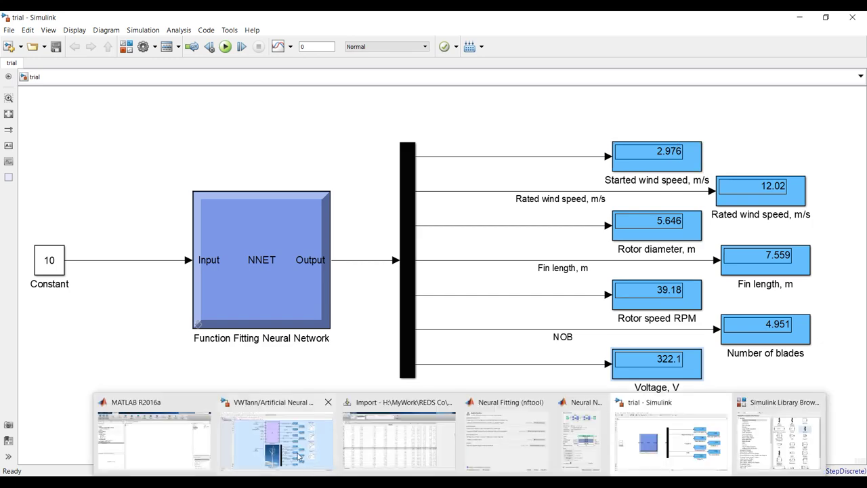
left_click(299, 458)
left_click(225, 47)
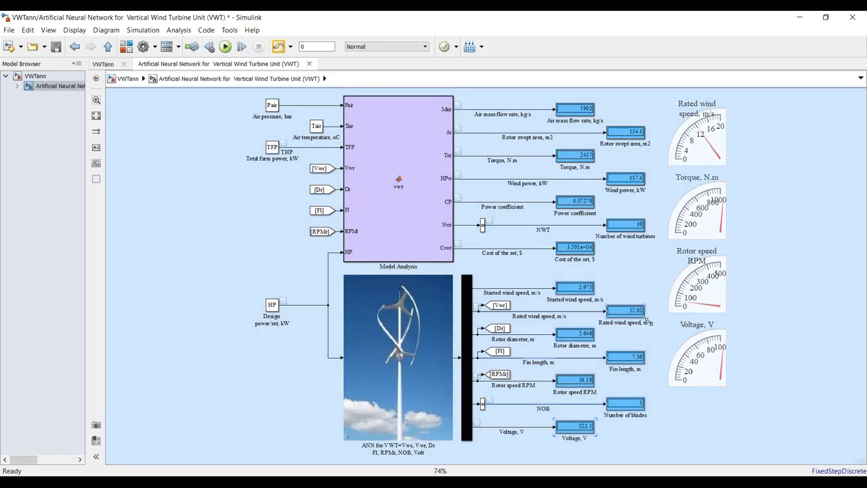
scroll(649, 322, "up", 5)
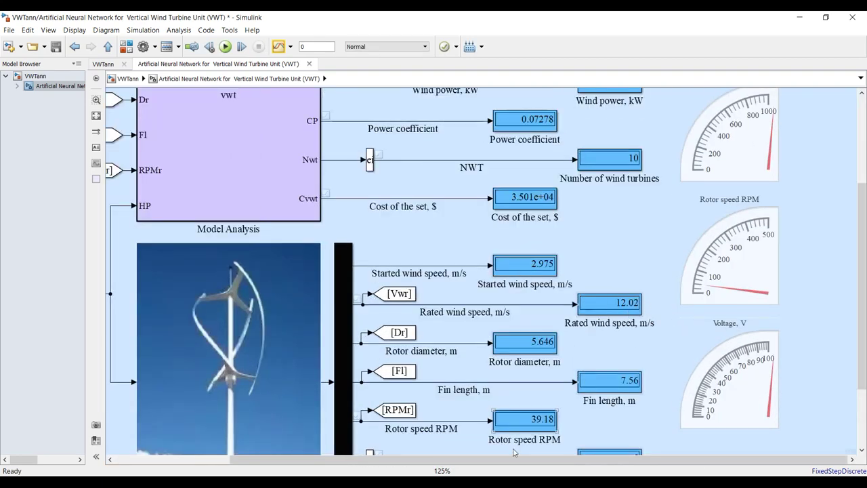
- Compare the displayed outputs of the trial model with those of the VWTann model
left_click(515, 473)
mouse_move(667, 441)
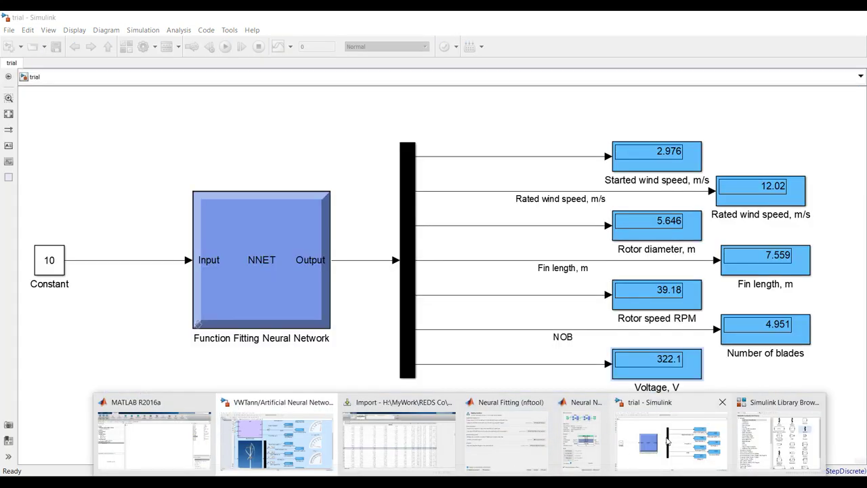
mouse_move(315, 448)
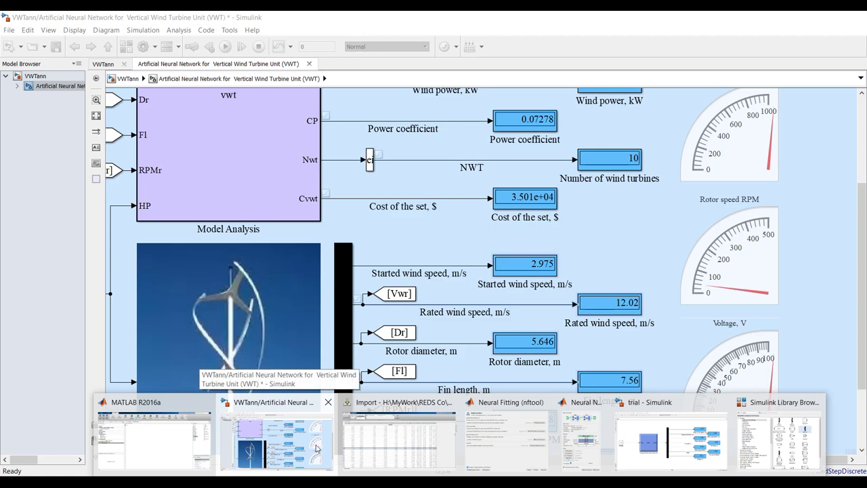
mouse_move(685, 454)
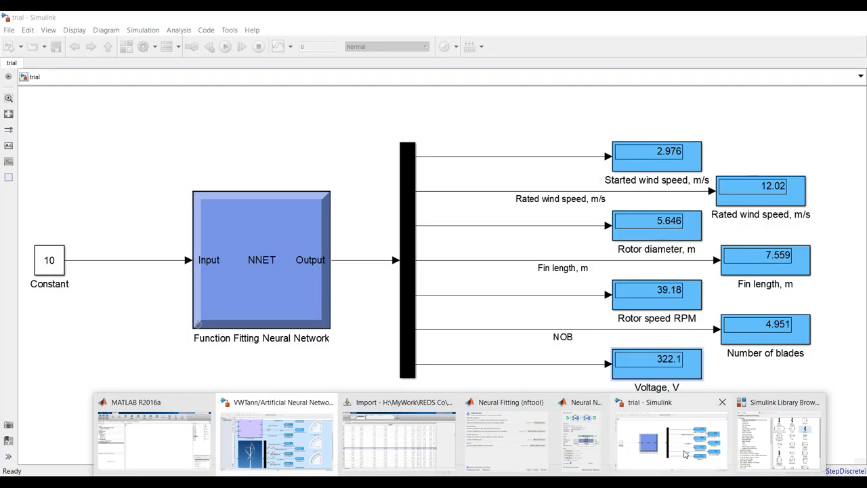
mouse_move(276, 447)
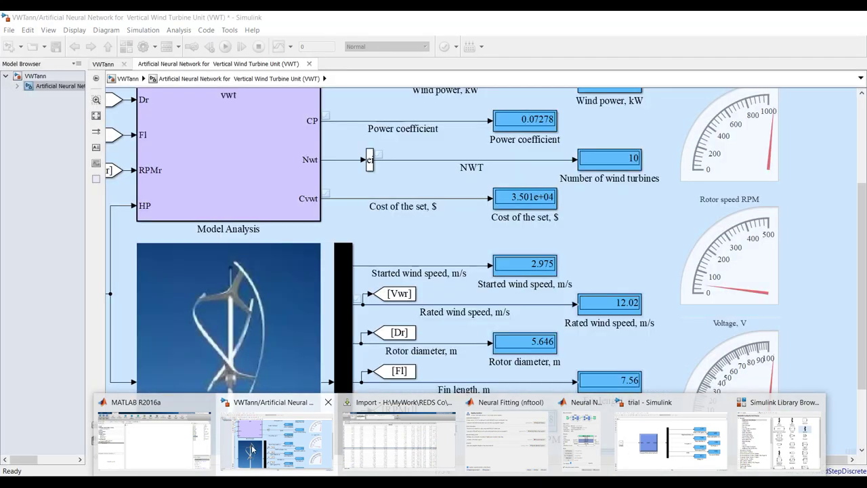
left_click(295, 447)
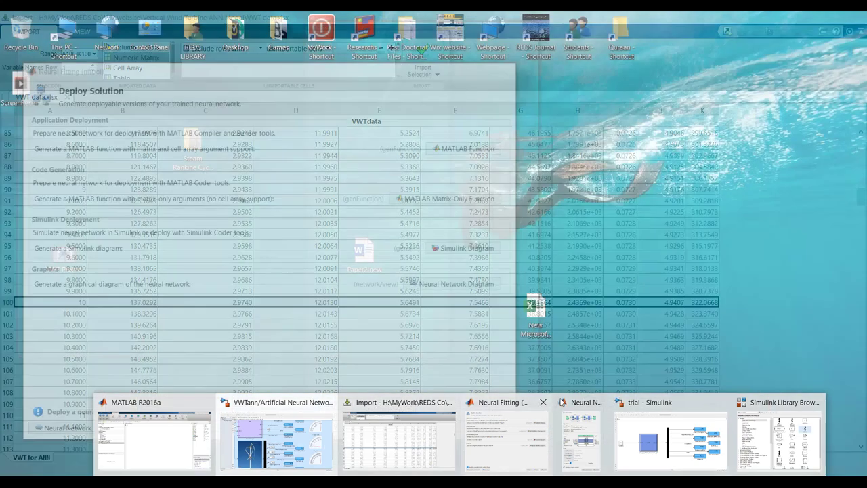
left_click(653, 449)
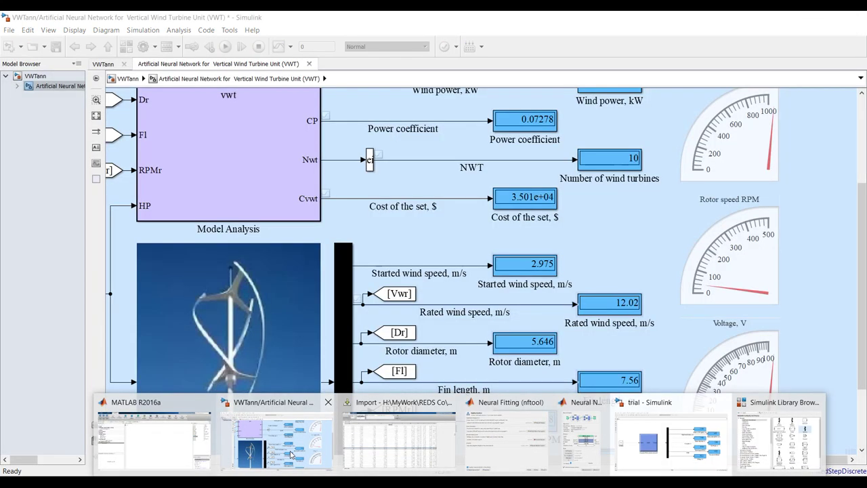
left_click(292, 454)
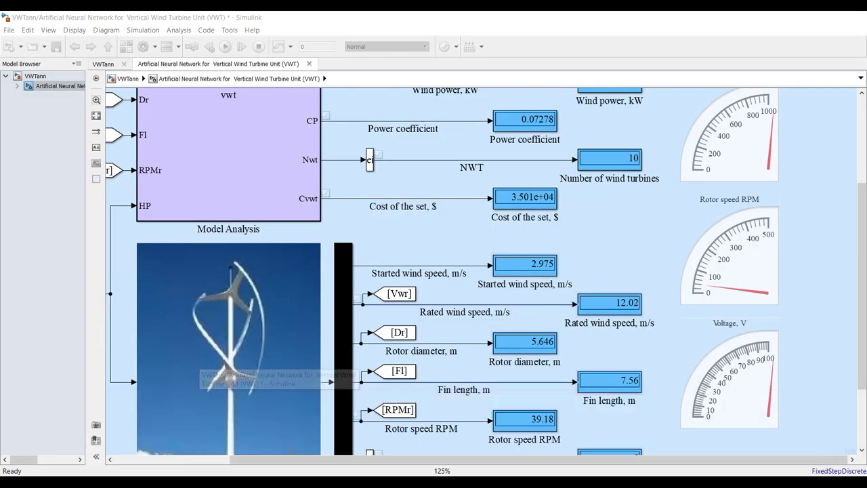
- Examine the VWTann displays down to Number of blades and Voltage, and compare them with the 10 kW row in VWT data.xlsx
scroll(349, 211, "down", 2)
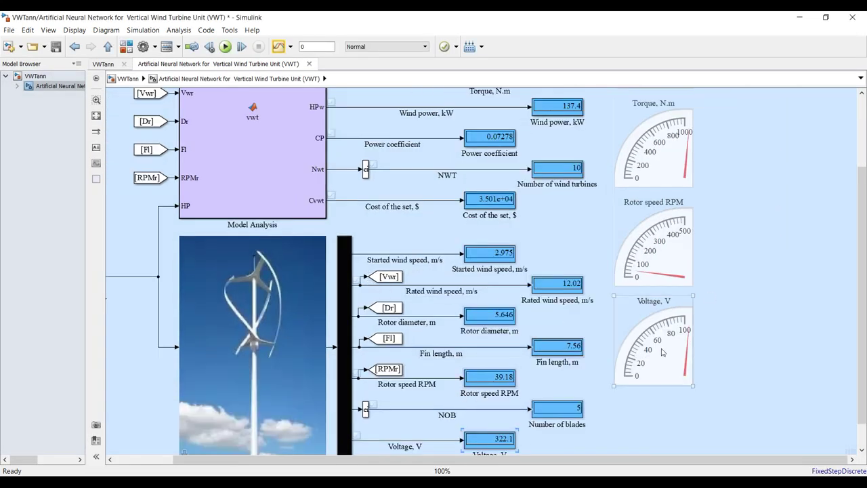
scroll(507, 439, "up", 4)
scroll(394, 296, "down", 2)
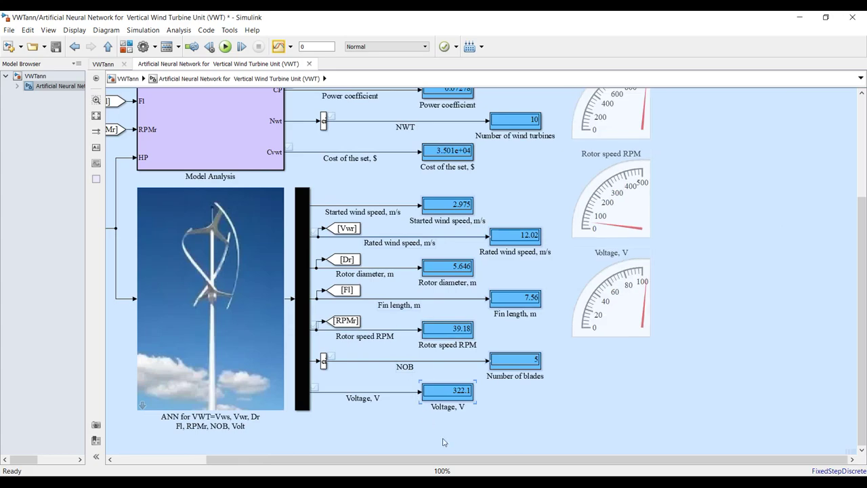
left_click(397, 439)
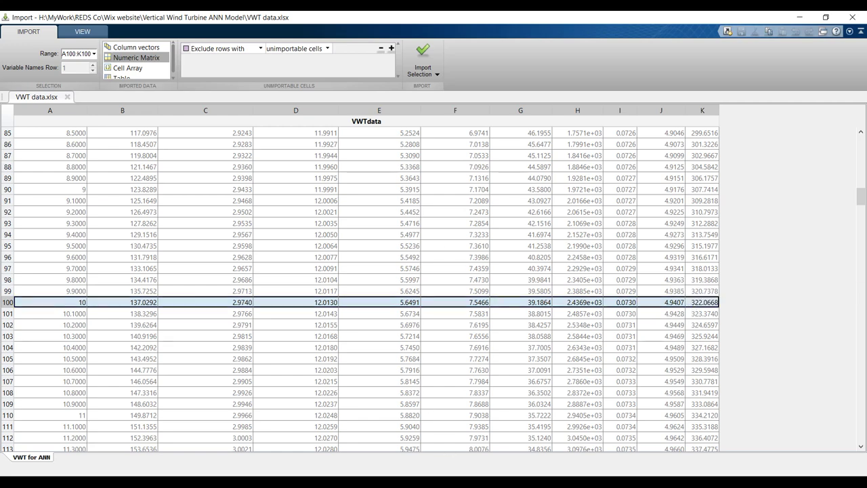
- In the trial model, move the Constant block closer to the network's input and select the whole diagram
mouse_move(460, 481)
left_click(690, 443)
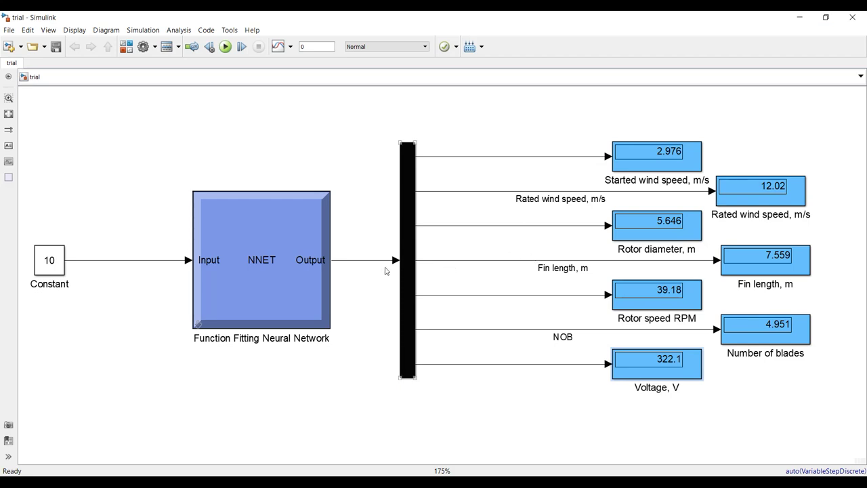
left_click_drag(53, 265, 152, 265)
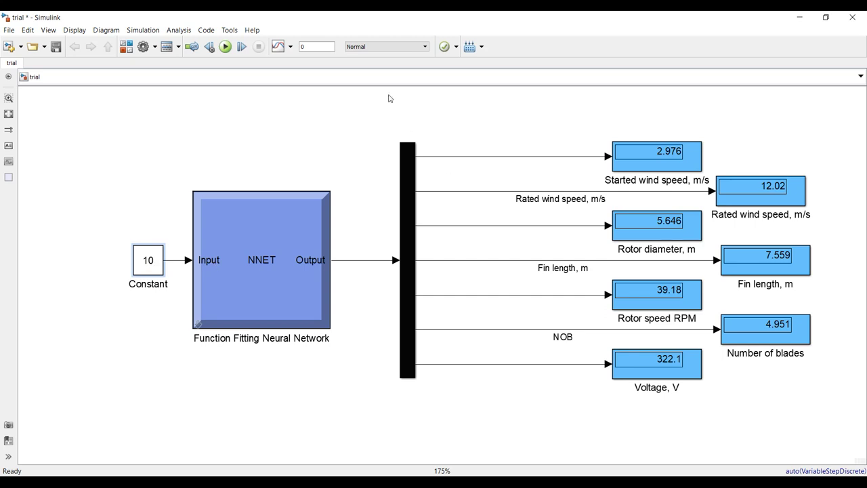
left_click_drag(111, 132, 805, 421)
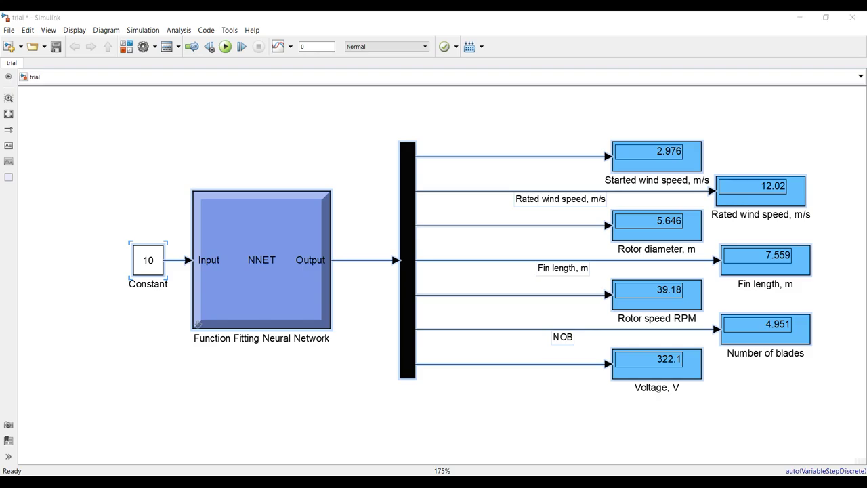
- Return to the start of VWT data.xlsx and select the Power, kW column
left_click(413, 461)
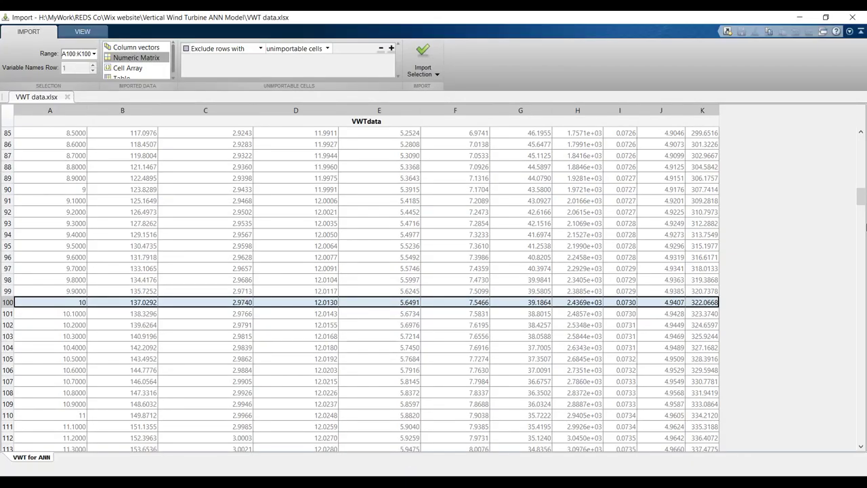
left_click_drag(861, 196, 860, 139)
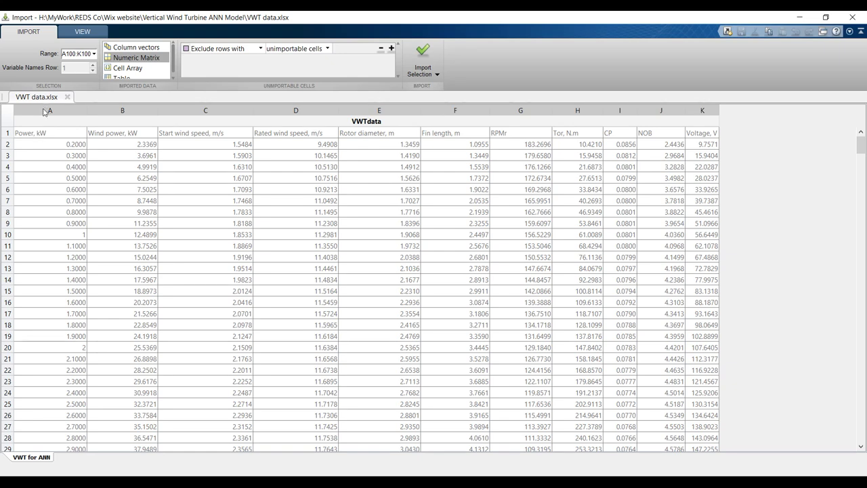
left_click(46, 111)
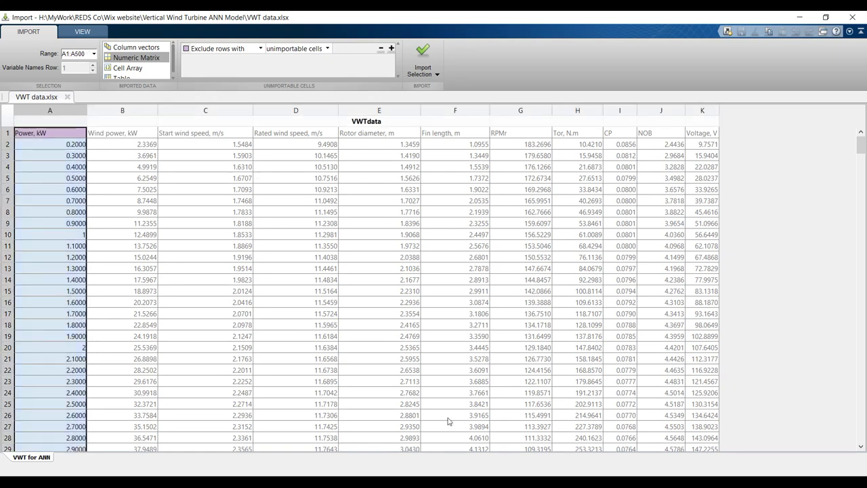
- Close the Simulink Library Browser and the trial model, saving trial's changes
left_click(461, 482)
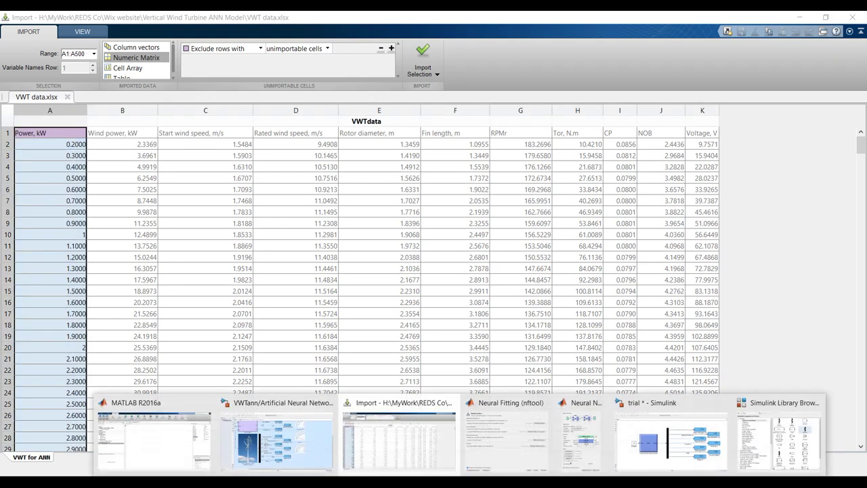
left_click(815, 402)
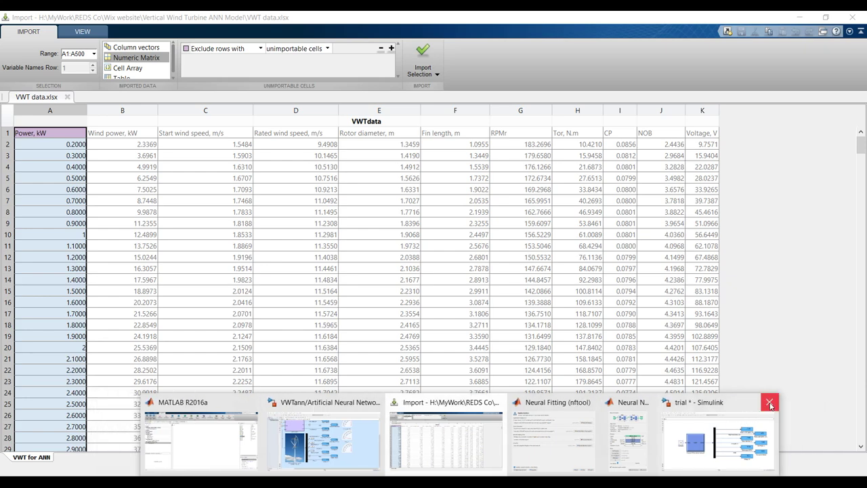
left_click(768, 403)
left_click(771, 406)
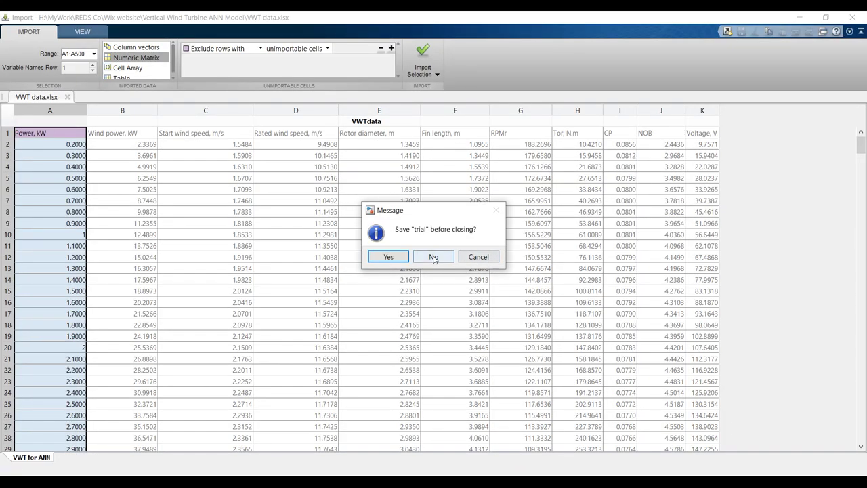
left_click(404, 258)
- Close the Neural Network Training and Neural Fitting windows
mouse_move(461, 482)
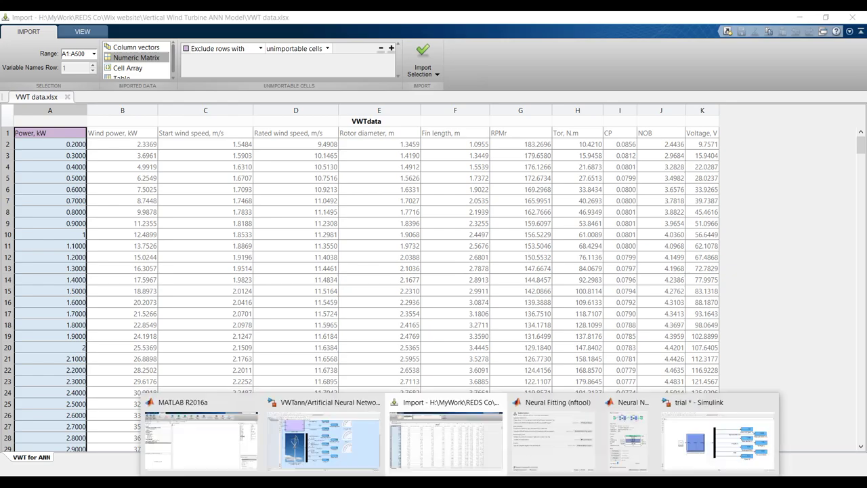
mouse_move(709, 404)
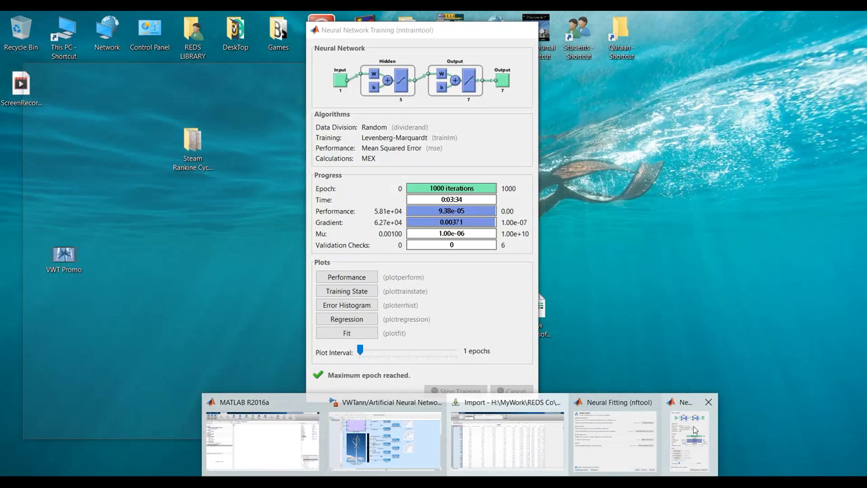
left_click(708, 405)
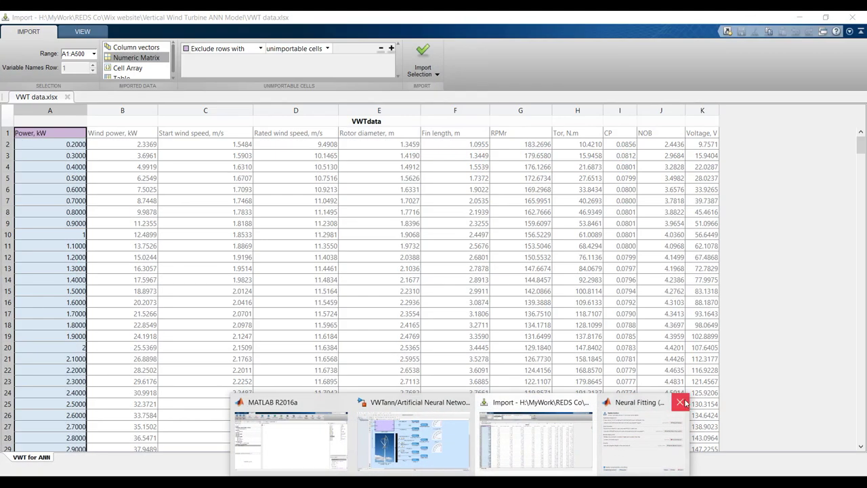
left_click(681, 403)
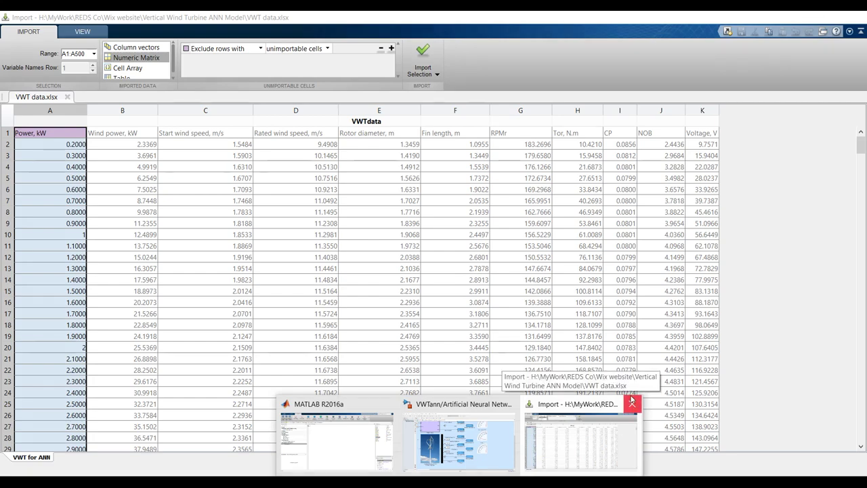
- In the main MATLAB window, rerun clear,clc to empty the workspace and the Command Window
mouse_move(480, 442)
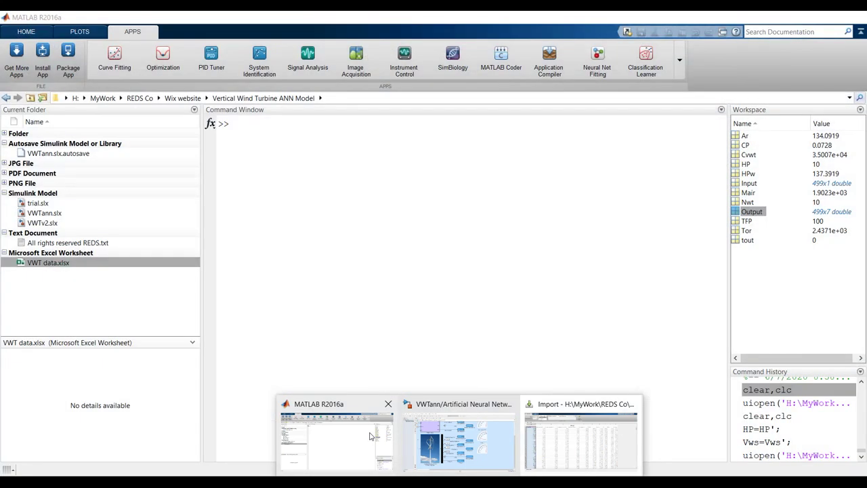
left_click(370, 435)
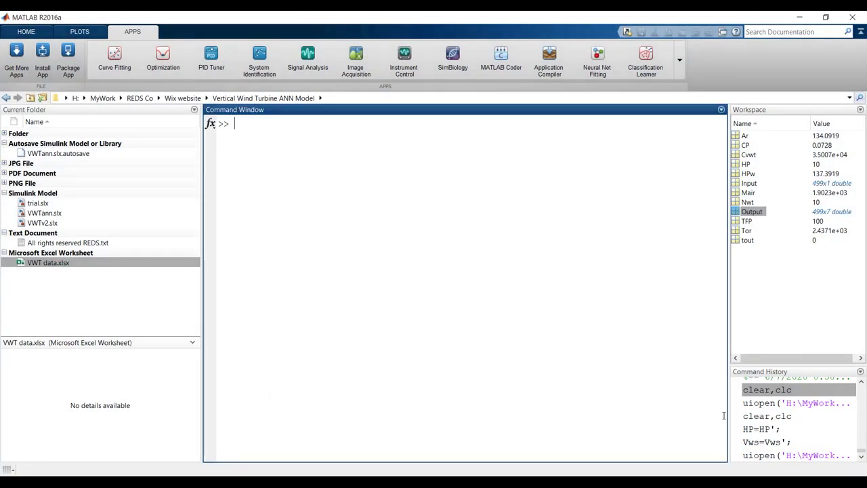
left_click(759, 392)
double_click(759, 391)
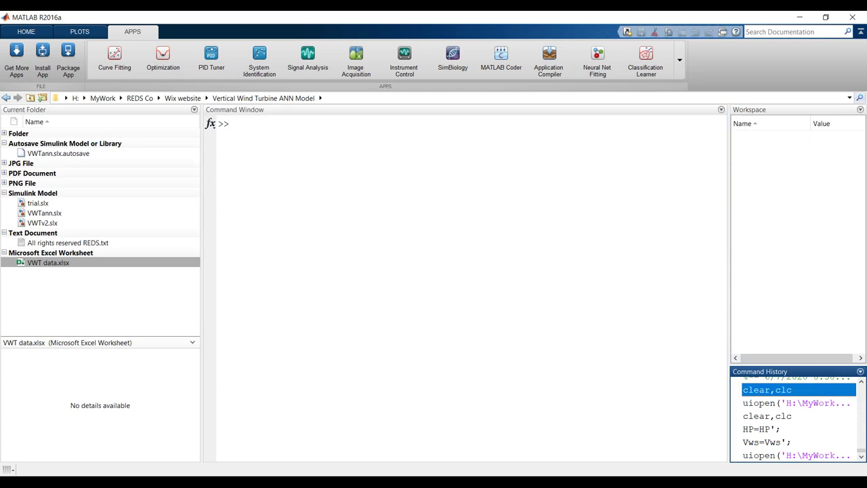
- Bring up the VWT data.xlsx import window and close the trial Simulink model
mouse_move(464, 483)
left_click(574, 442)
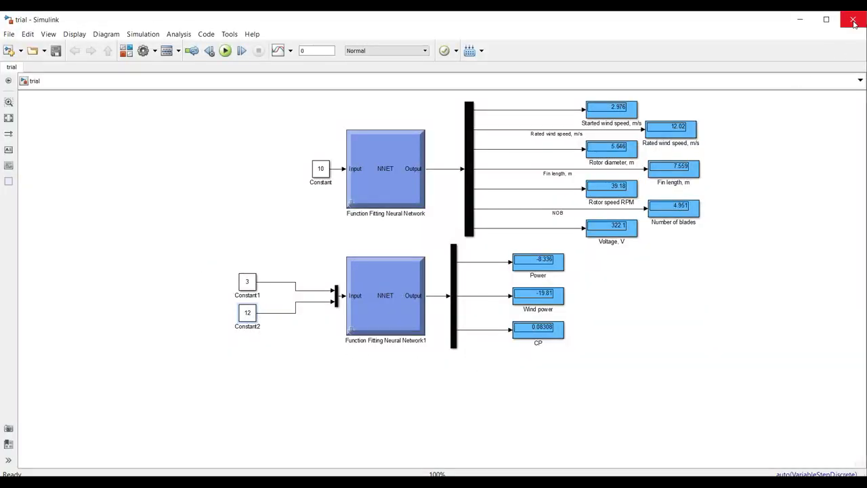
left_click(853, 22)
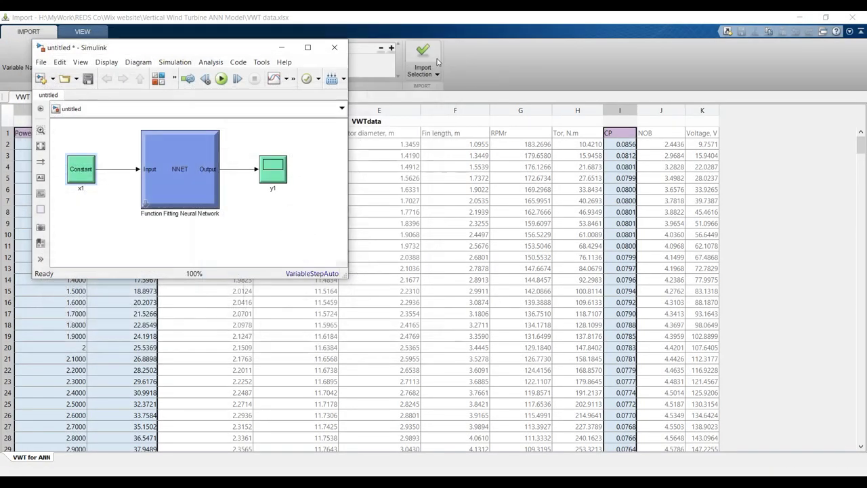
- Close the untitled Simulink model without saving it and close the VWT data.xlsx import window
left_click(334, 48)
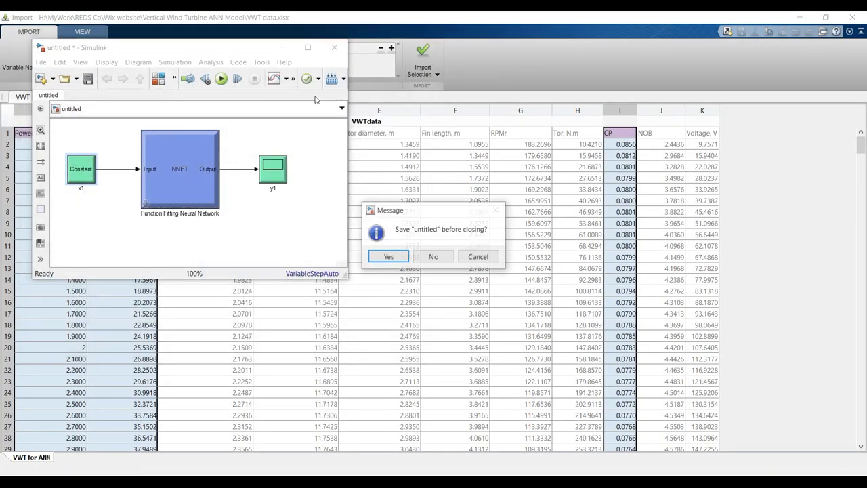
left_click(433, 257)
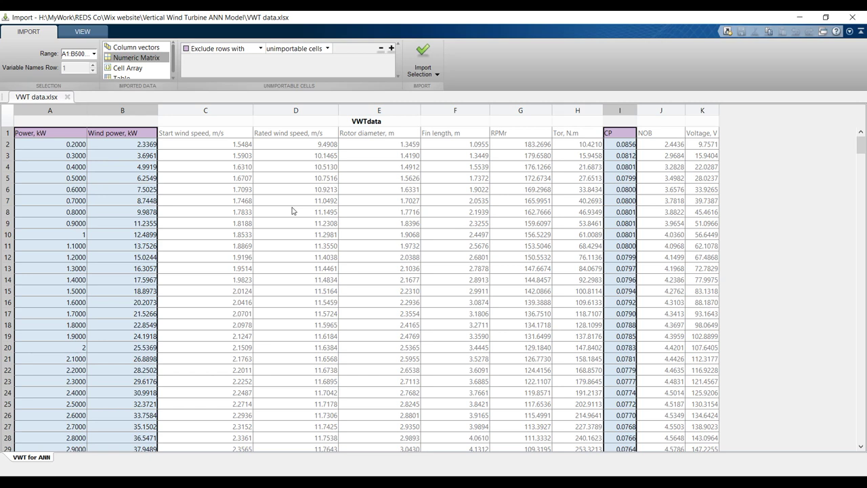
left_click(853, 17)
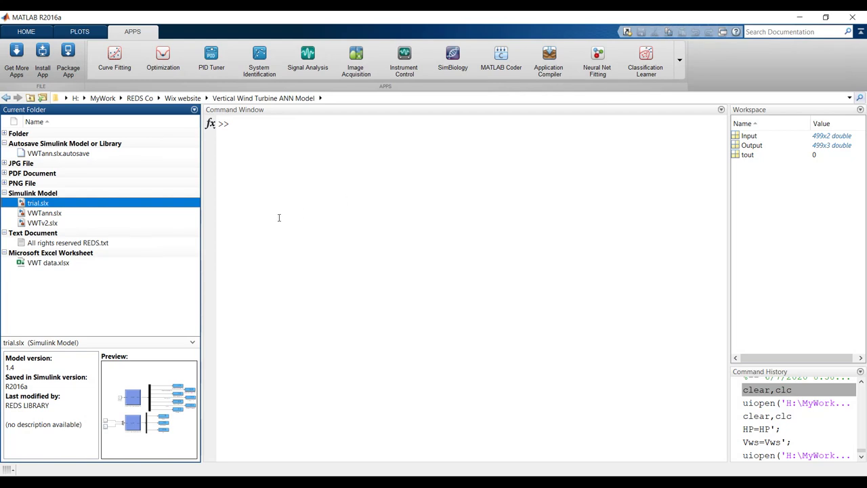
- Select trial.slx in the current folder and close the remaining Neural Fitting window
left_click(42, 222)
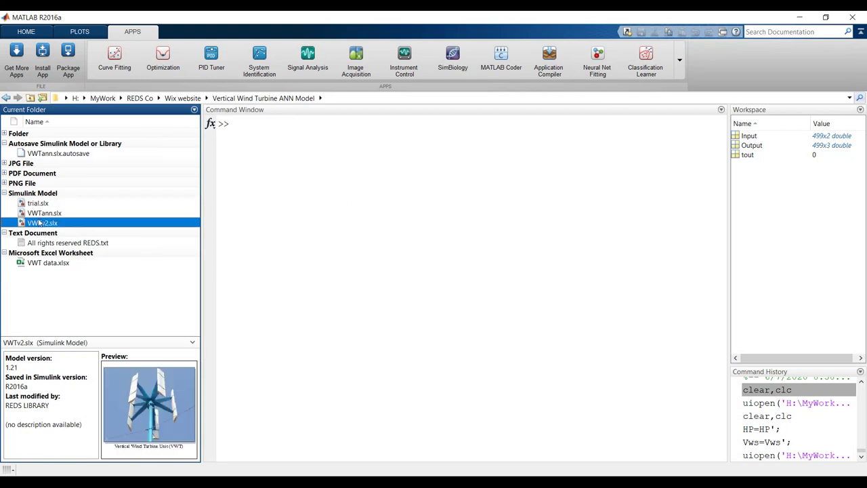
left_click(36, 204)
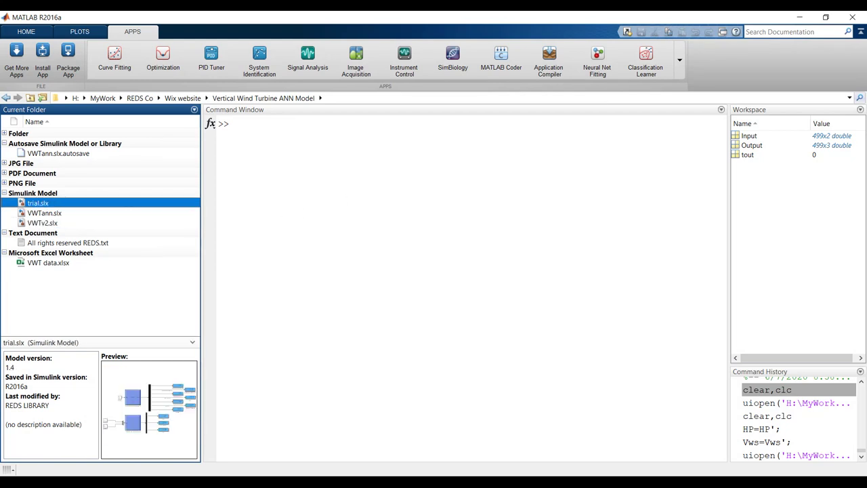
left_click(460, 483)
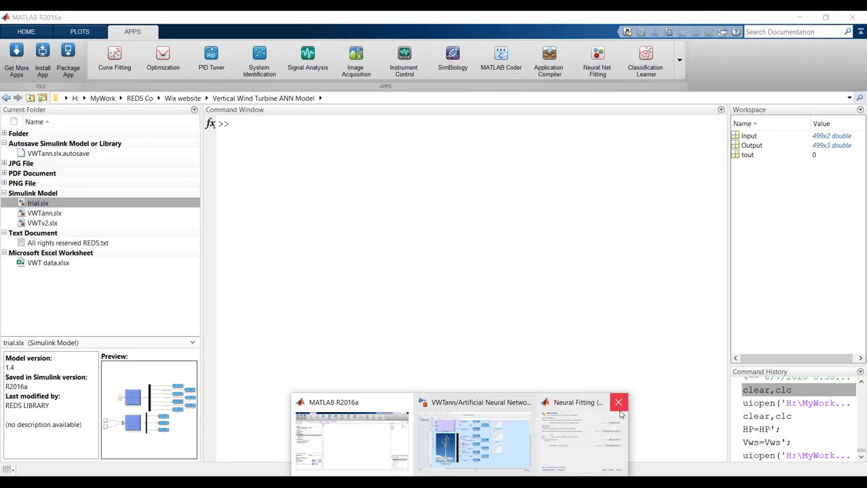
left_click(619, 407)
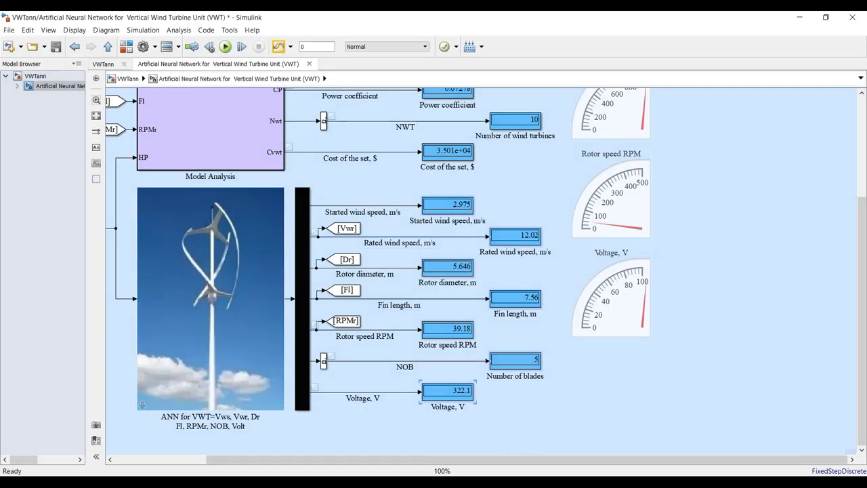
- Back in the main MATLAB window, delete trial.slx and VWTv2.slx, and rerun clear,clc to empty the workspace
left_click(406, 427)
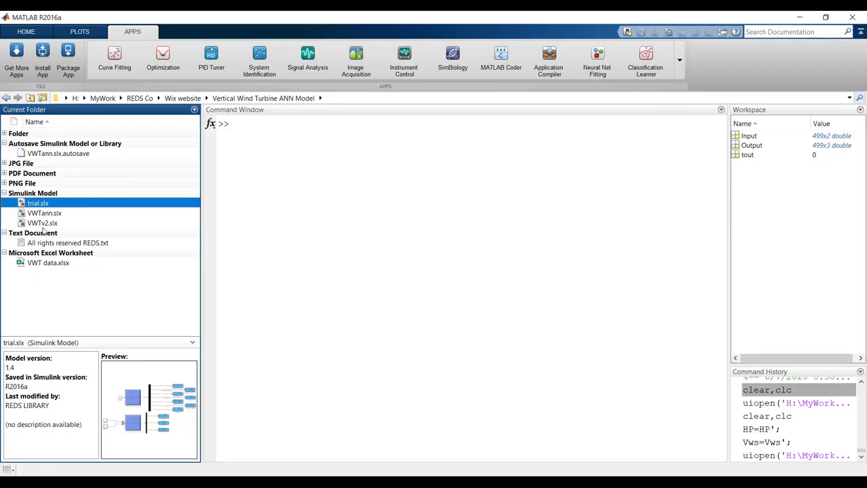
left_click(39, 224, "ctrl")
key("Delete")
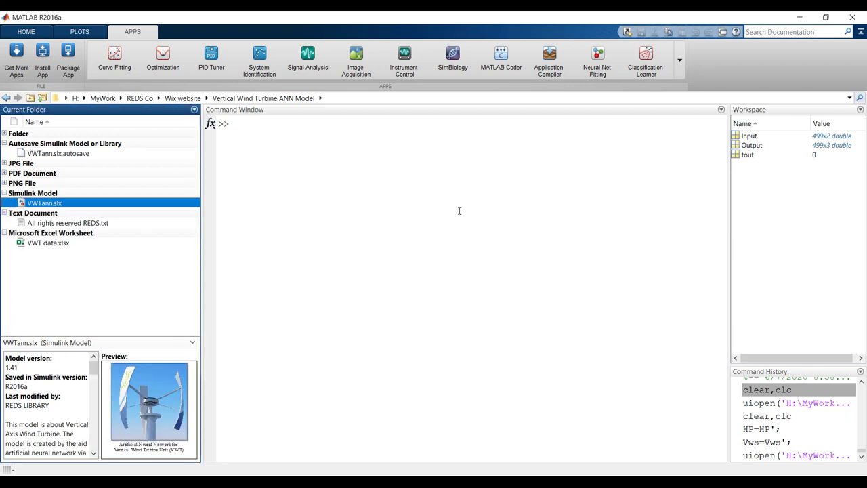
double_click(757, 416)
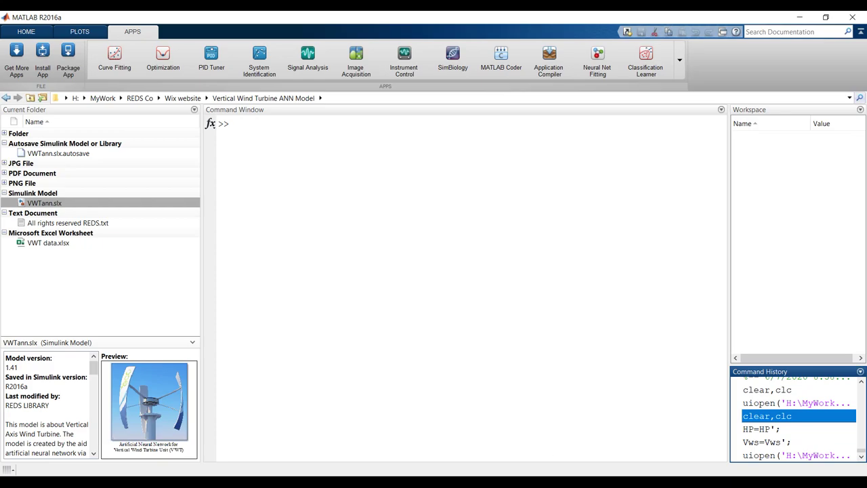
- Bring up the VWTann Simulink model and fit the whole neural network subsystem diagram in view
left_click(535, 472)
left_click(525, 446)
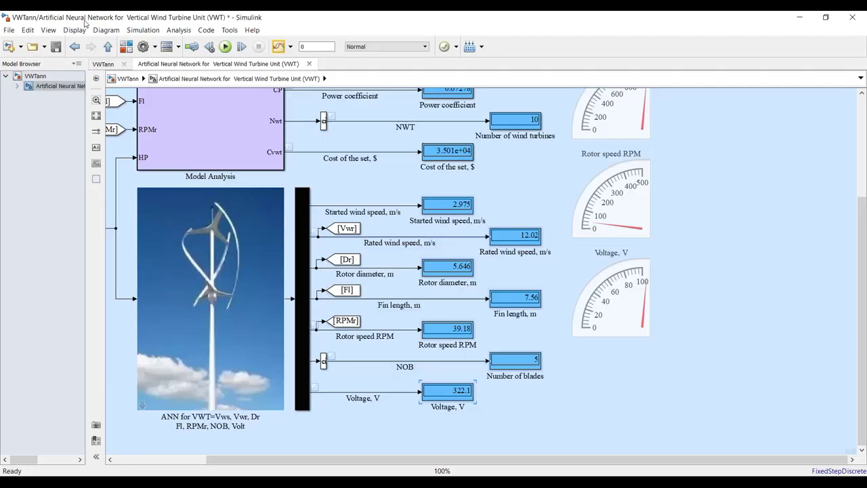
left_click(96, 115)
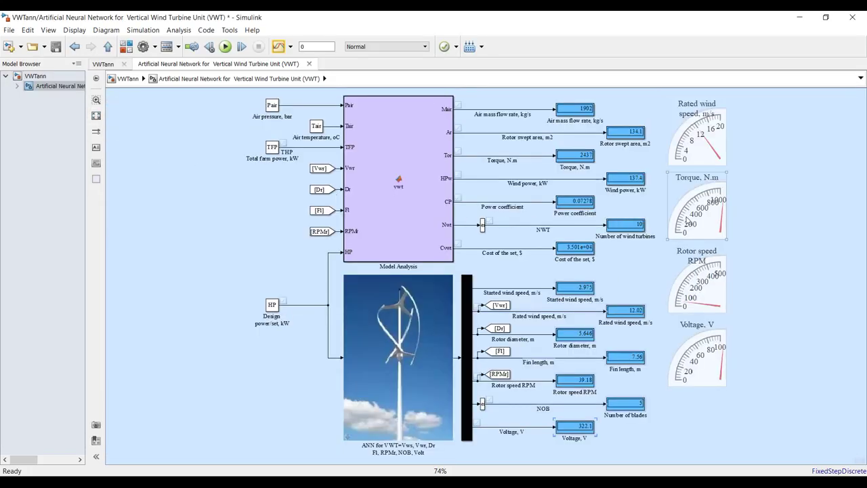
- In the top-level VWT block's design parameters, set total farm power to 200 kW and rated power per set to 40 kW
left_click(35, 76)
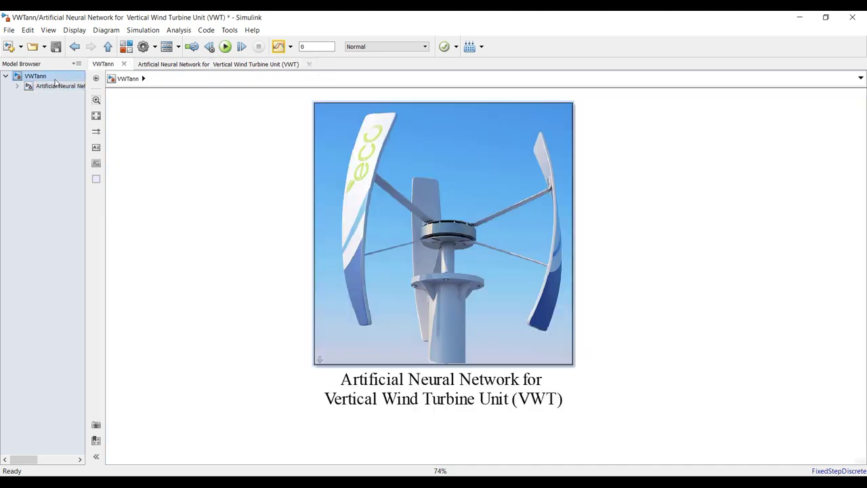
double_click(331, 172)
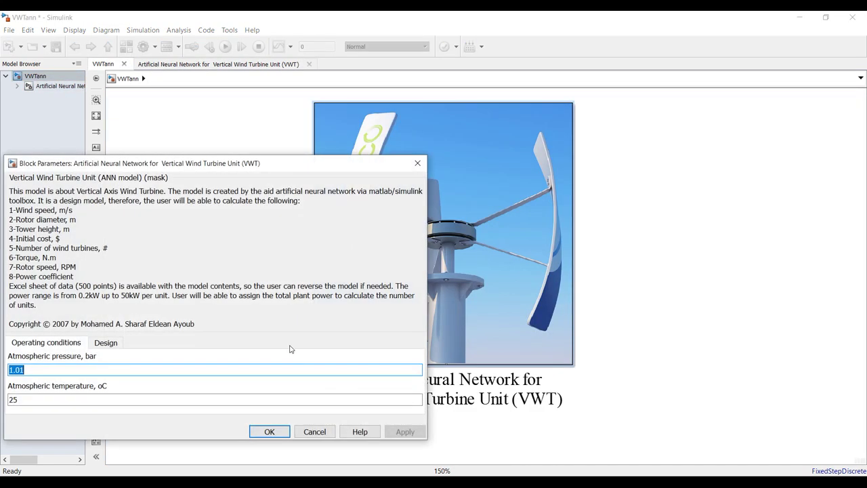
left_click(107, 344)
double_click(107, 387)
type("200")
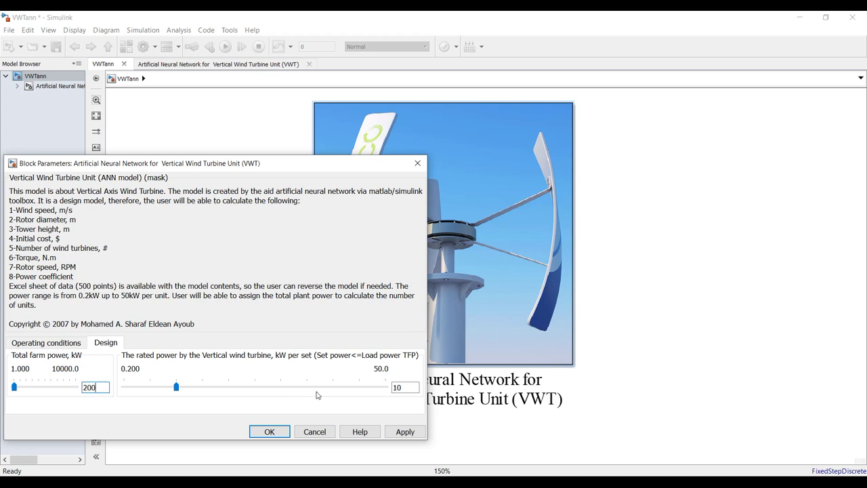
double_click(407, 389)
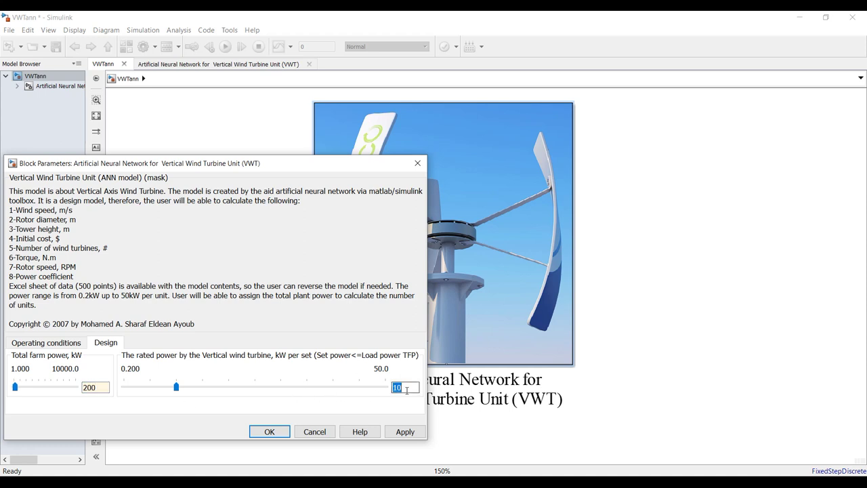
type("4")
left_click(407, 432)
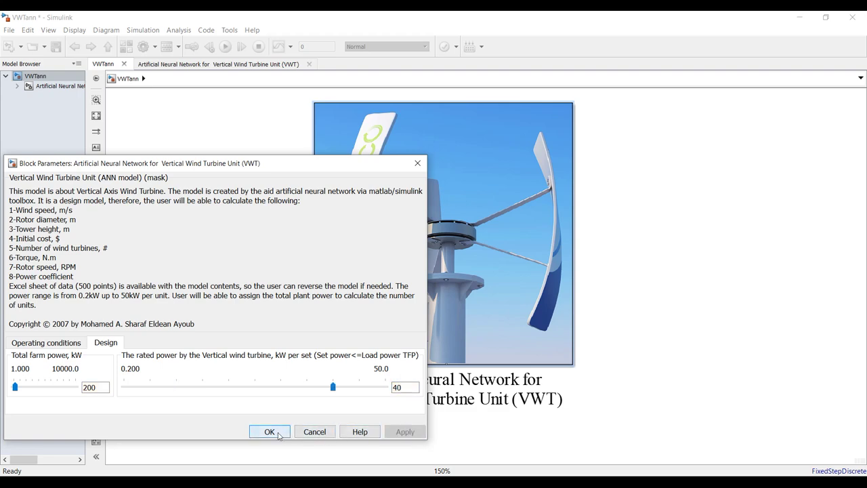
left_click(270, 432)
- Save VWTann, run its simulation with the neural network subsystem open, and check the results in the MATLAB workspace
left_click(51, 87)
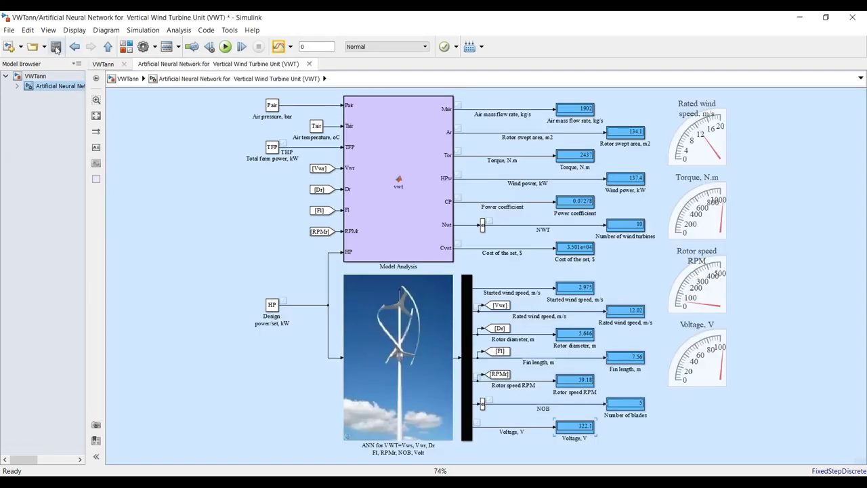
left_click(225, 47)
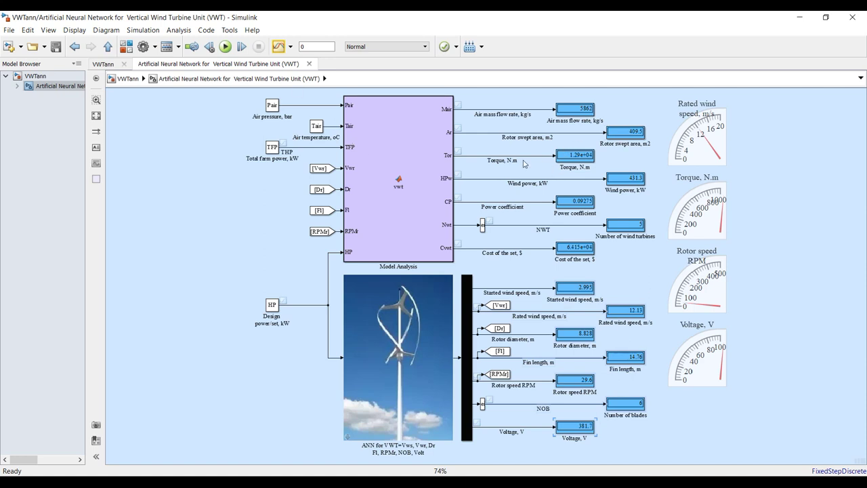
left_click(409, 453)
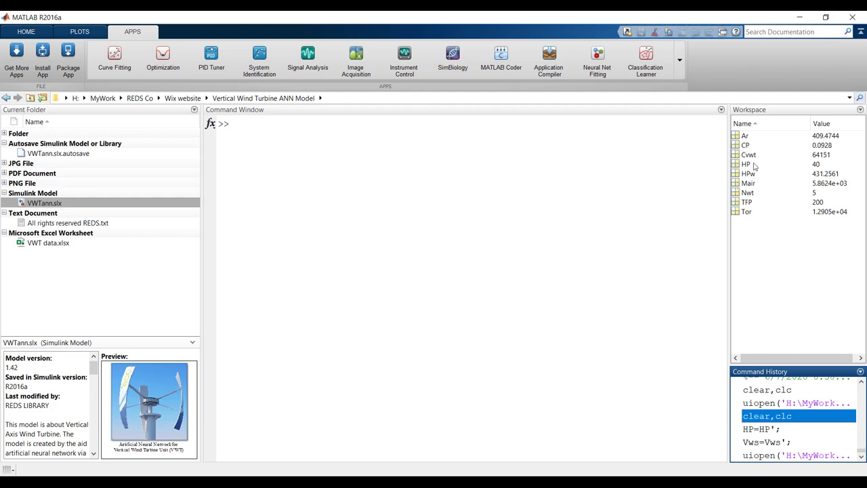
left_click(514, 448)
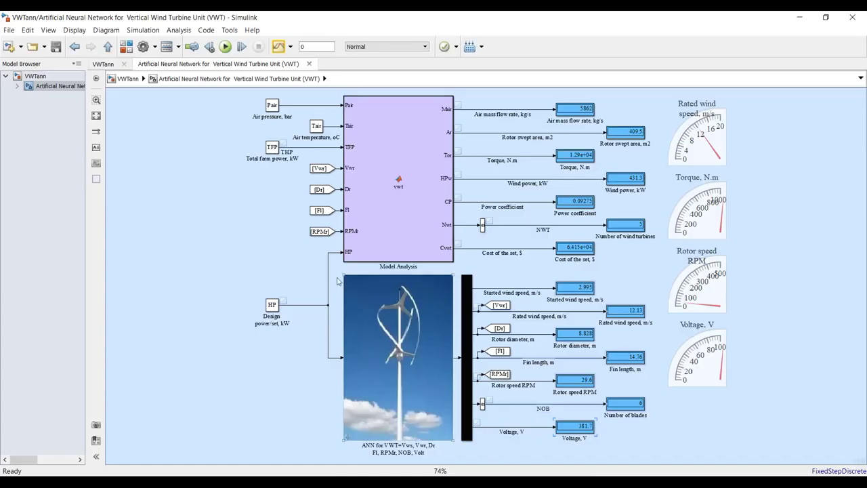